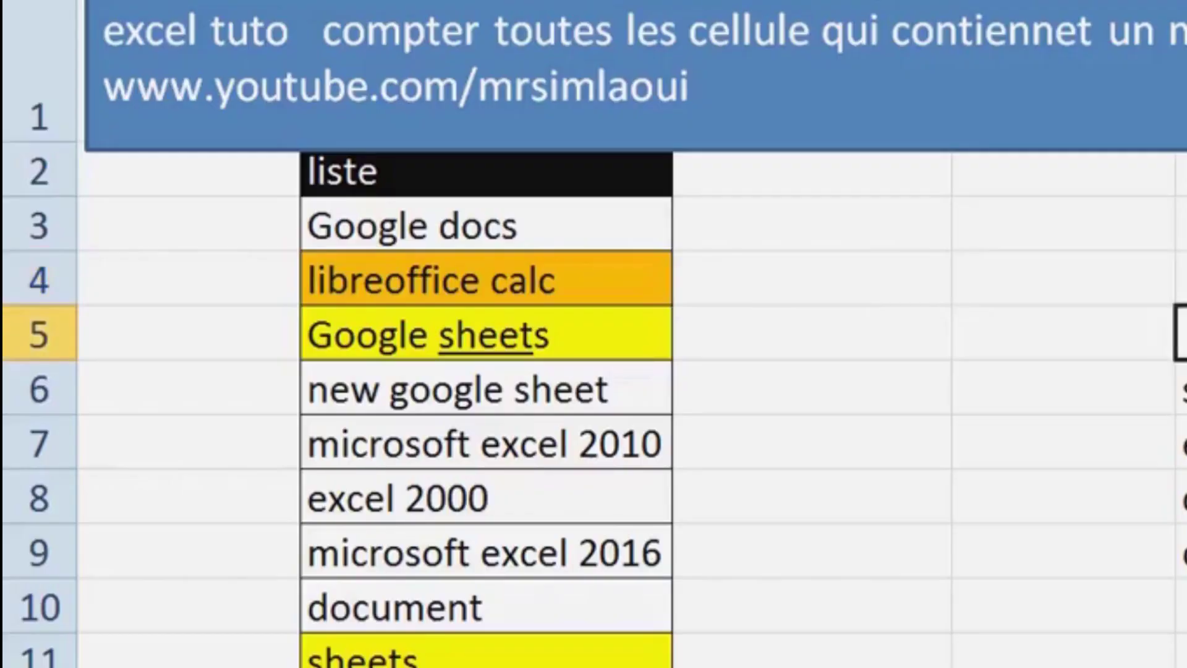
# Step: Select cell E6, which holds the sheet keyword on Feuil2
pyautogui.click(716, 431)
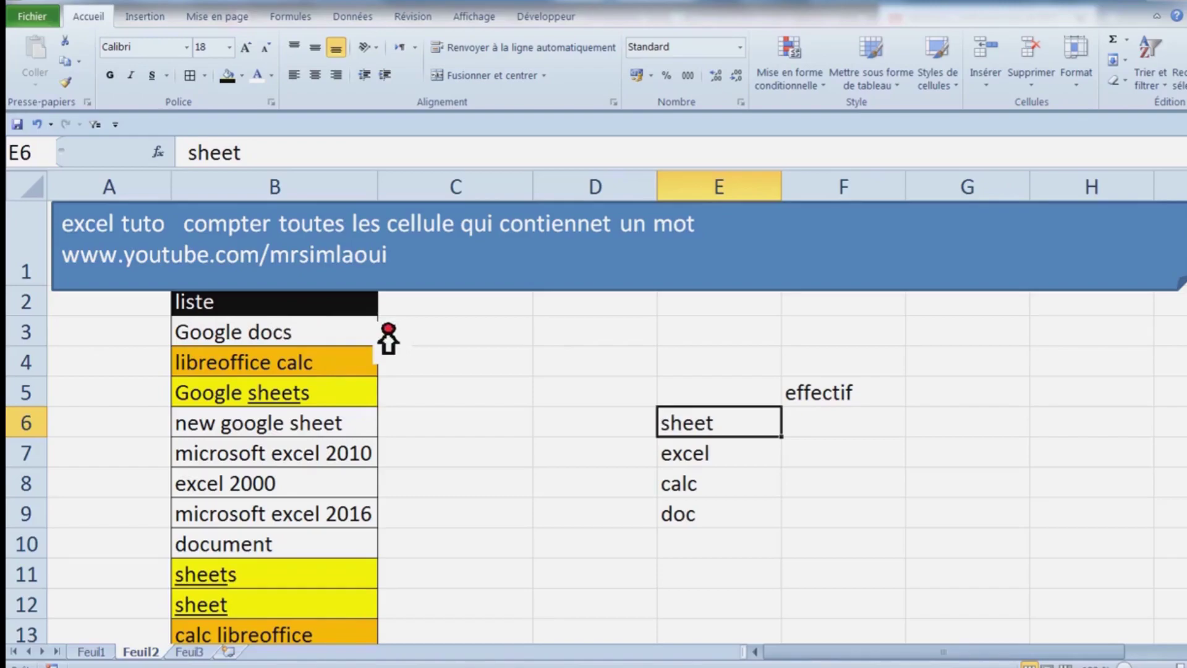
# Step: Select the keyword table E5:F9 and give every cell All Borders
pyautogui.moveTo(266, 332)
pyautogui.mouseDown()
pyautogui.moveTo(279, 455)
pyautogui.moveTo(265, 639)
pyautogui.mouseUp()
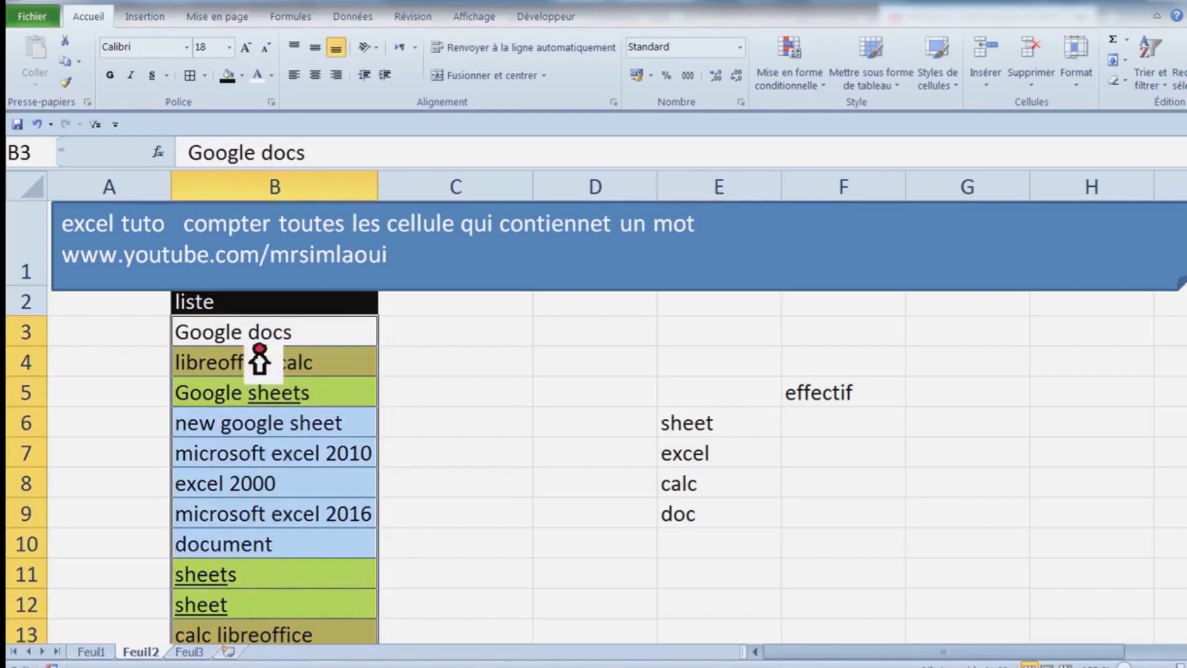
pyautogui.scroll(-1, 312, 454)
pyautogui.click(261, 531)
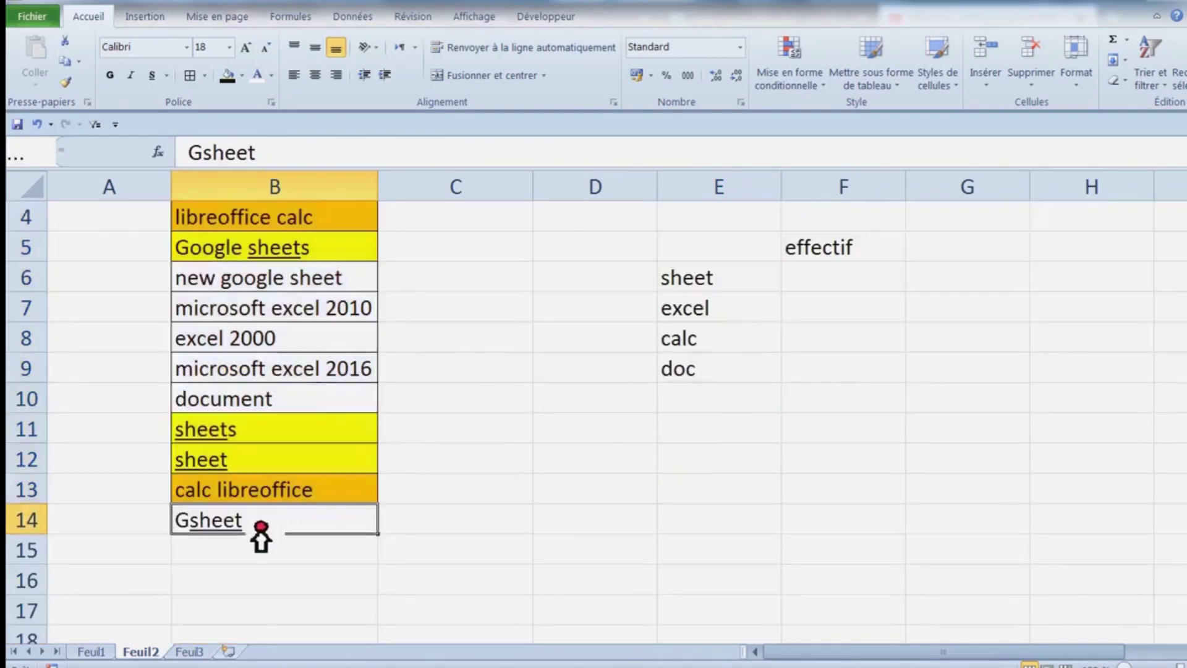
pyautogui.moveTo(261, 530); pyautogui.dragTo(313, 252)
pyautogui.click(735, 287)
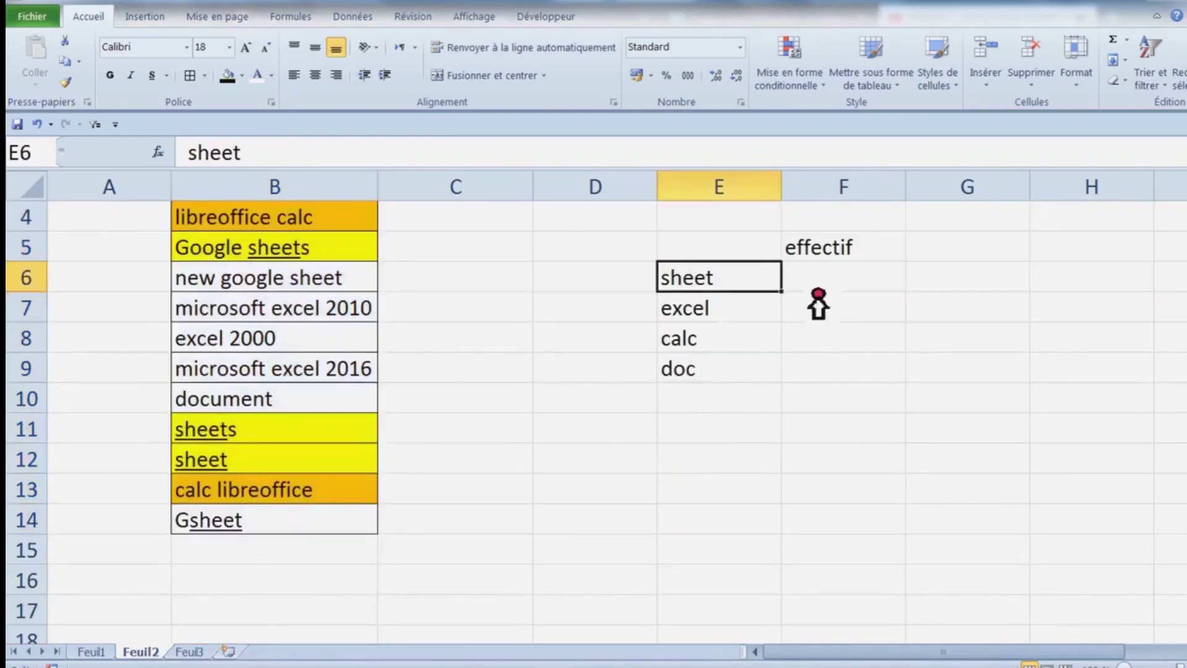
pyautogui.scroll(1, 841, 309)
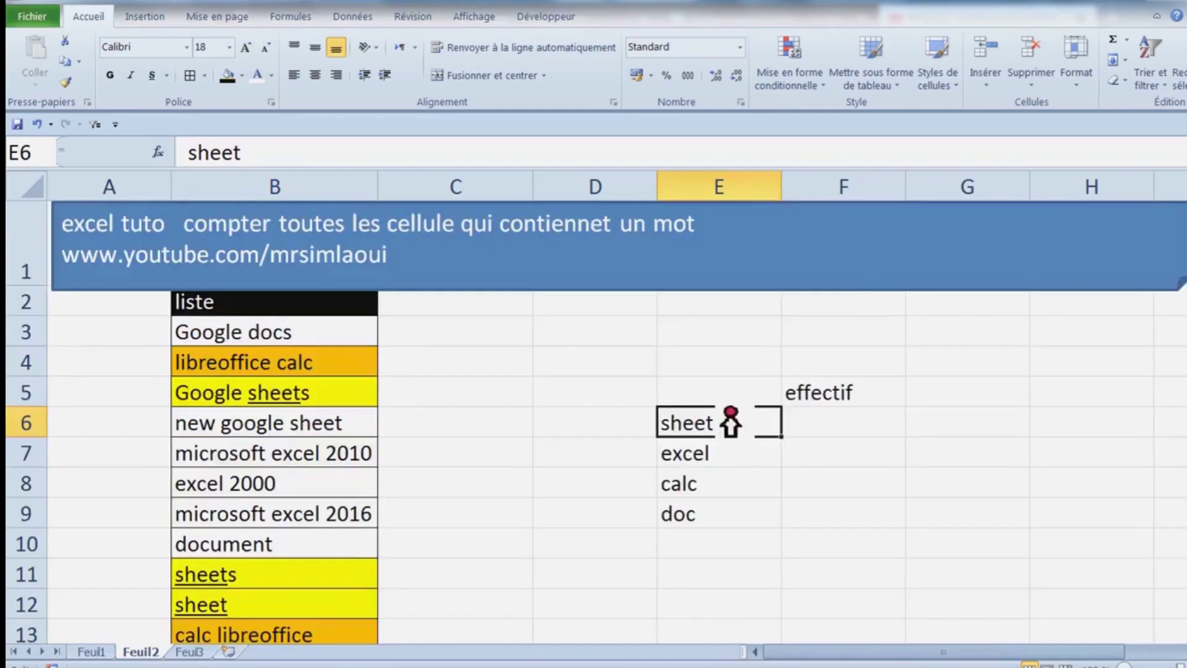
pyautogui.moveTo(735, 390); pyautogui.dragTo(820, 522)
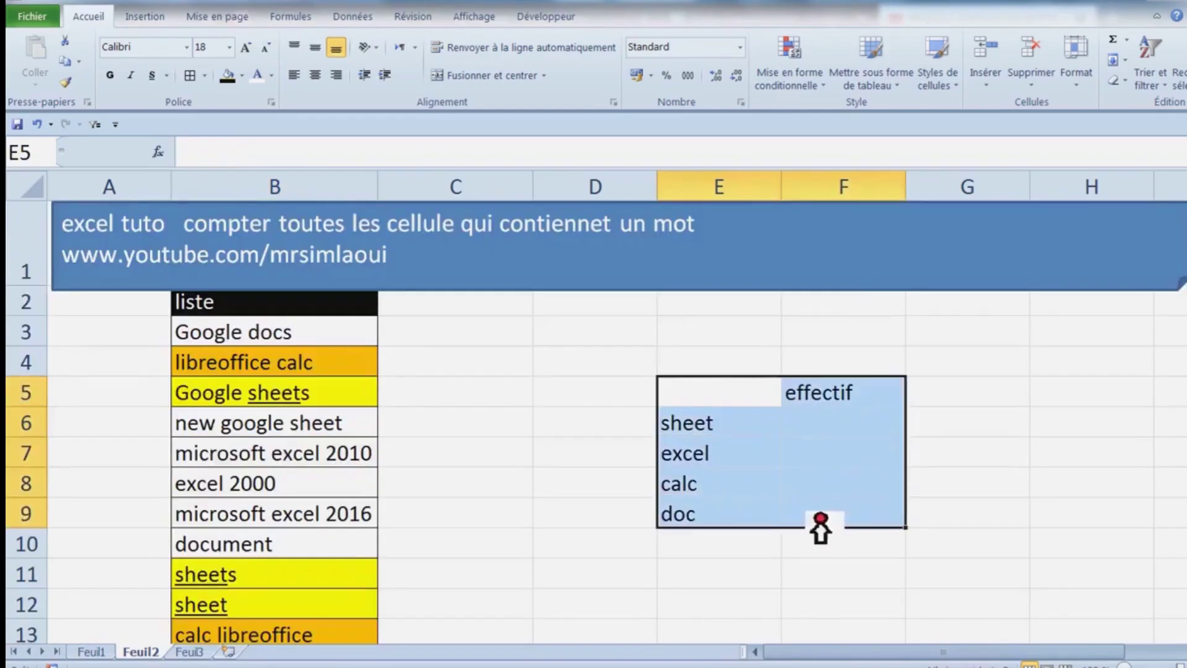
pyautogui.click(189, 75)
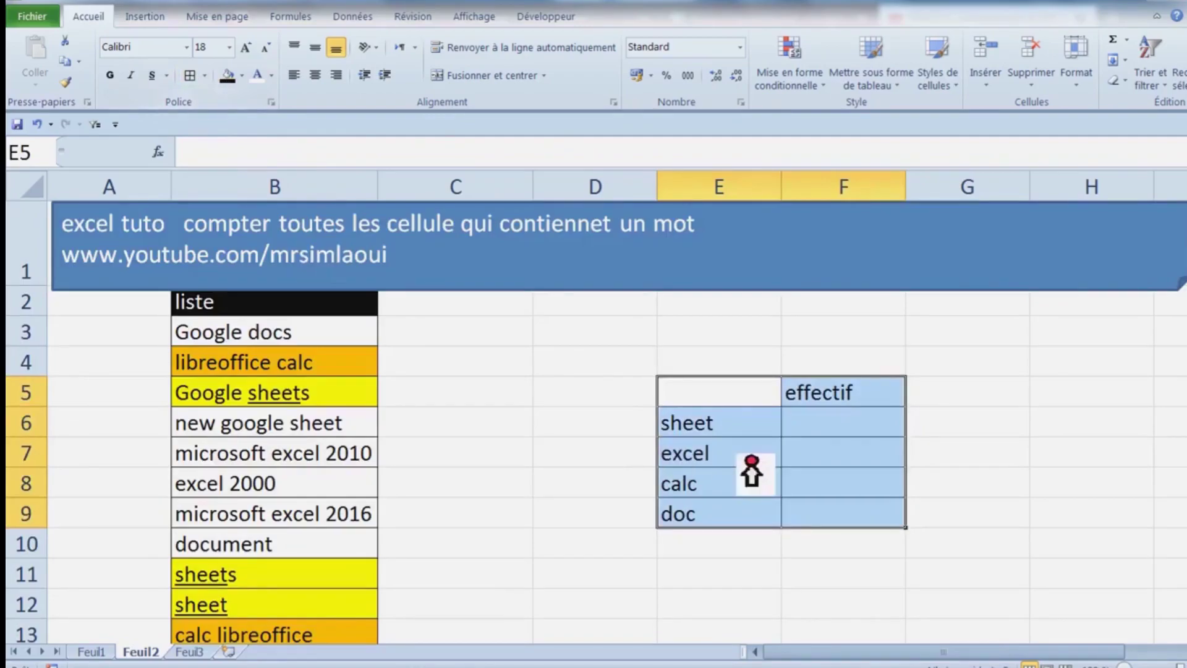
# Step: Check the sheet keyword in E6, leaving it unchanged
pyautogui.click(853, 426)
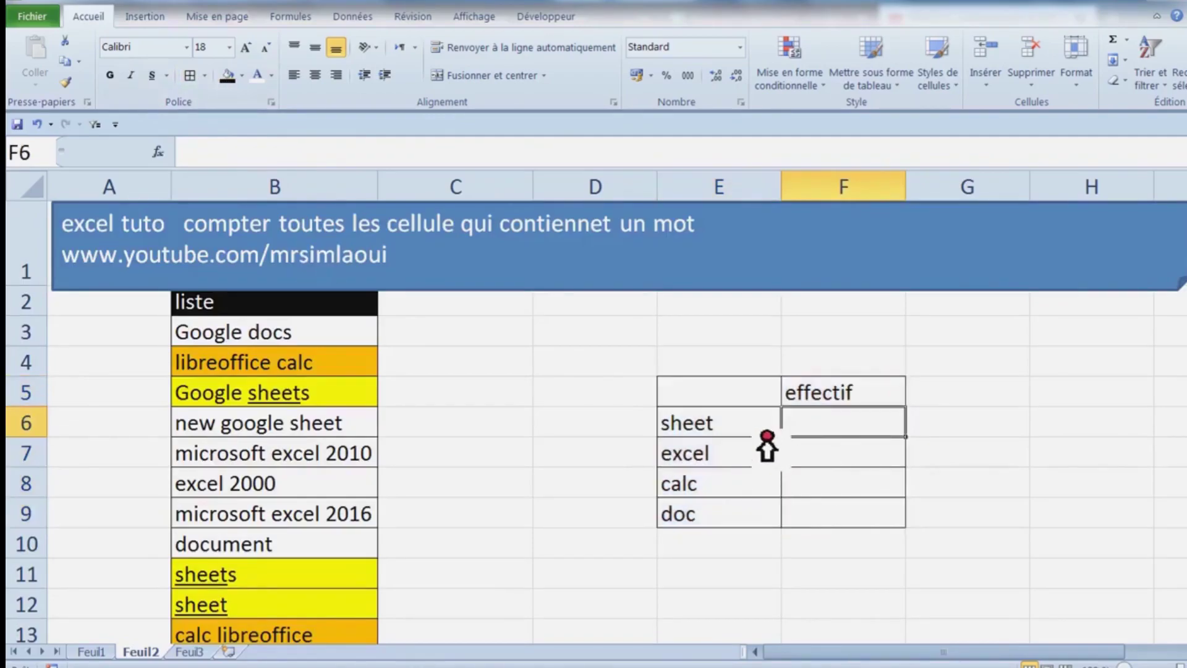
pyautogui.click(762, 434)
pyautogui.doubleClick(734, 430)
pyautogui.moveTo(714, 427); pyautogui.dragTo(666, 430)
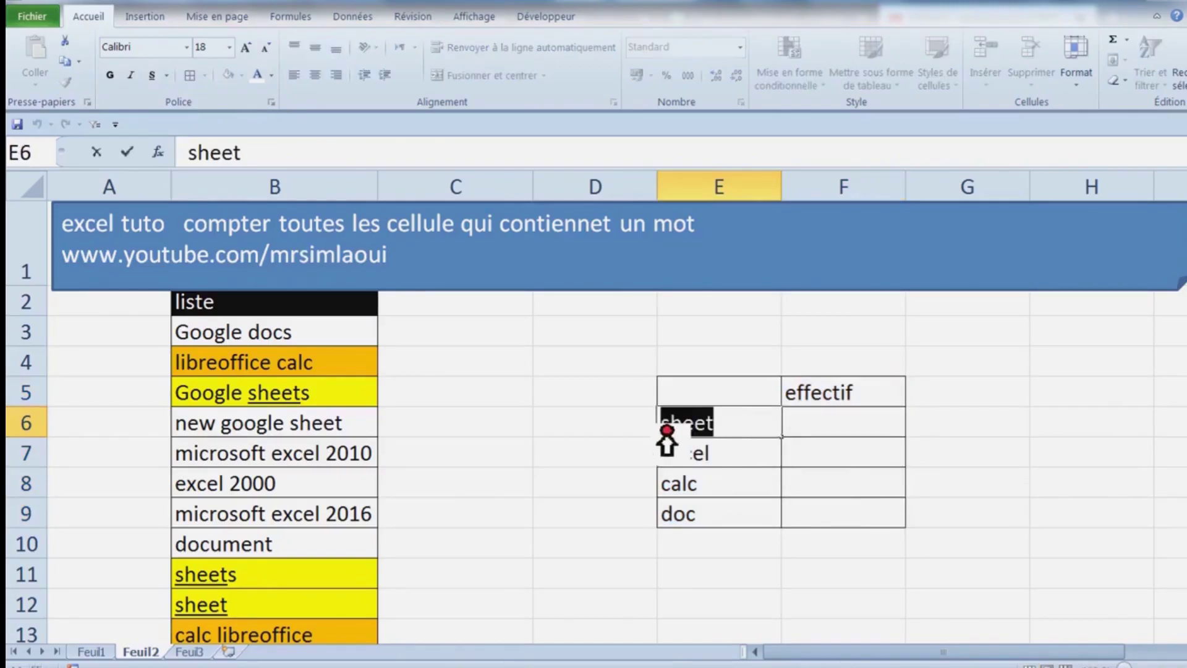
pyautogui.click(604, 398)
# Step: Dismiss the Windows colour-scheme prompt and select F6 for the first count
pyautogui.scroll(-1, 291, 513)
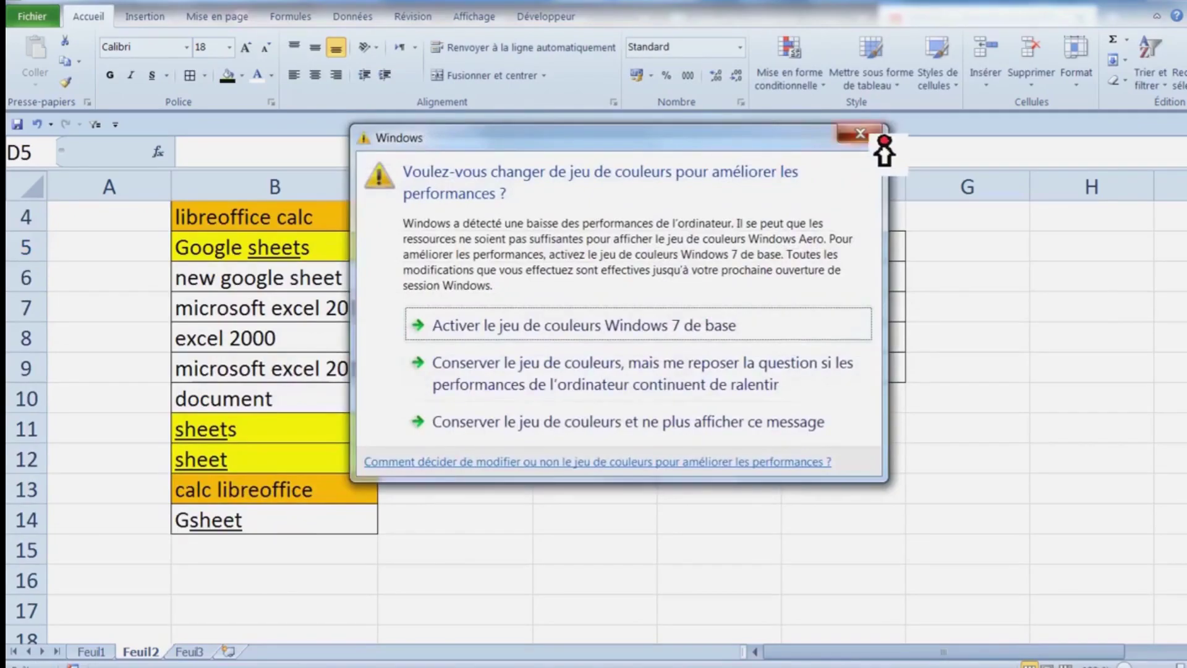
pyautogui.click(866, 134)
pyautogui.click(264, 465)
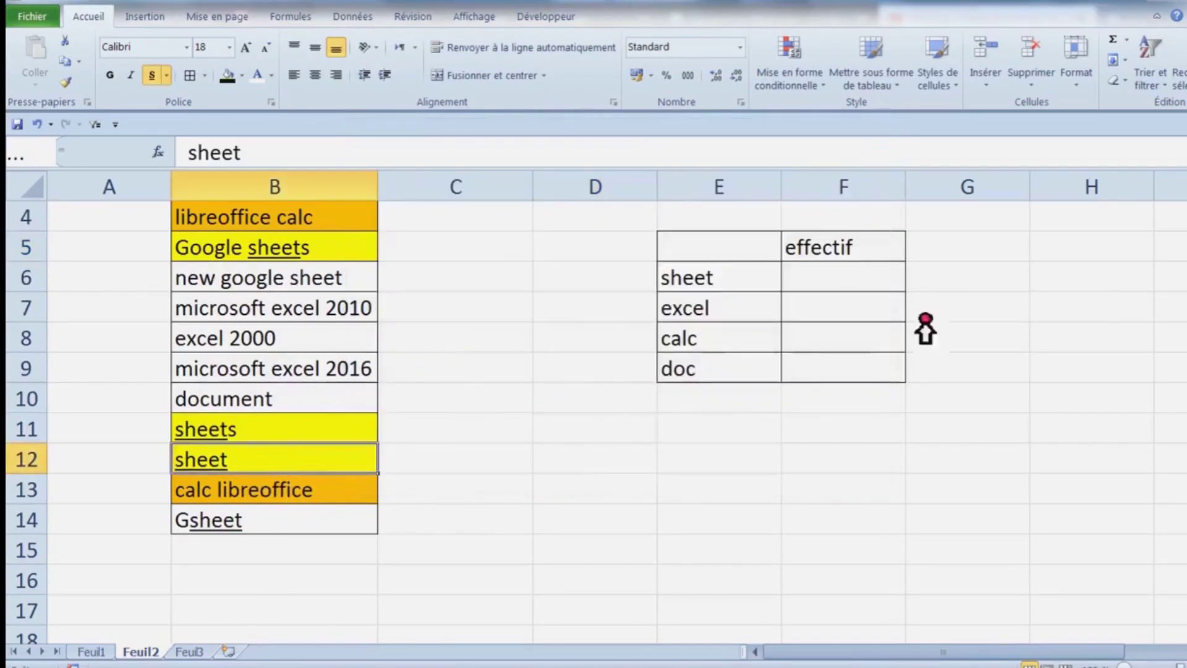
pyautogui.click(841, 286)
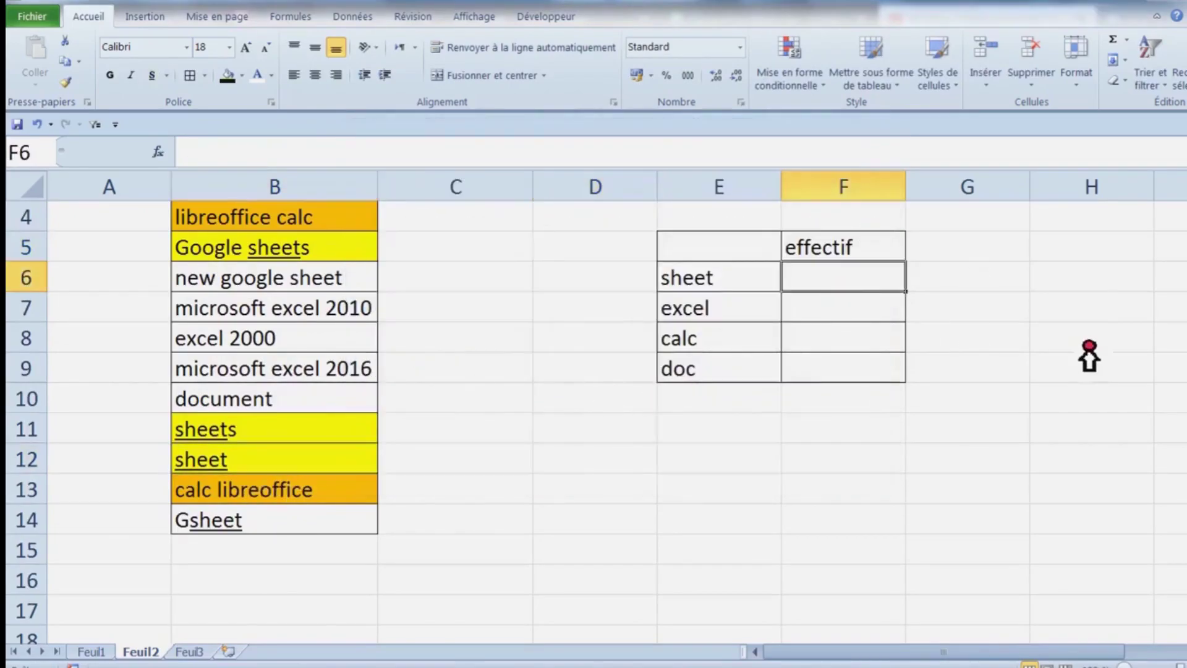
# Step: Enter =NB.SI($B$3:$B$14;E6) in F6 and fill it down to F9, giving 1, 0, 0, 0
pyautogui.write('=nb.si')
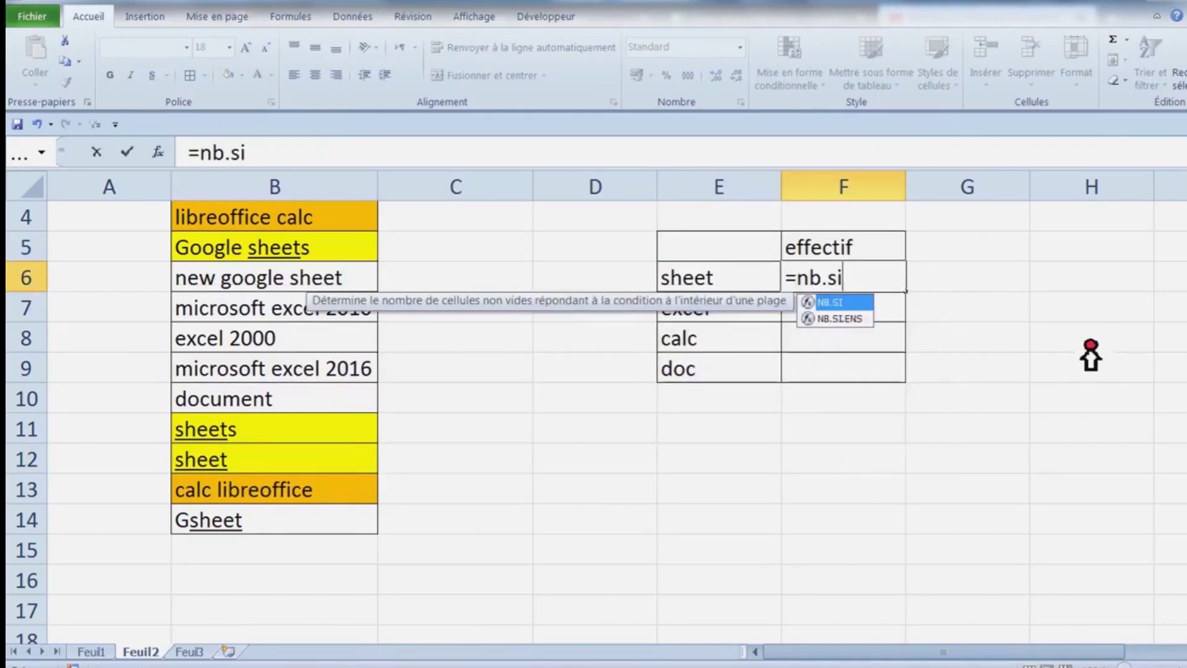
pyautogui.press('Tab')
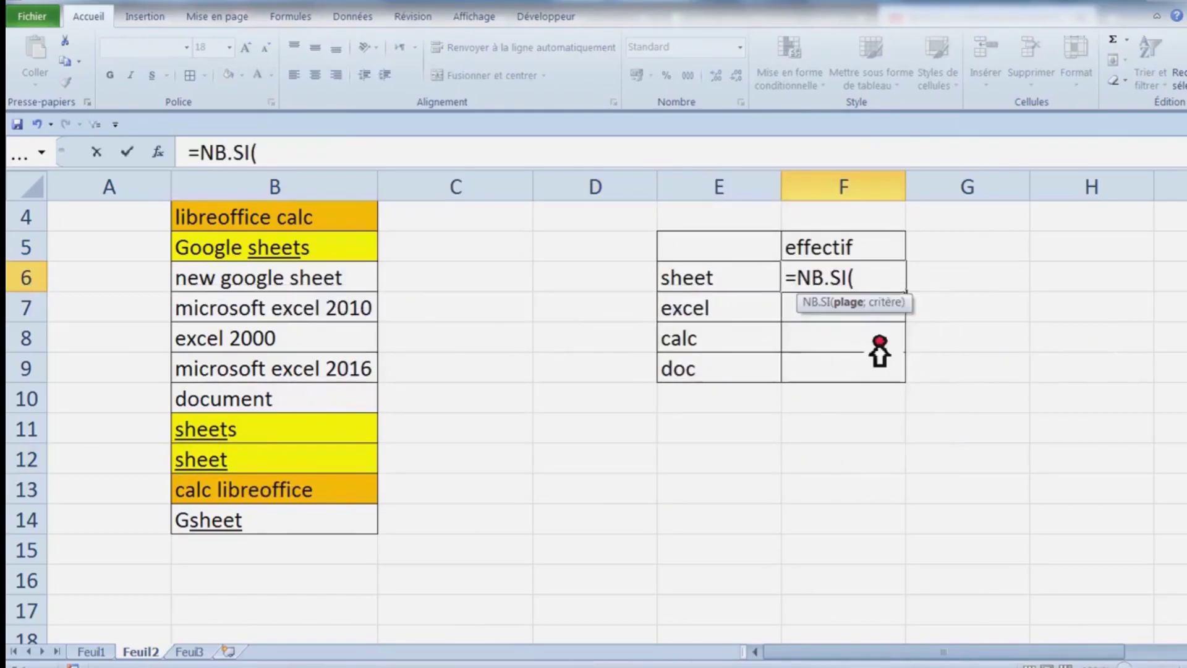
pyautogui.scroll(1, 524, 337)
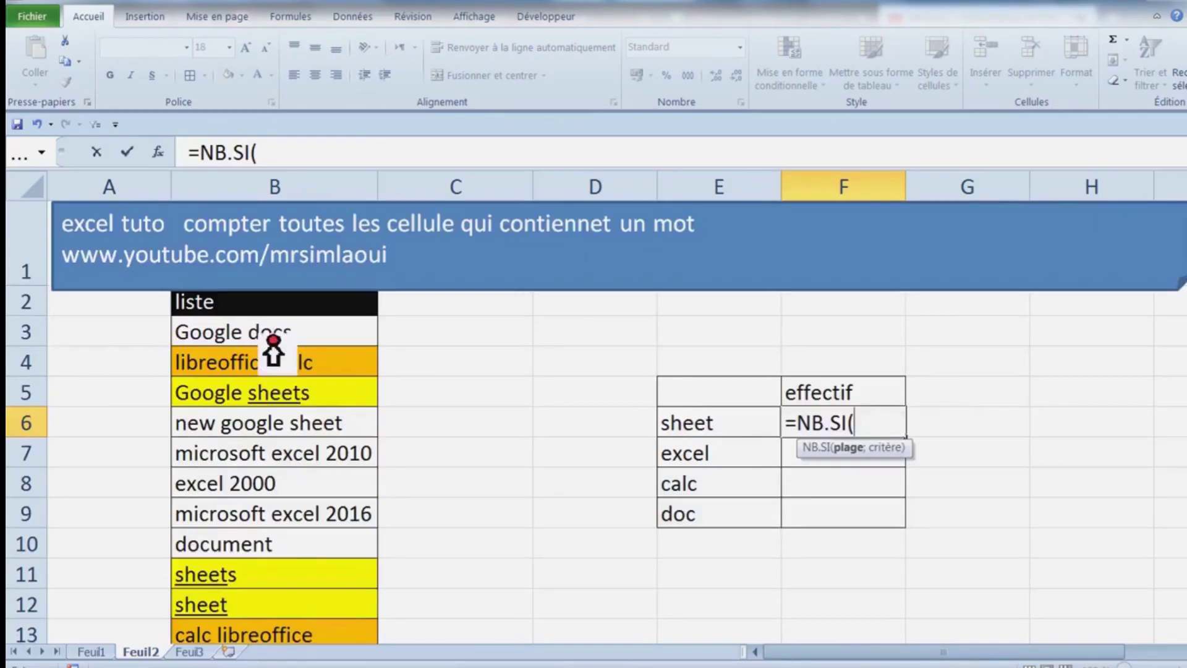
pyautogui.moveTo(266, 333)
pyautogui.mouseDown()
pyautogui.moveTo(265, 365)
pyautogui.moveTo(334, 432)
pyautogui.mouseUp()
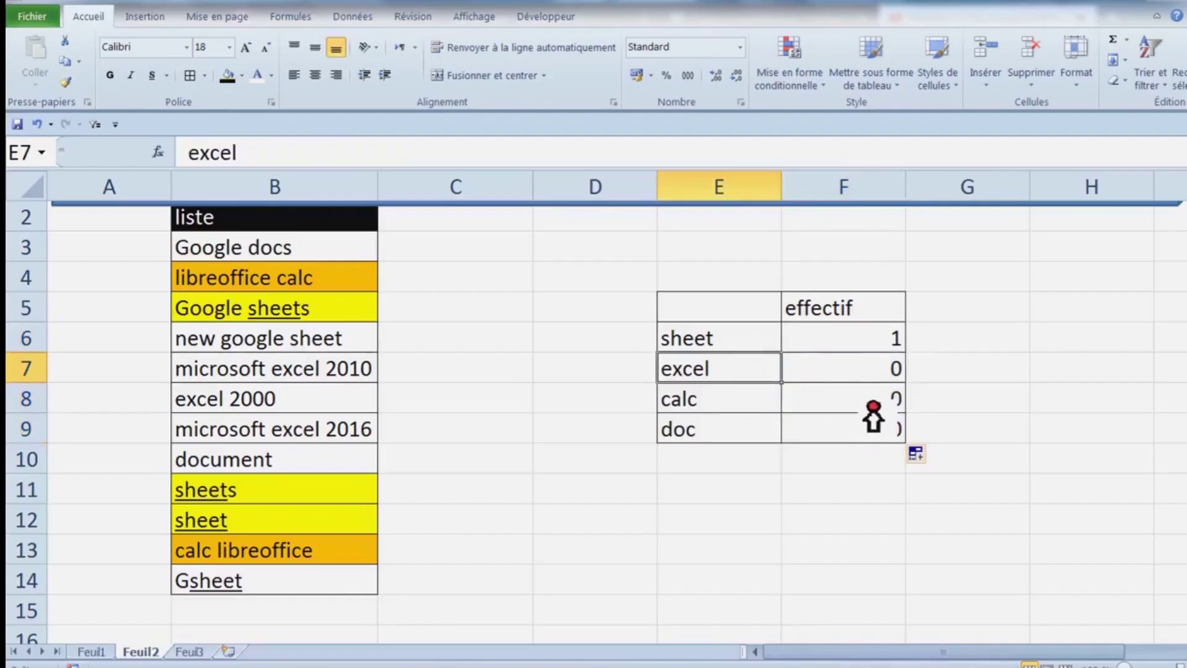
pyautogui.click(868, 402)
pyautogui.click(869, 429)
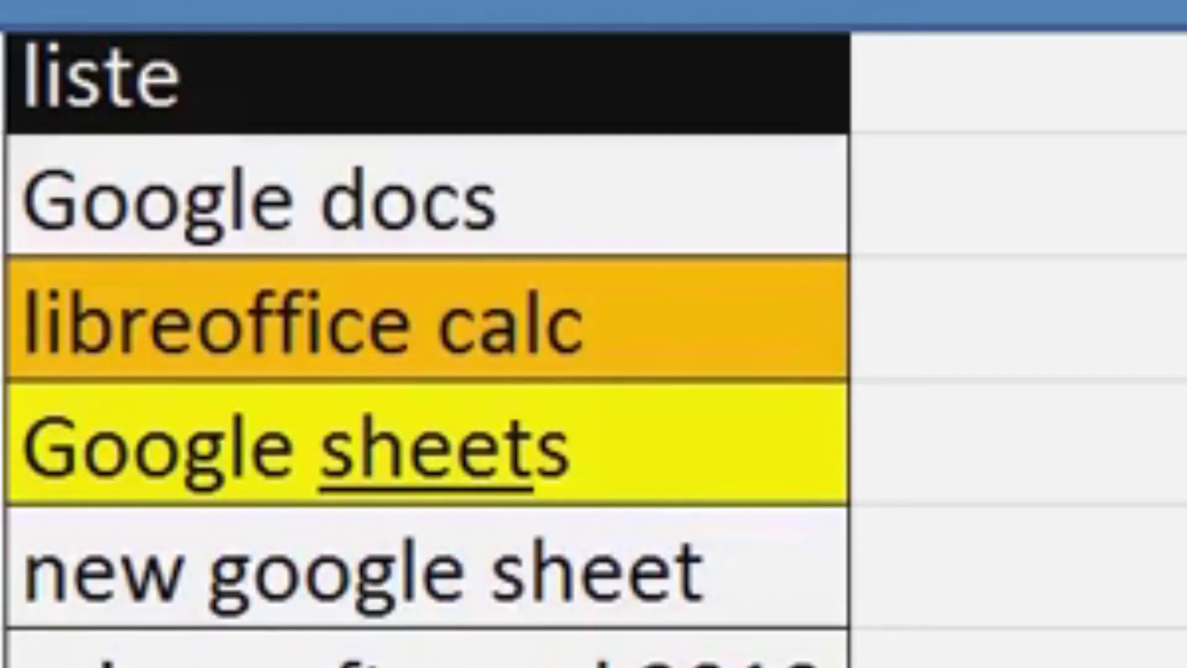
pyautogui.moveTo(411, 649); pyautogui.dragTo(616, 649)
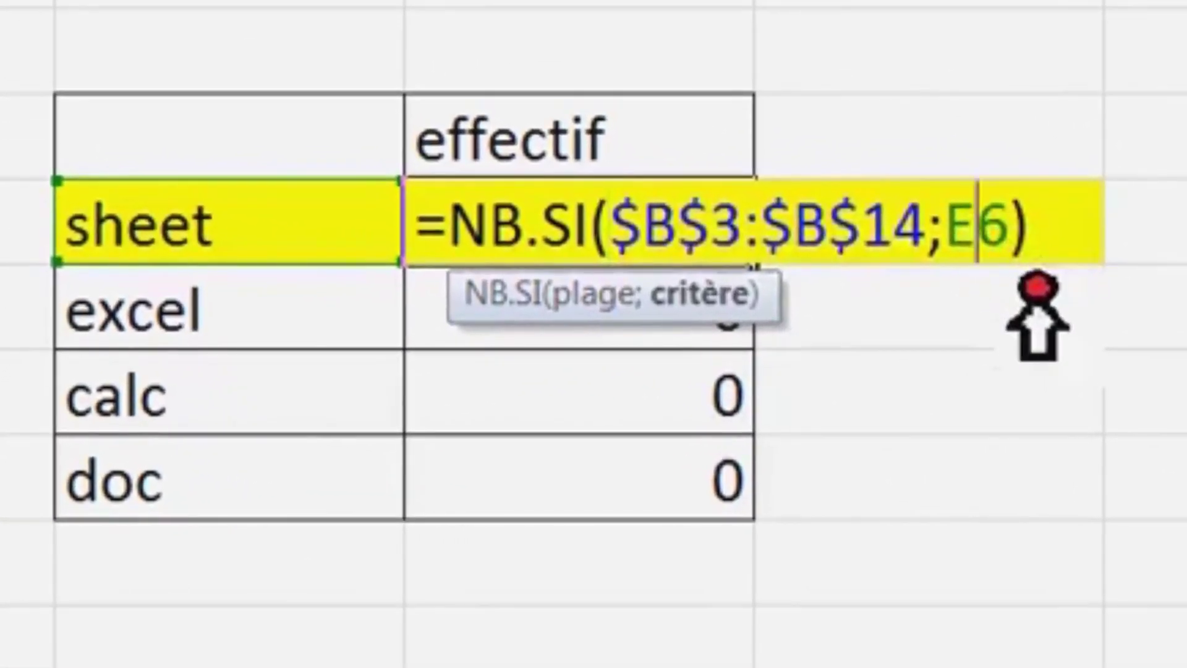
pyautogui.click(649, 266)
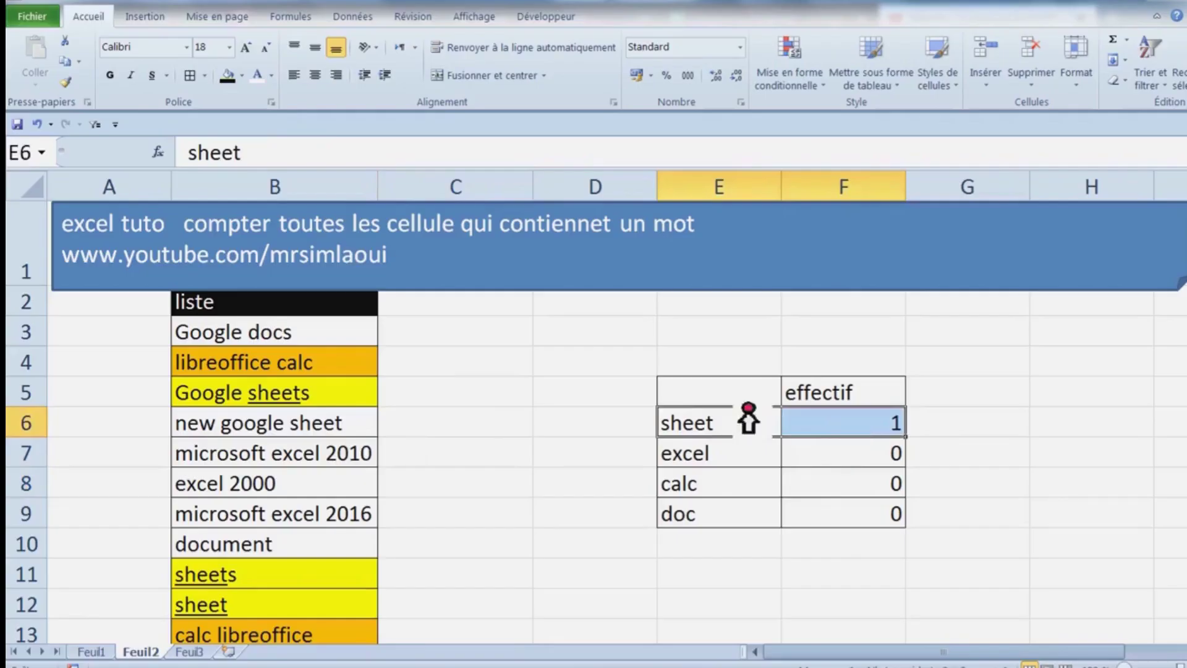
# Step: Fill E6:F6 yellow, then check the sheets entry in B11
pyautogui.click(242, 75)
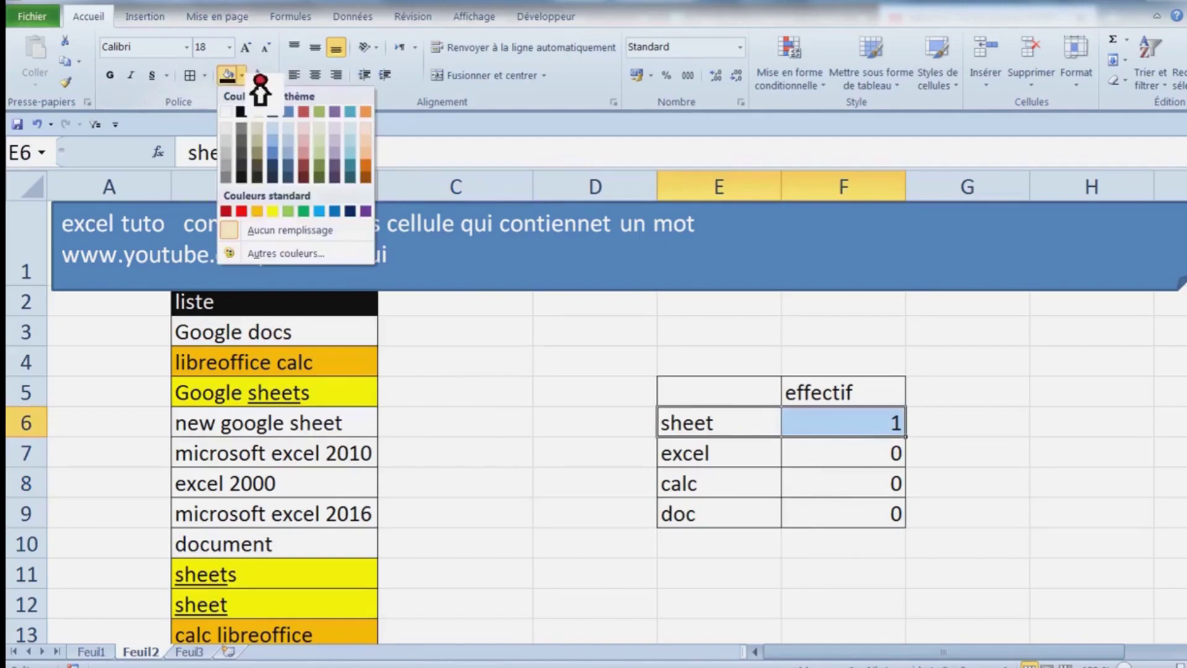
pyautogui.click(272, 211)
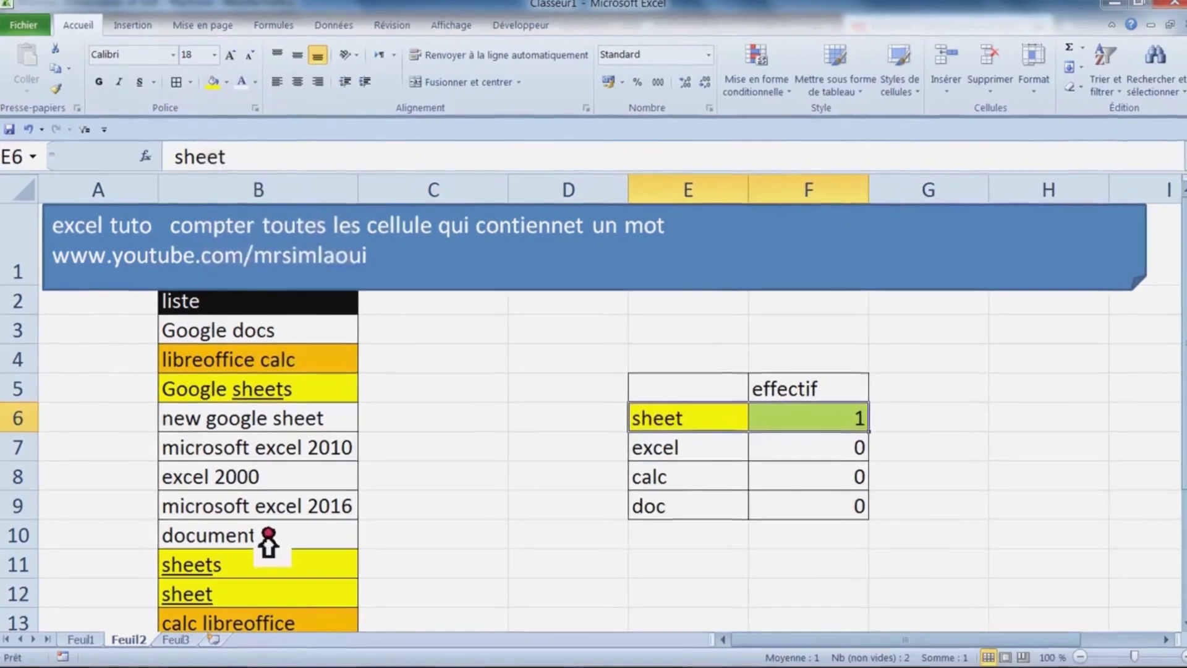
pyautogui.doubleClick(254, 571)
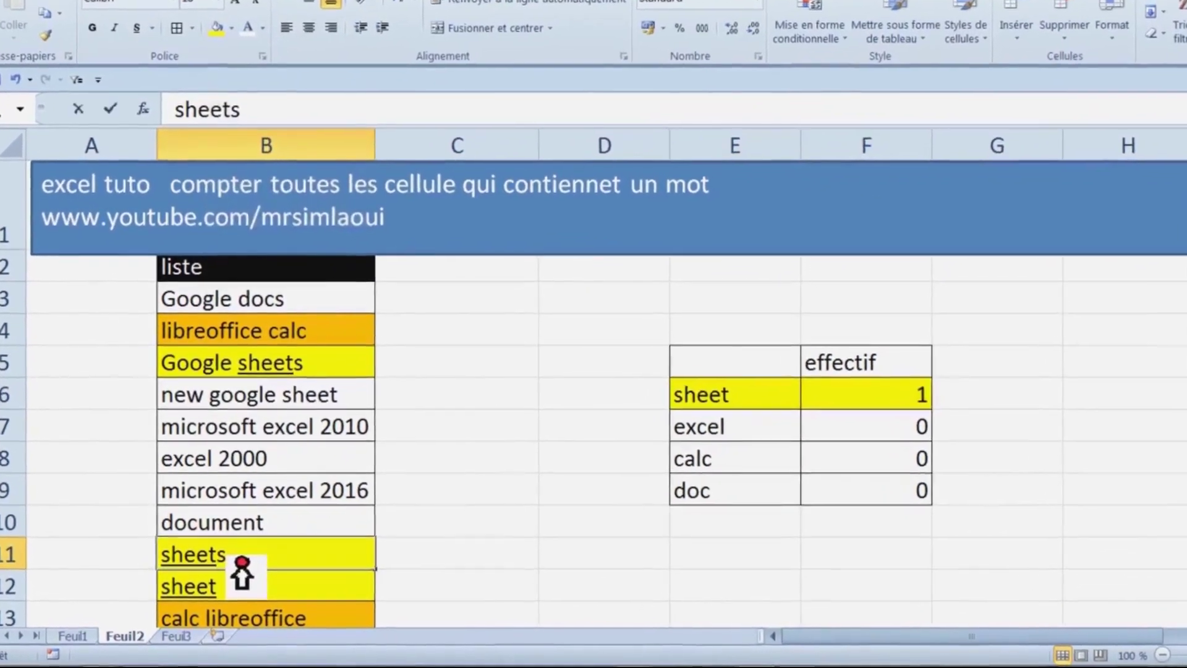
pyautogui.press('Return')
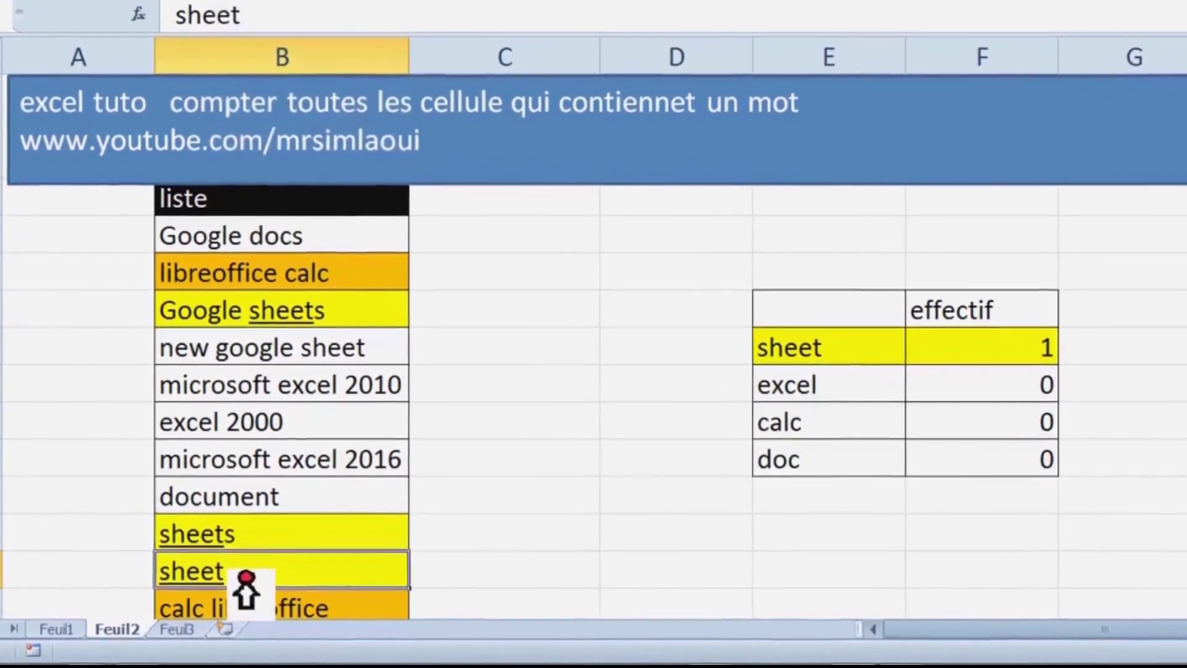
pyautogui.click(529, 411)
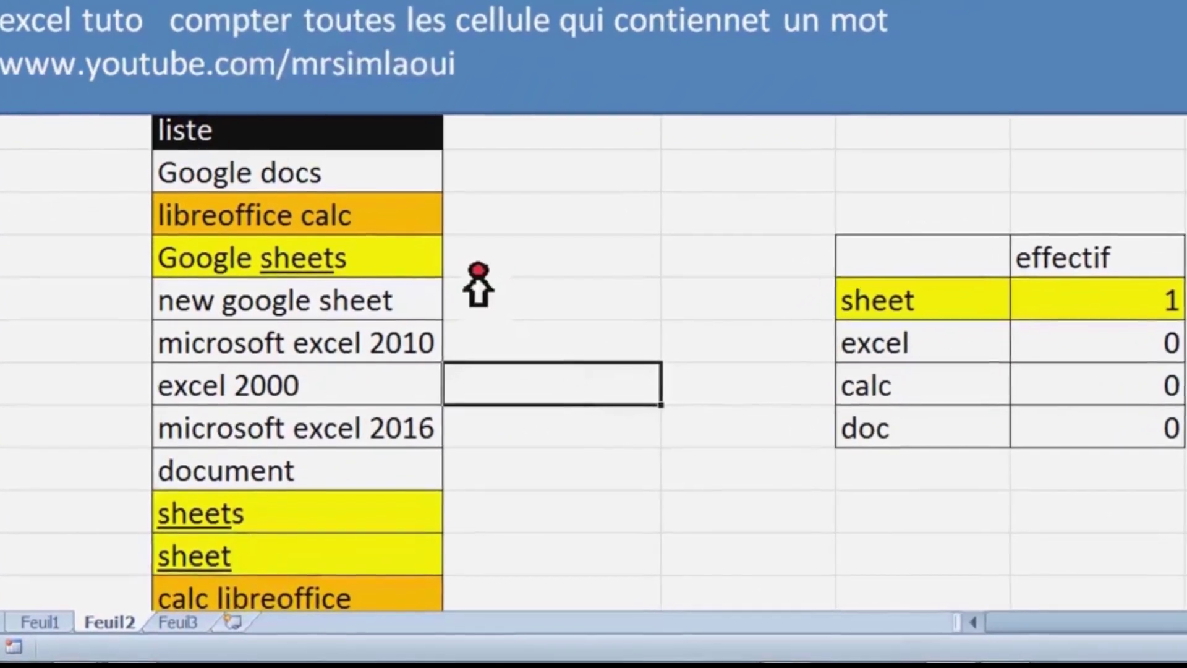
# Step: Edit the Google sheets entry in B5, then open F6's formula for editing
pyautogui.doubleClick(266, 251)
pyautogui.moveTo(265, 250); pyautogui.dragTo(327, 253)
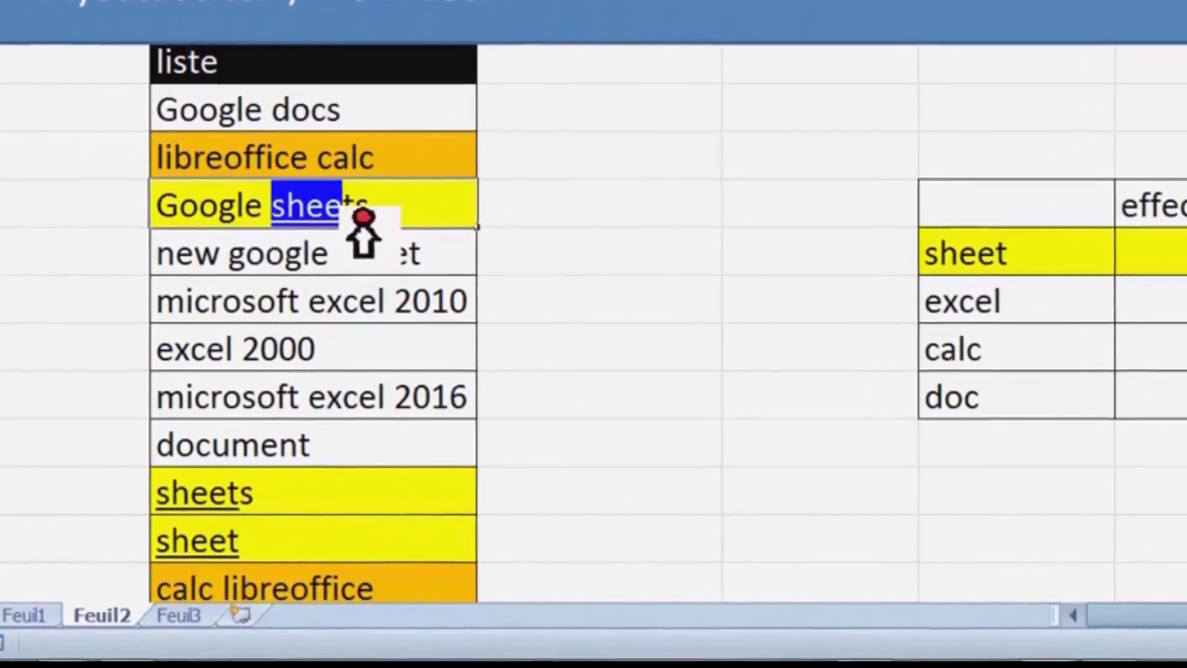
pyautogui.moveTo(369, 213); pyautogui.dragTo(454, 199)
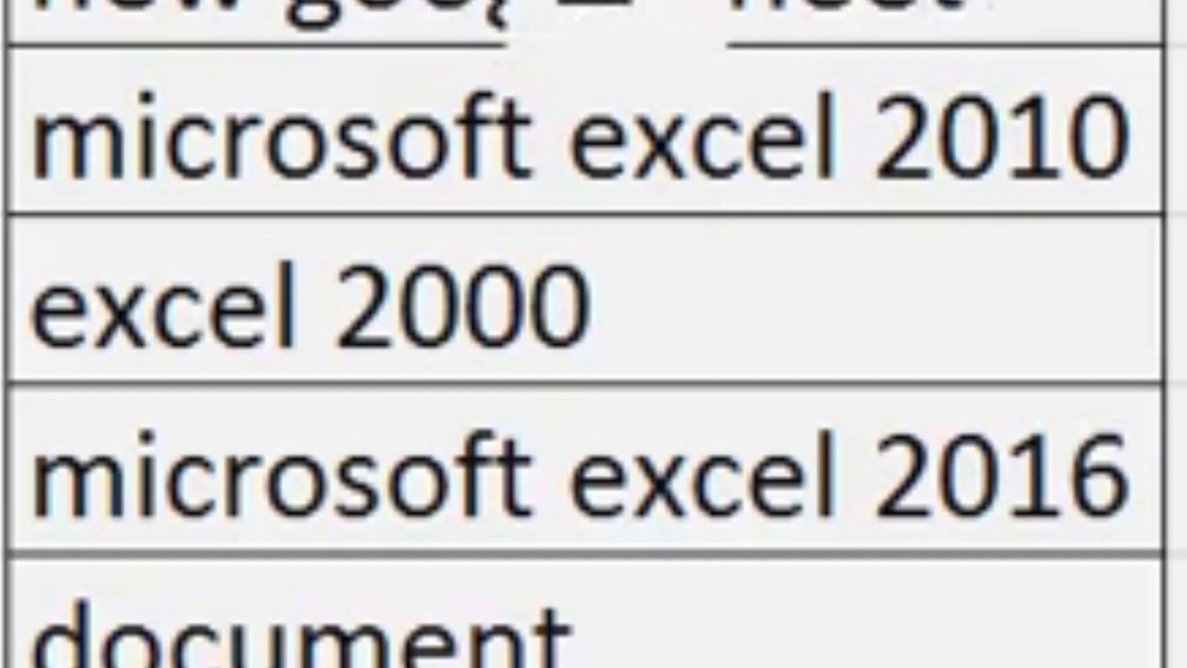
pyautogui.press('BackSpace')
pyautogui.write('gle')
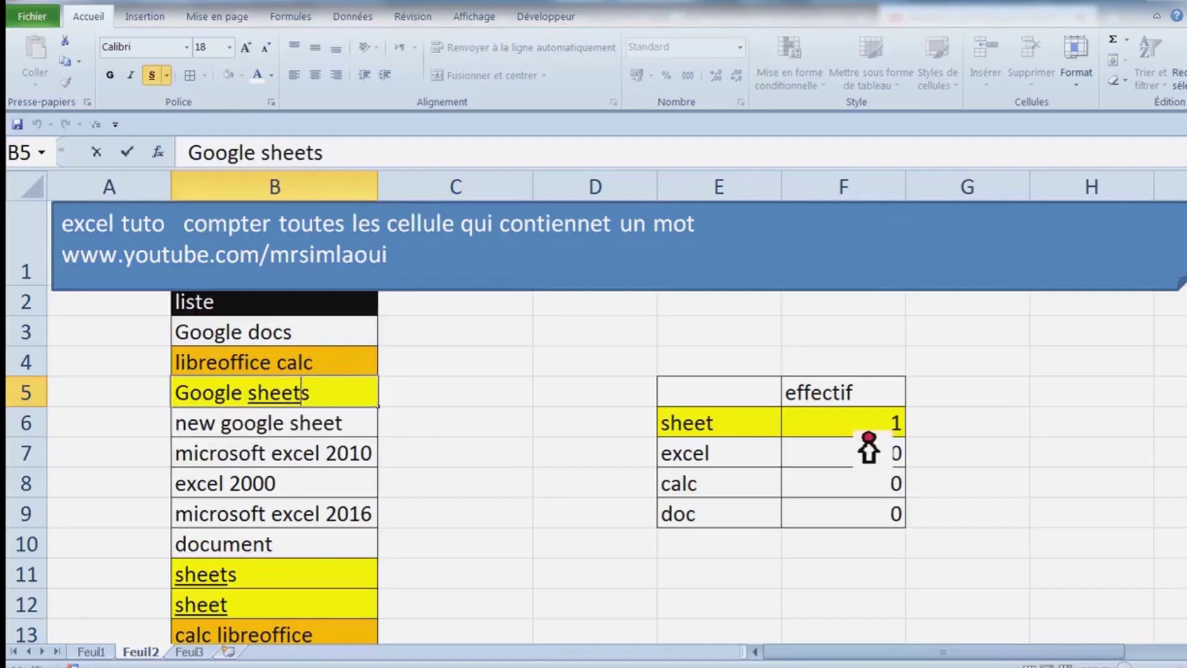
pyautogui.doubleClick(898, 432)
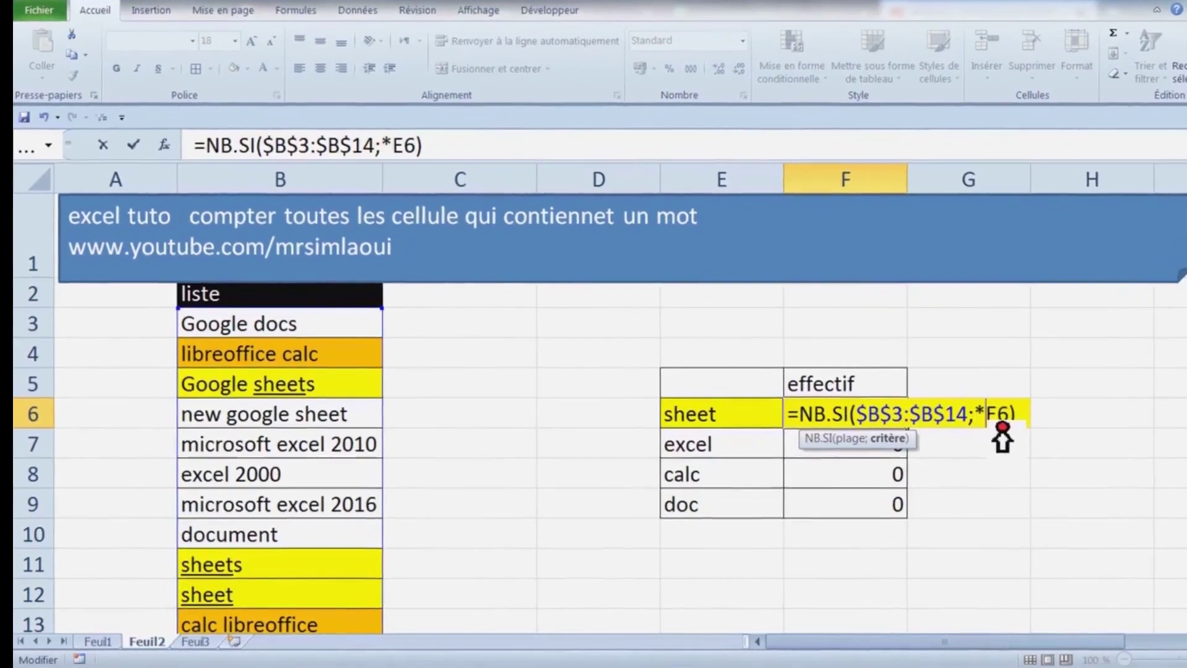
# Step: Change F6's criterion to "*"&E6 after fixing the formula error, so counts read 3, 0, 1, 0
pyautogui.write('&')
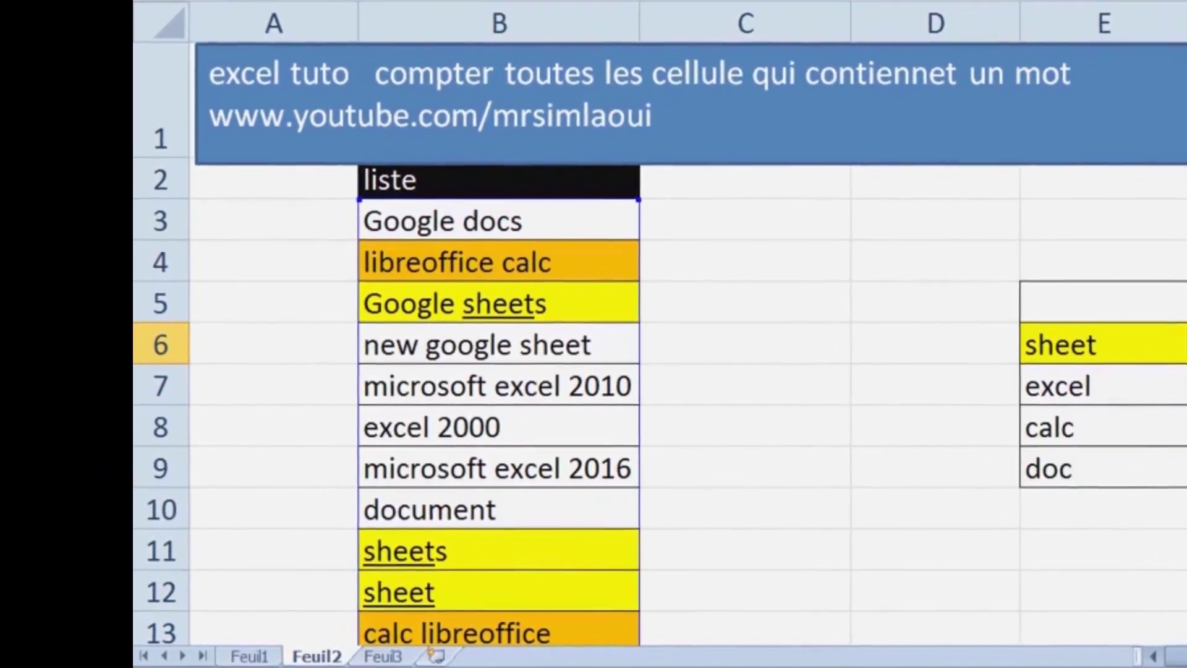
pyautogui.press('Return')
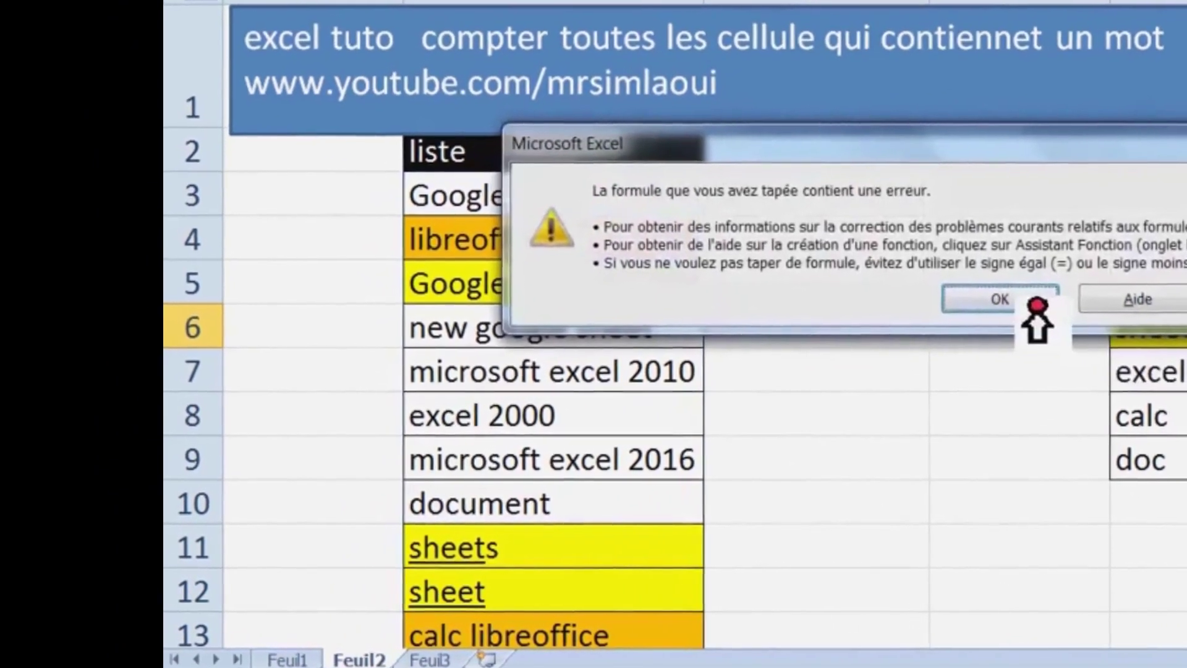
pyautogui.click(974, 319)
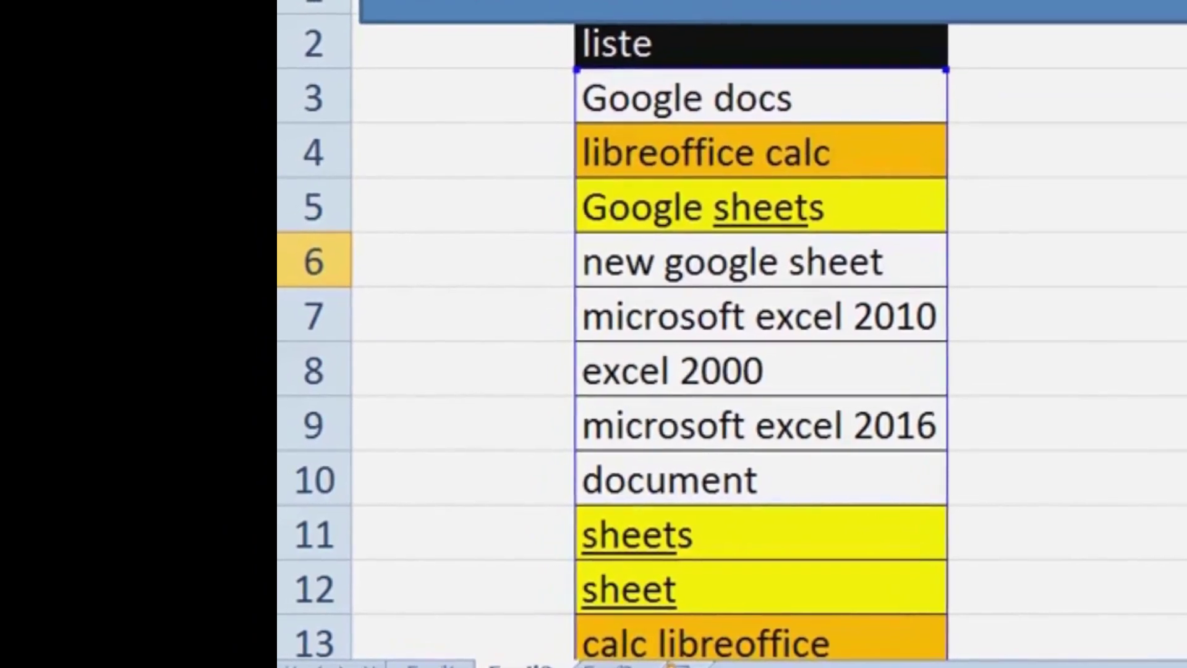
pyautogui.click(729, 324)
pyautogui.click(730, 261)
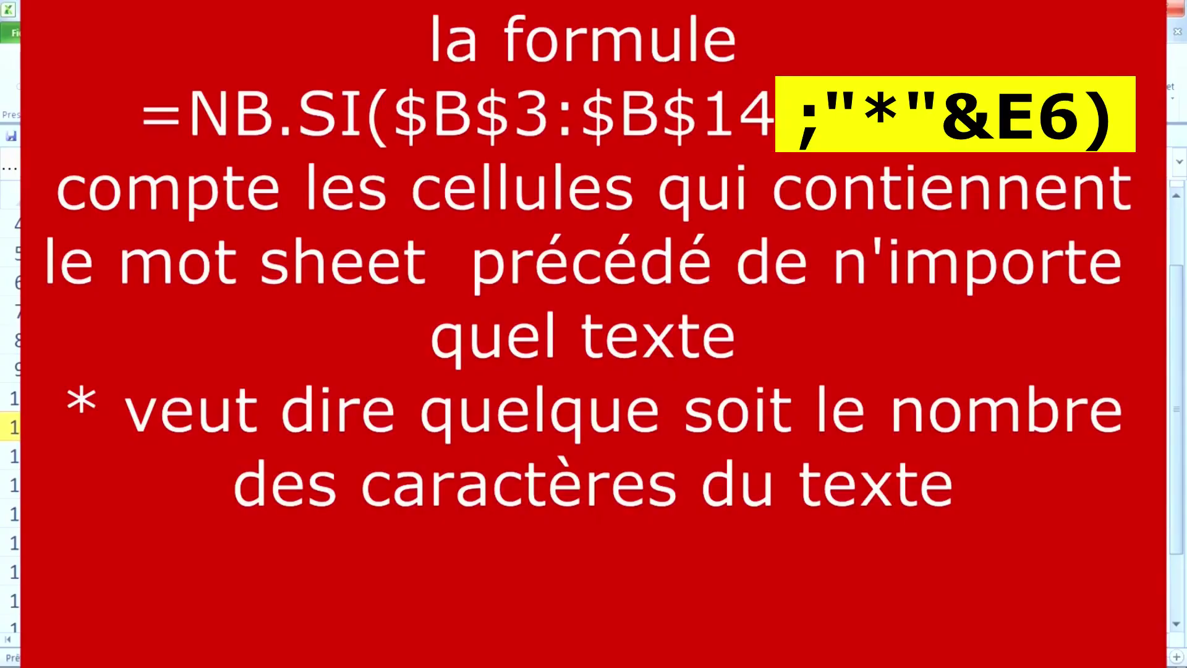
# Step: Compare the Google sheets and sheet entries against the excel count in F7
pyautogui.scroll(2, 593, 371)
pyautogui.click(124, 391)
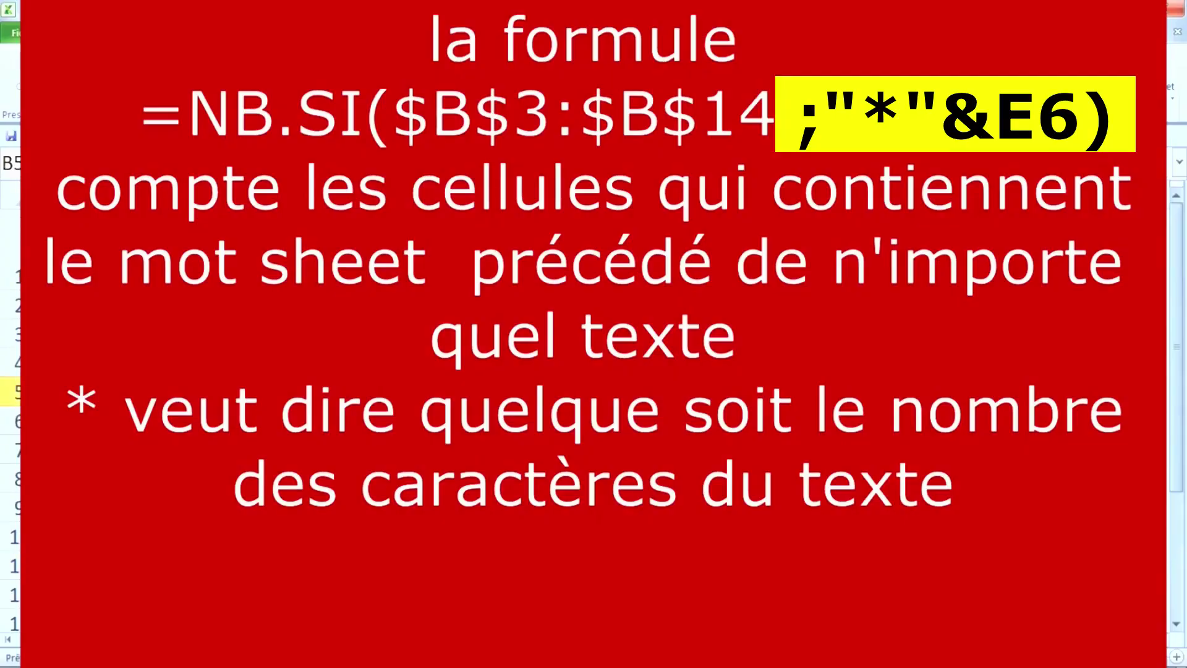
pyautogui.click(123, 594)
pyautogui.click(532, 449)
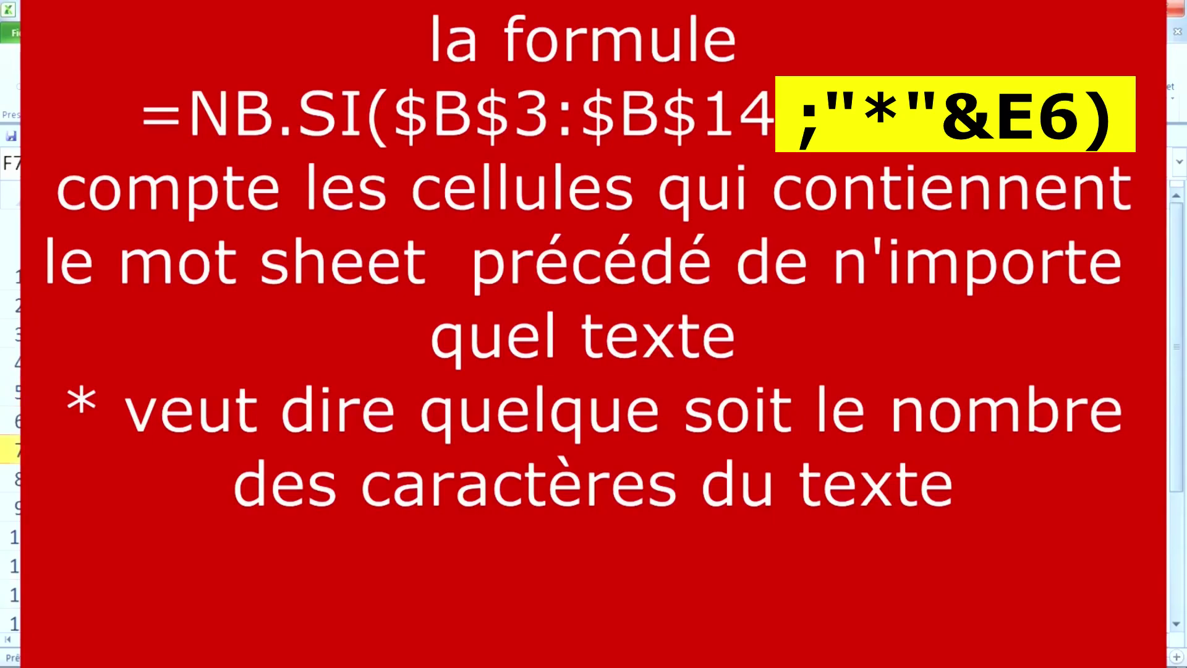
pyautogui.click(242, 601)
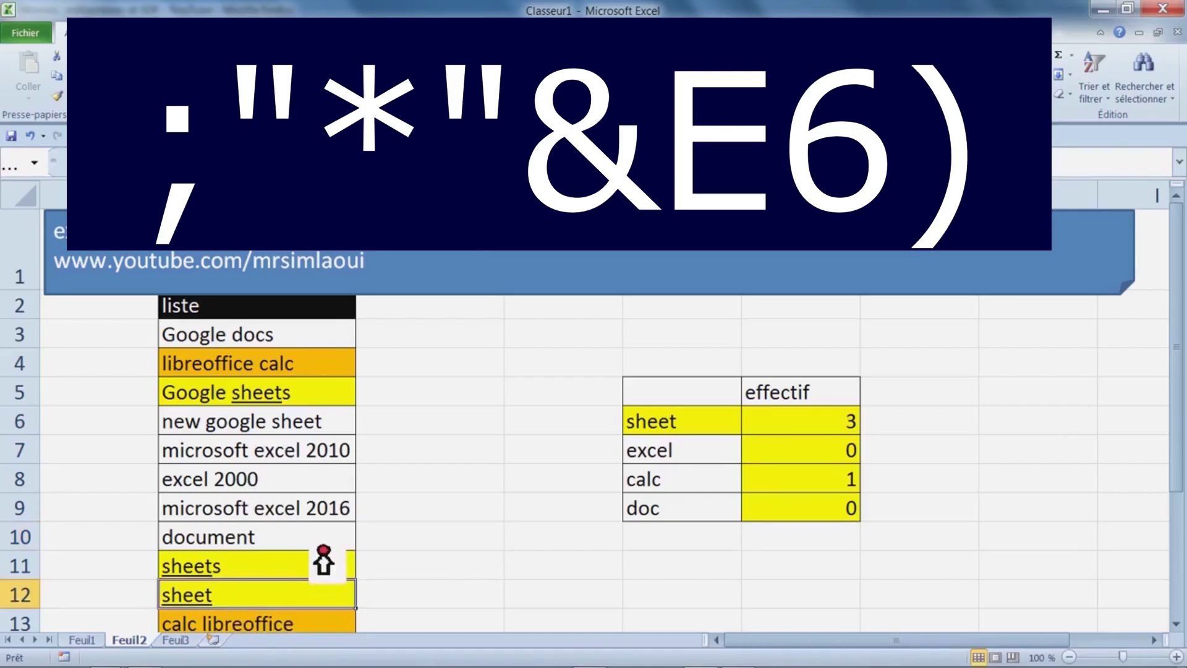
pyautogui.scroll(-1, 323, 560)
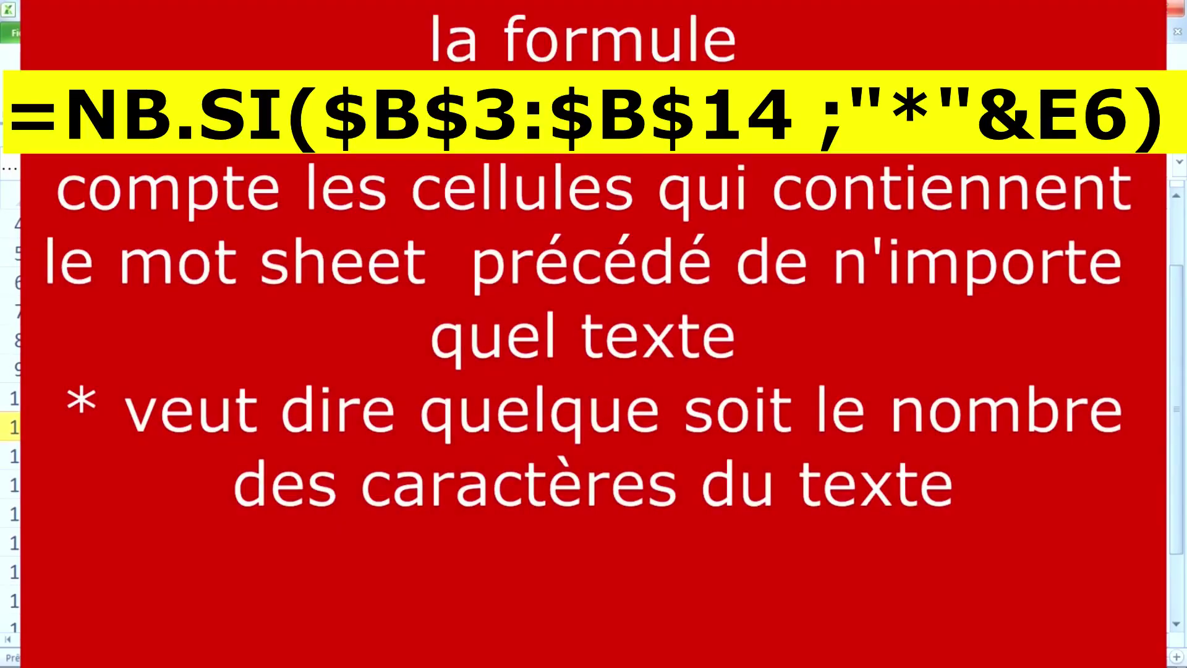
pyautogui.scroll(1, 593, 371)
# Step: Check the excel 2000 entry in B8, then open F6's formula for editing
pyautogui.click(123, 391)
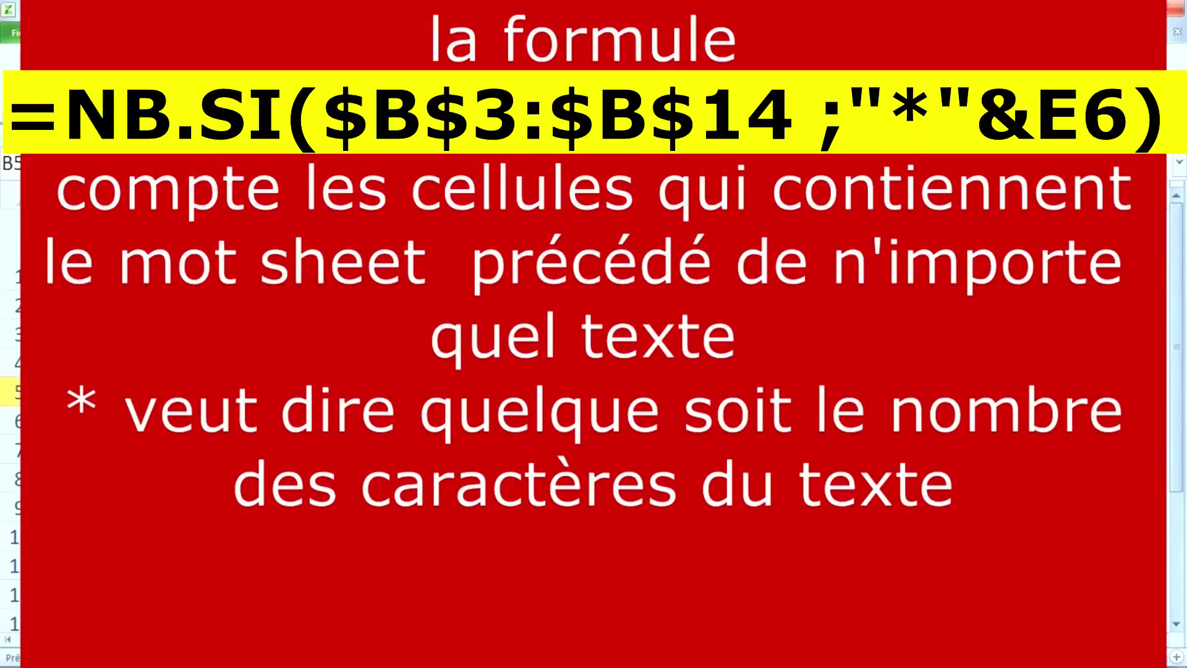
pyautogui.click(123, 594)
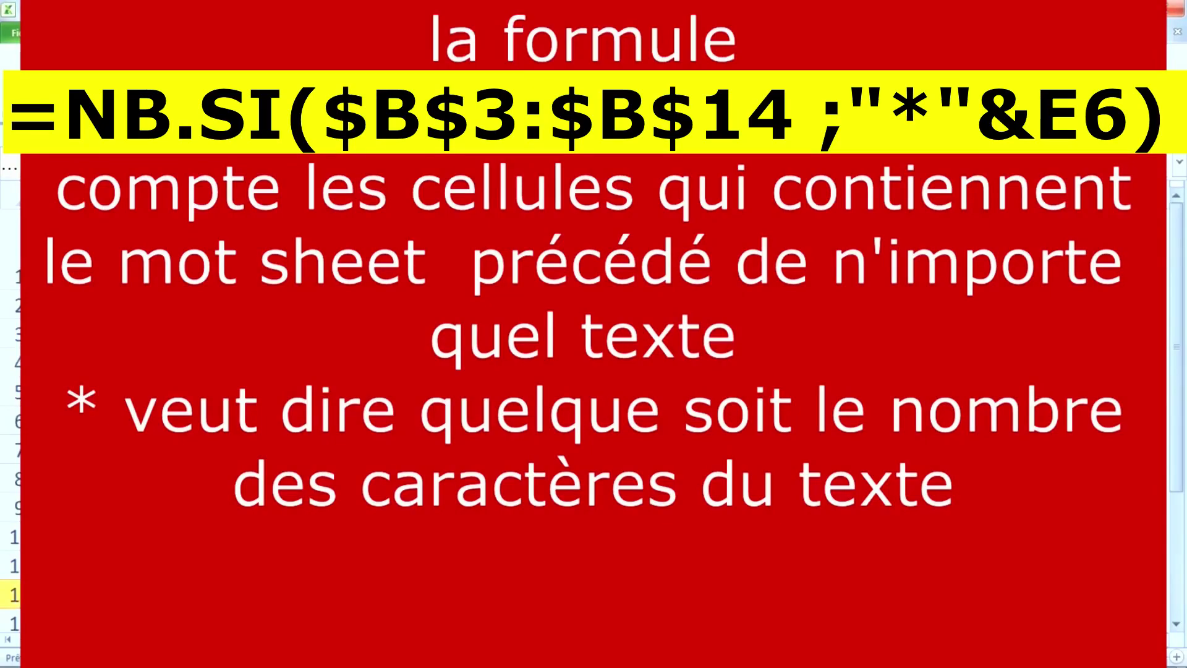
pyautogui.click(801, 450)
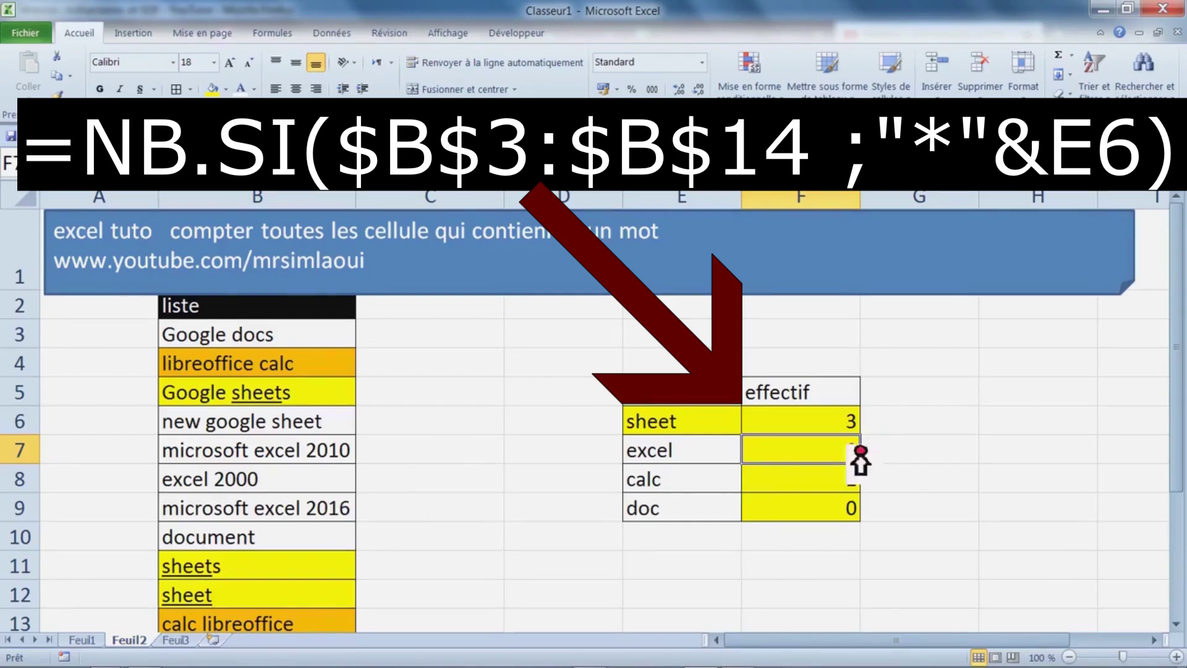
pyautogui.click(278, 491)
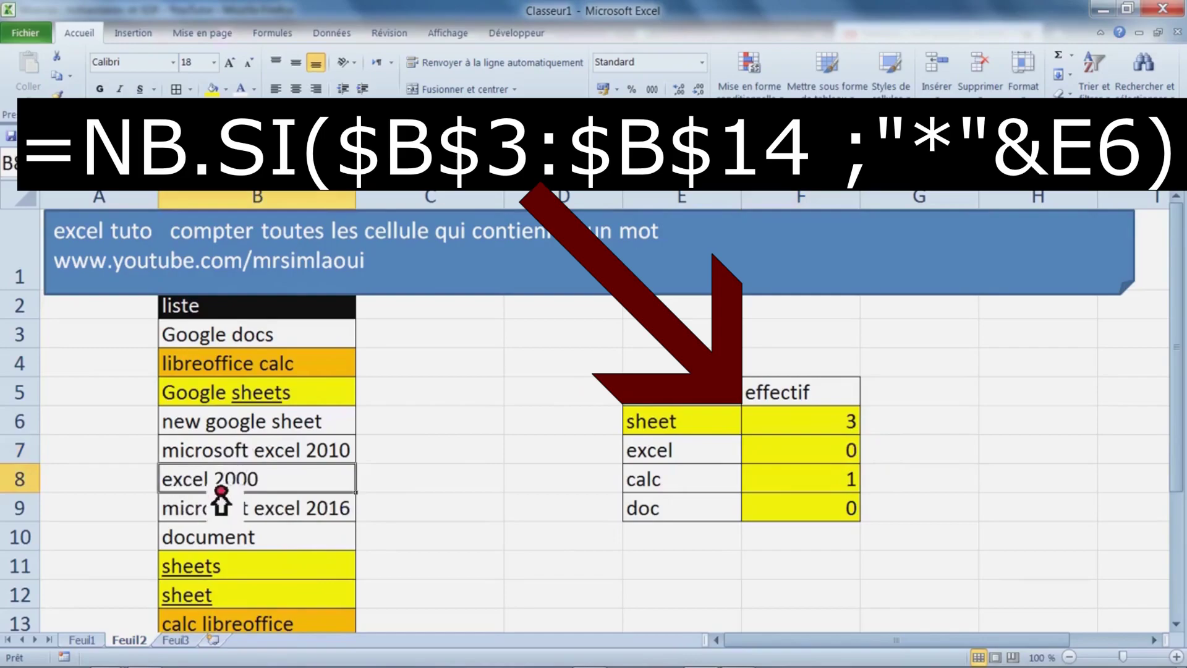
pyautogui.doubleClick(213, 485)
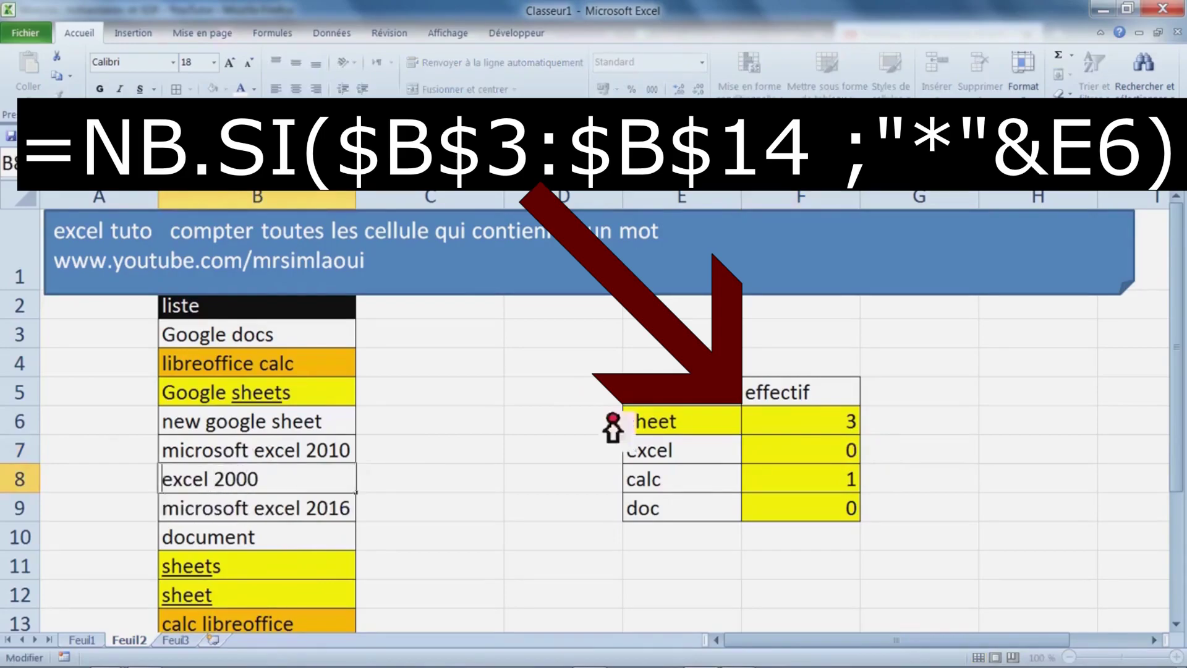
pyautogui.doubleClick(819, 426)
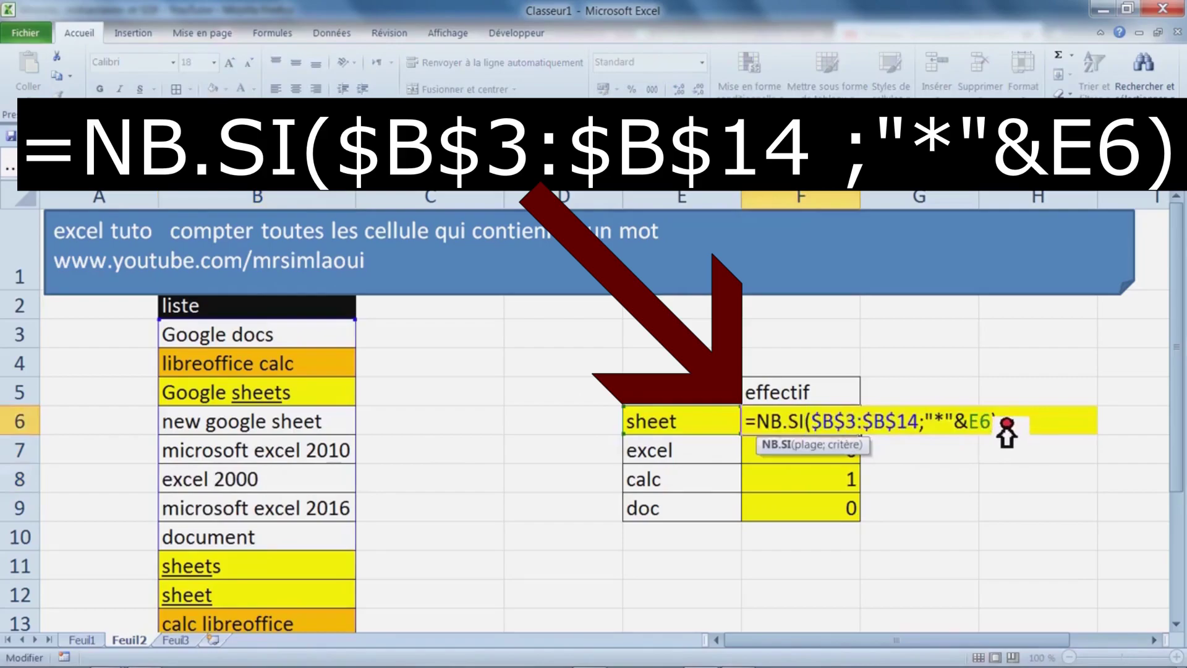
# Step: Append &"*" after E6 so F6 reads =NB.SI($B$3:$B$14;"*"&E6&"*"), dismissing the colour-scheme prompt
pyautogui.press('Left')
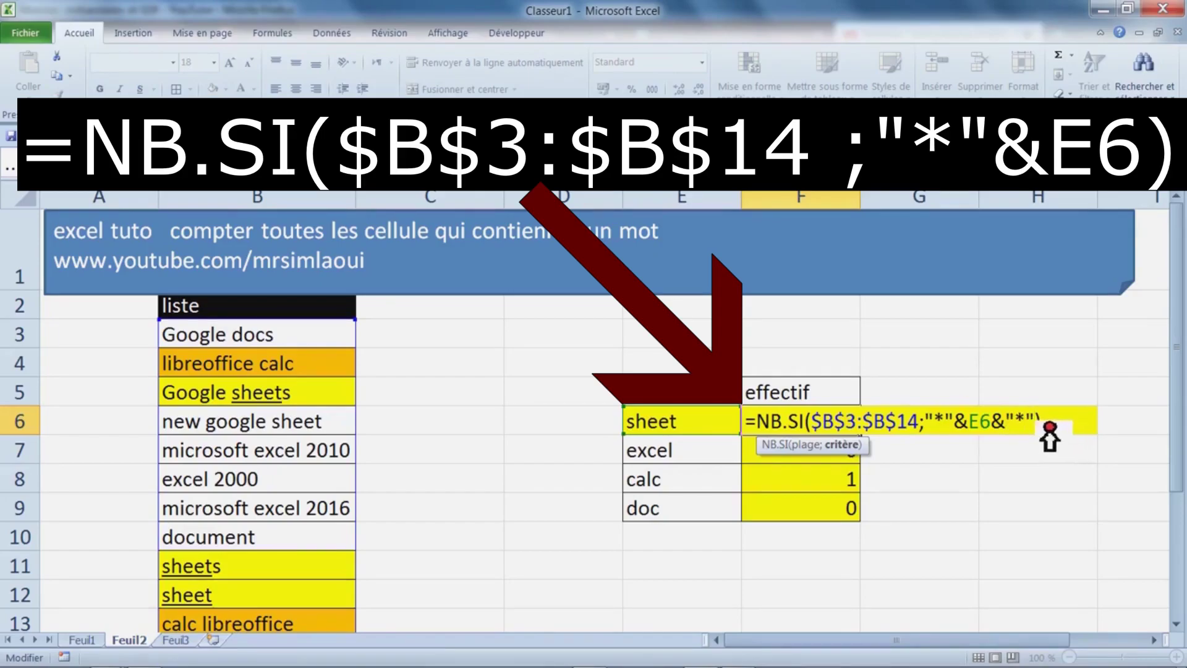
pyautogui.moveTo(1034, 426); pyautogui.dragTo(982, 428)
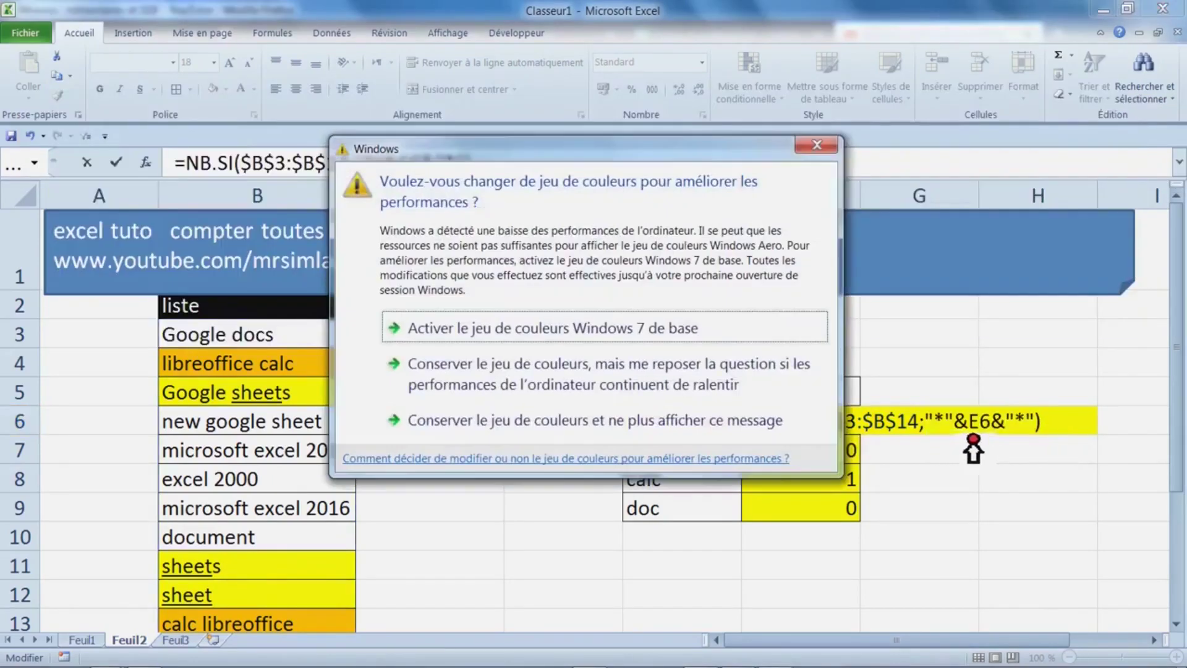
pyautogui.click(834, 149)
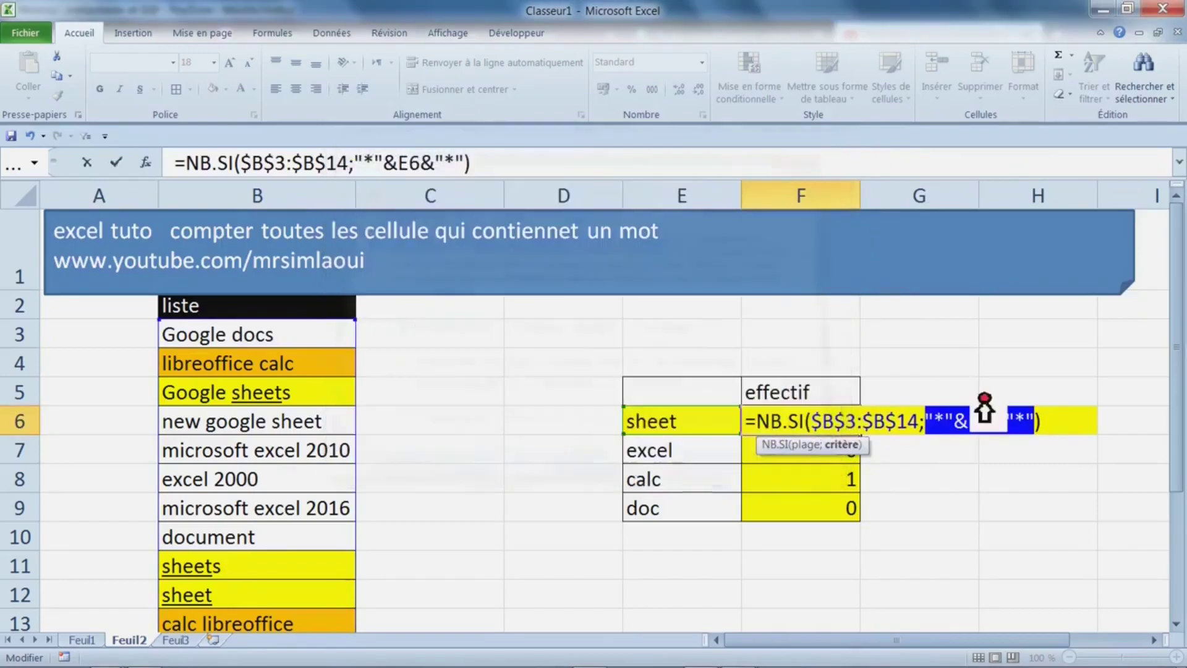
# Step: Repair F6's criterion to "*"&E6&"*", pointing the reference back at E6
pyautogui.click(967, 427)
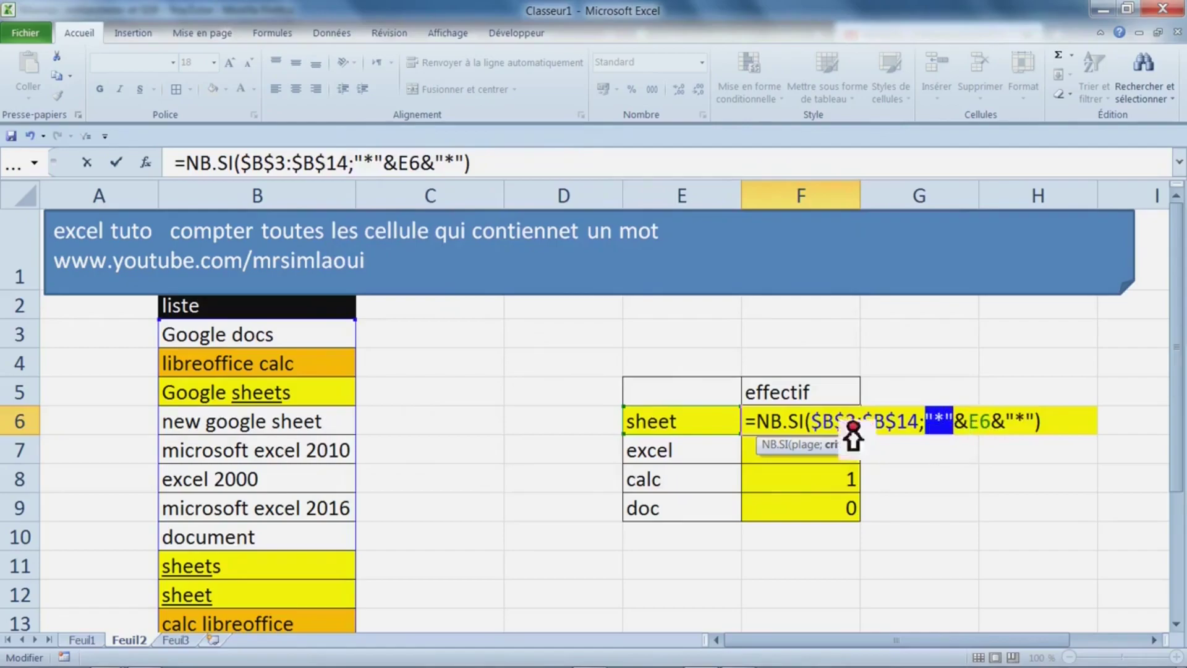
pyautogui.click(1019, 427)
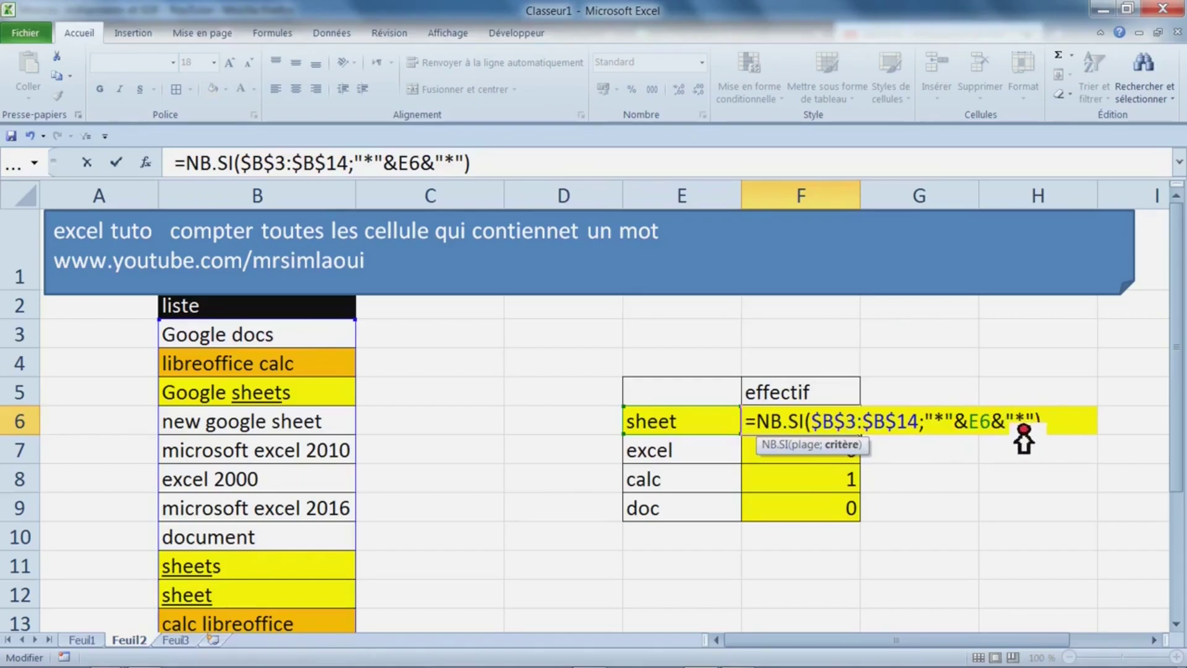
pyautogui.moveTo(1024, 429); pyautogui.dragTo(1045, 428)
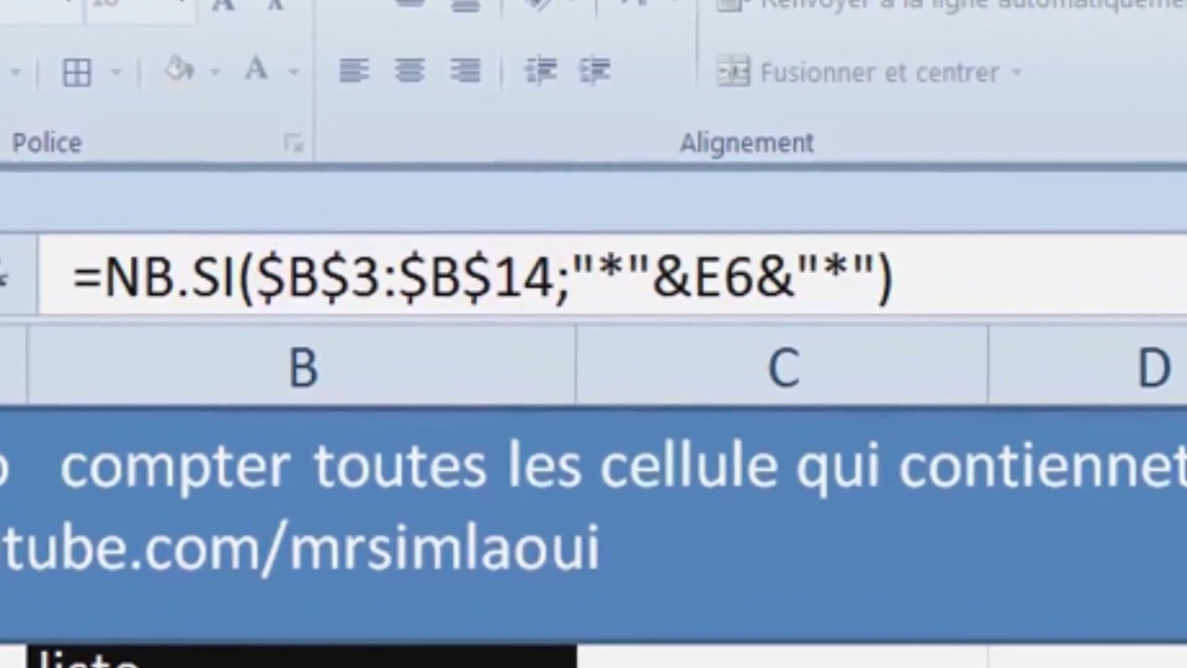
pyautogui.write('E6')
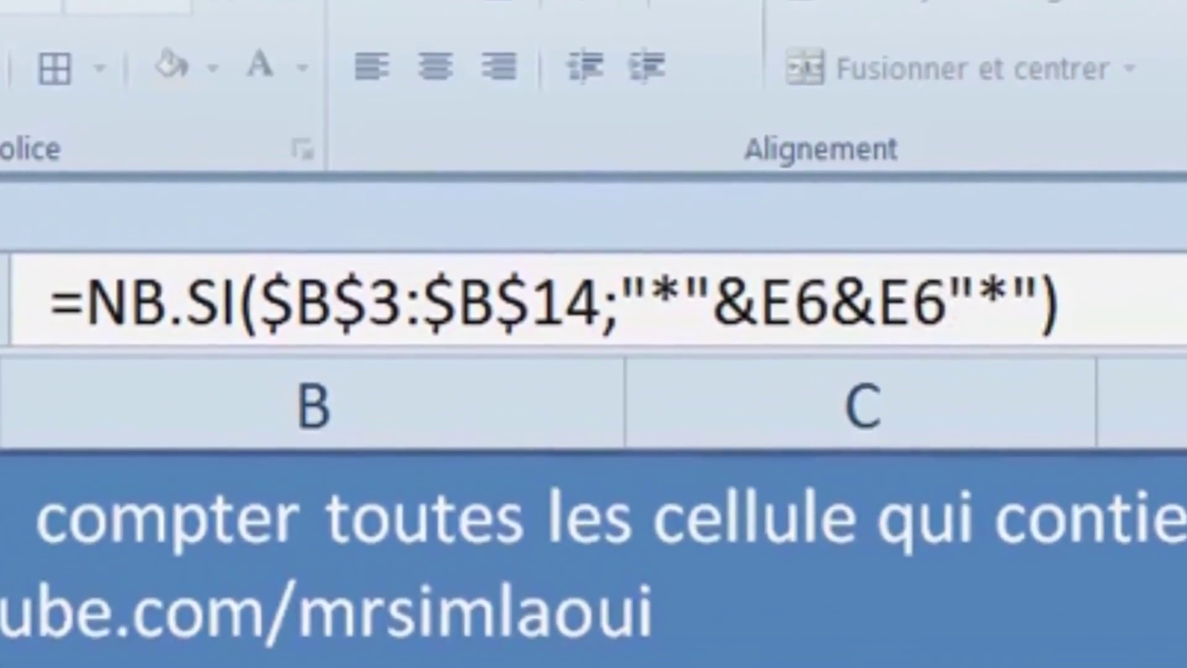
pyautogui.press('BackSpace')
pyautogui.press('BackSpace')
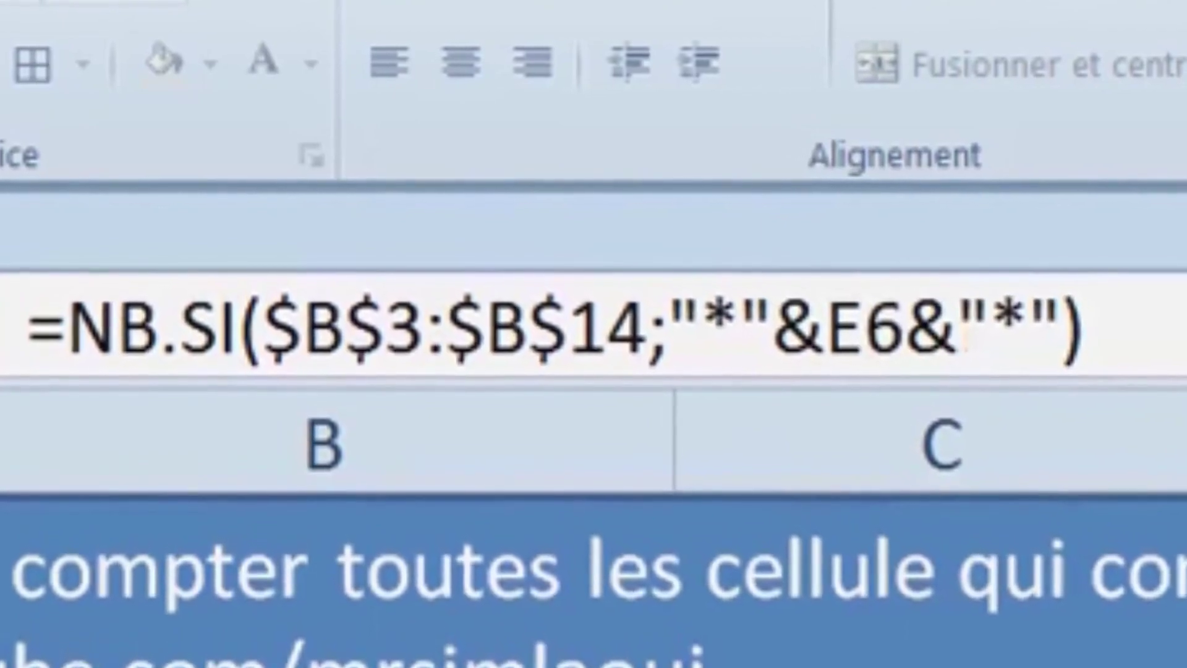
pyautogui.press('BackSpace')
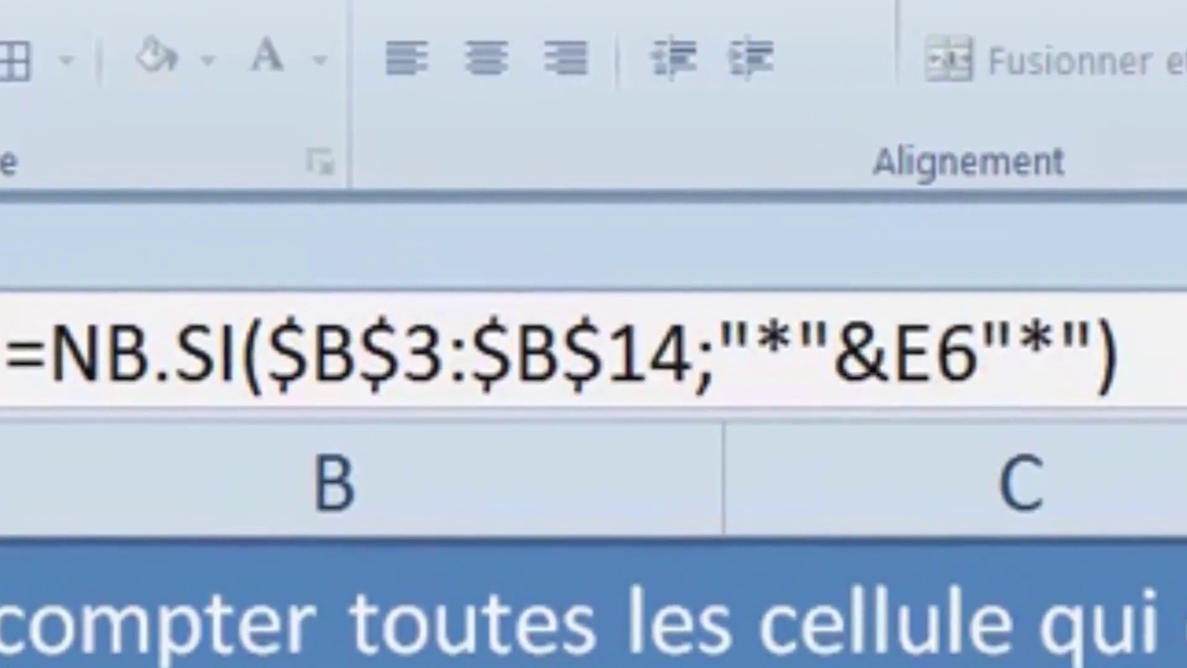
pyautogui.write('&')
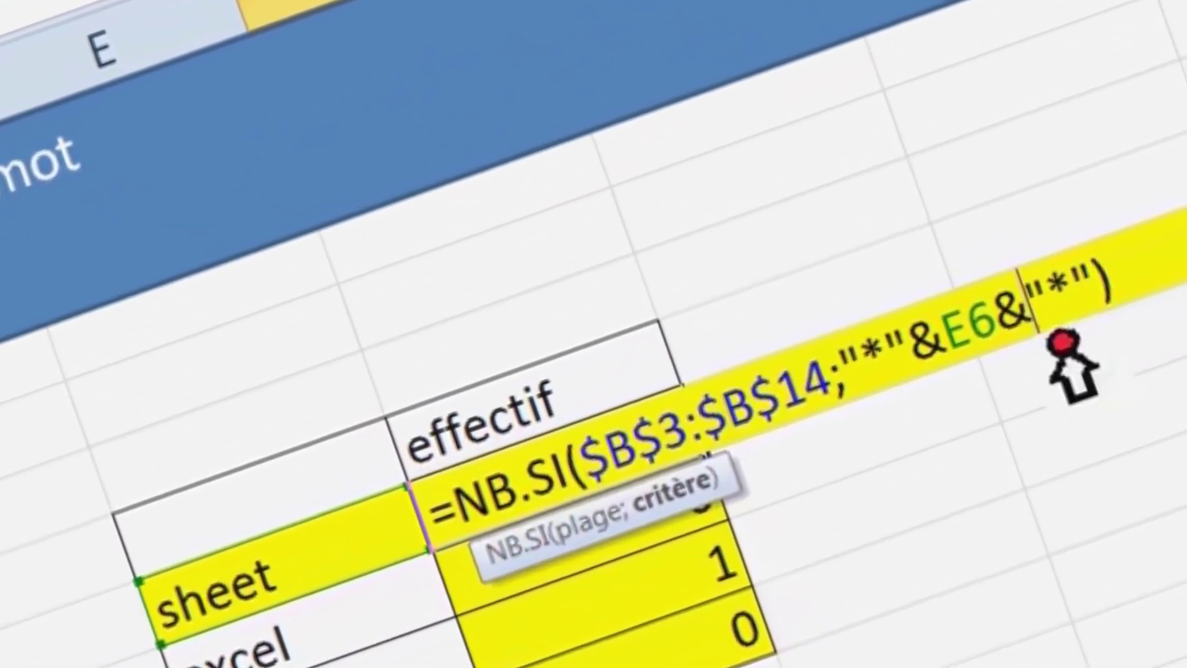
pyautogui.press('Right')
pyautogui.click(260, 582)
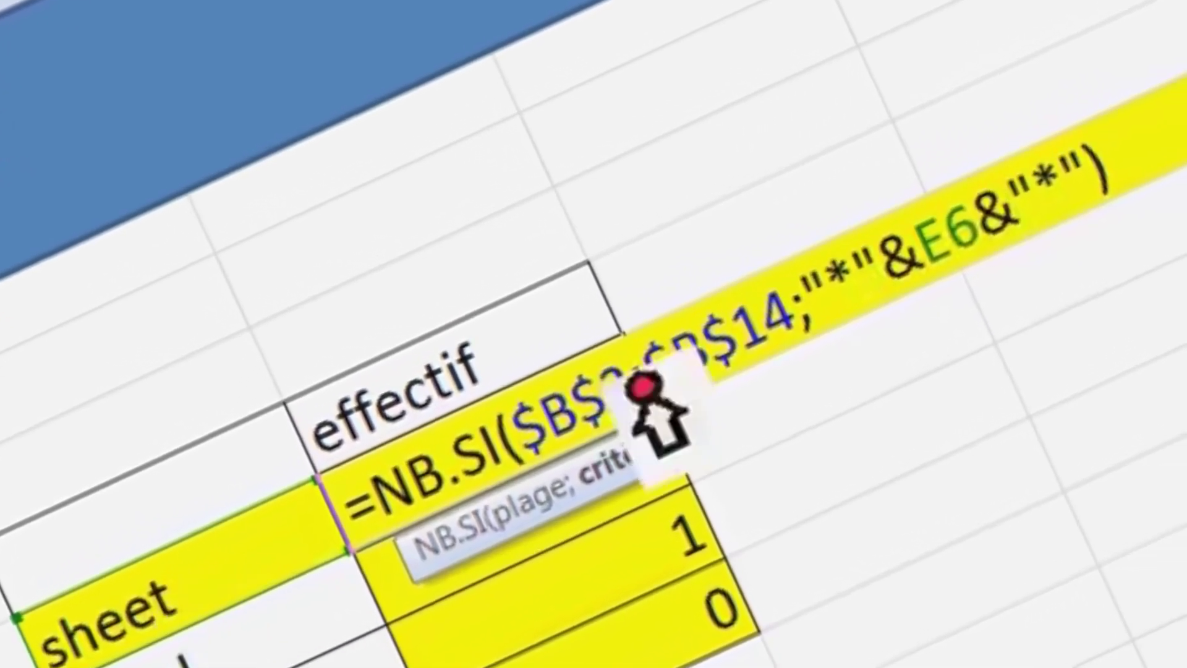
pyautogui.write('&')
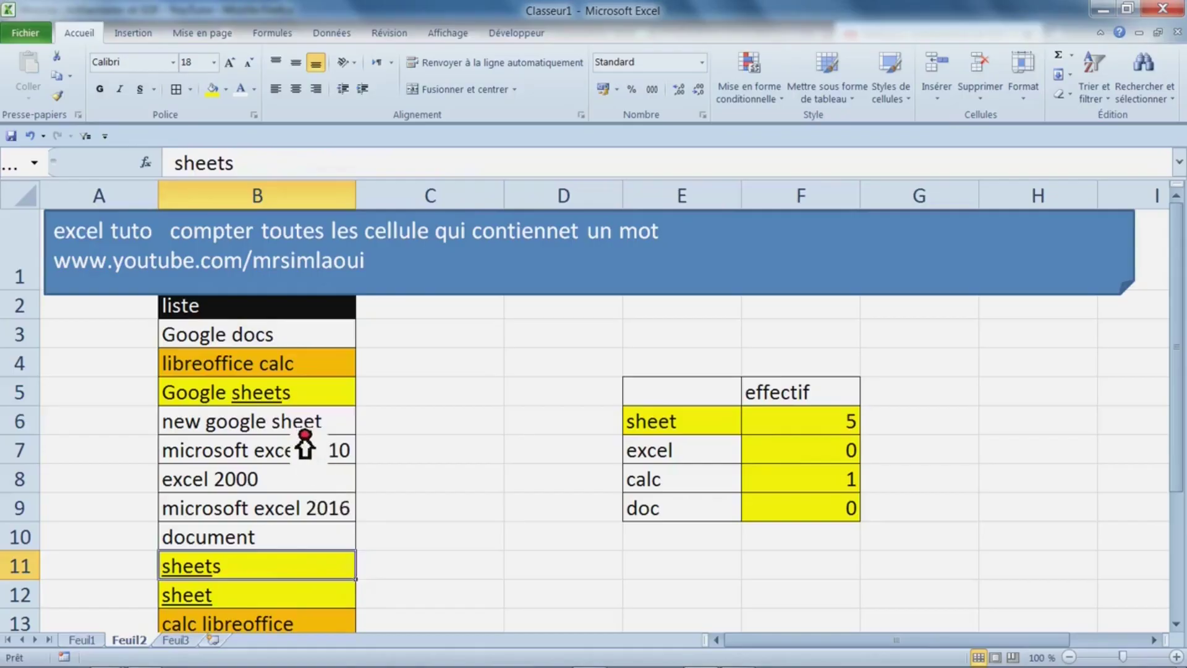
# Step: Shade new google sheet (B6) and Gsheet (B14) yellow like the other sheet entries
pyautogui.click(309, 419)
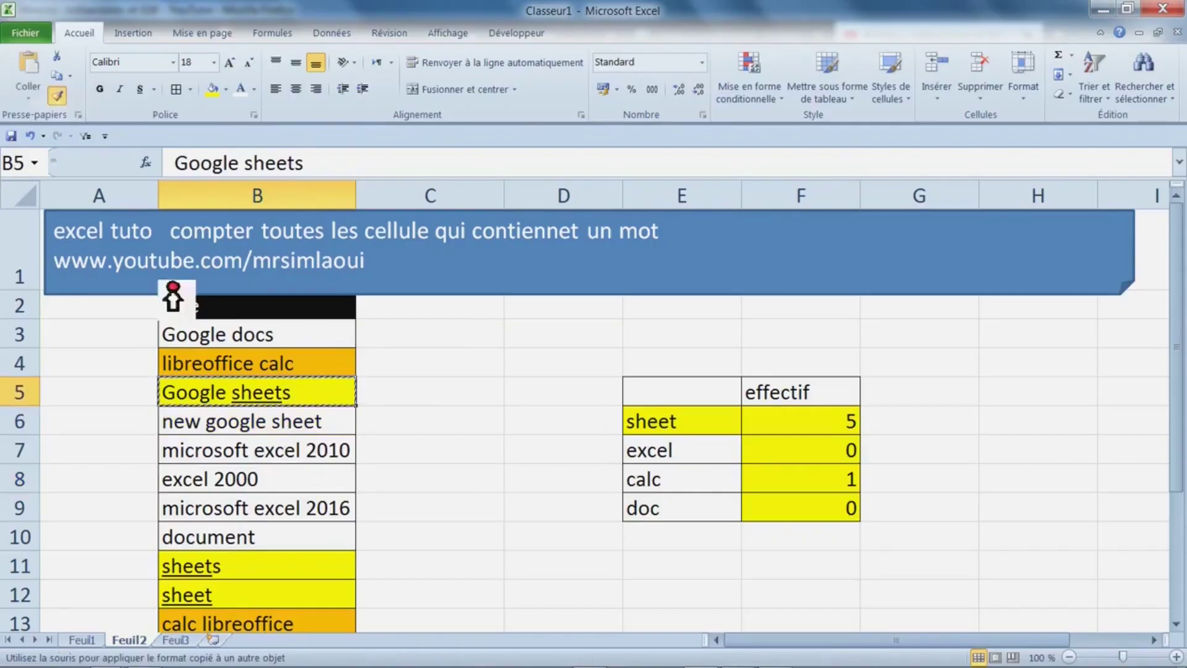
pyautogui.click(314, 427)
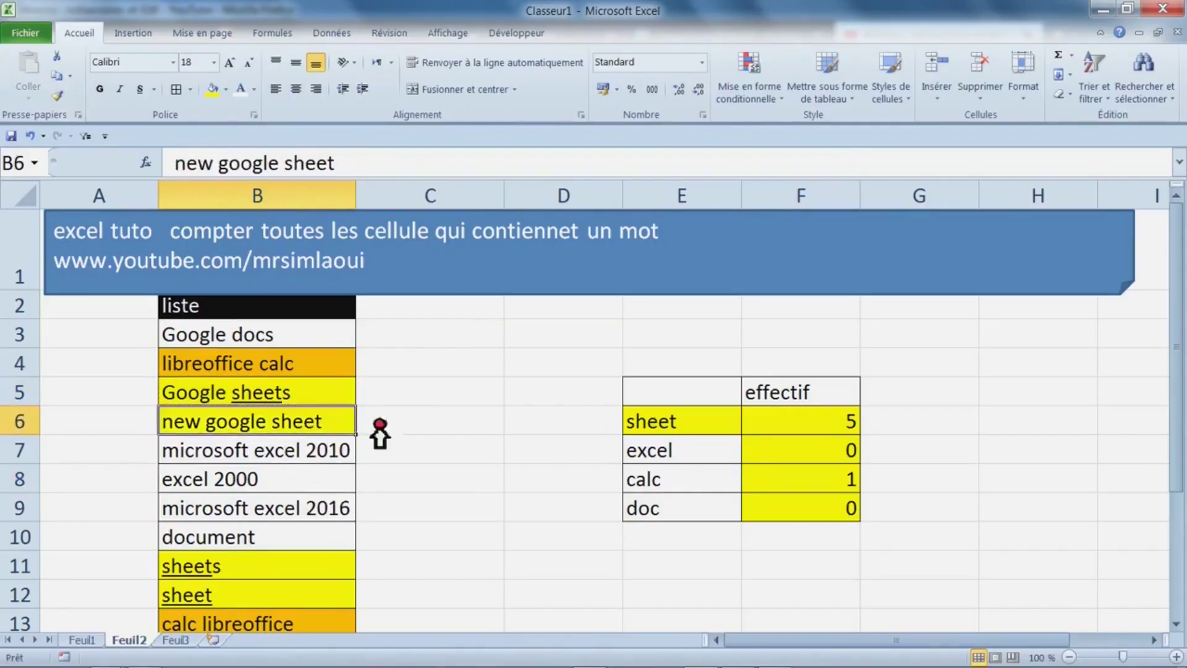
pyautogui.click(495, 391)
pyautogui.click(266, 396)
pyautogui.click(286, 427)
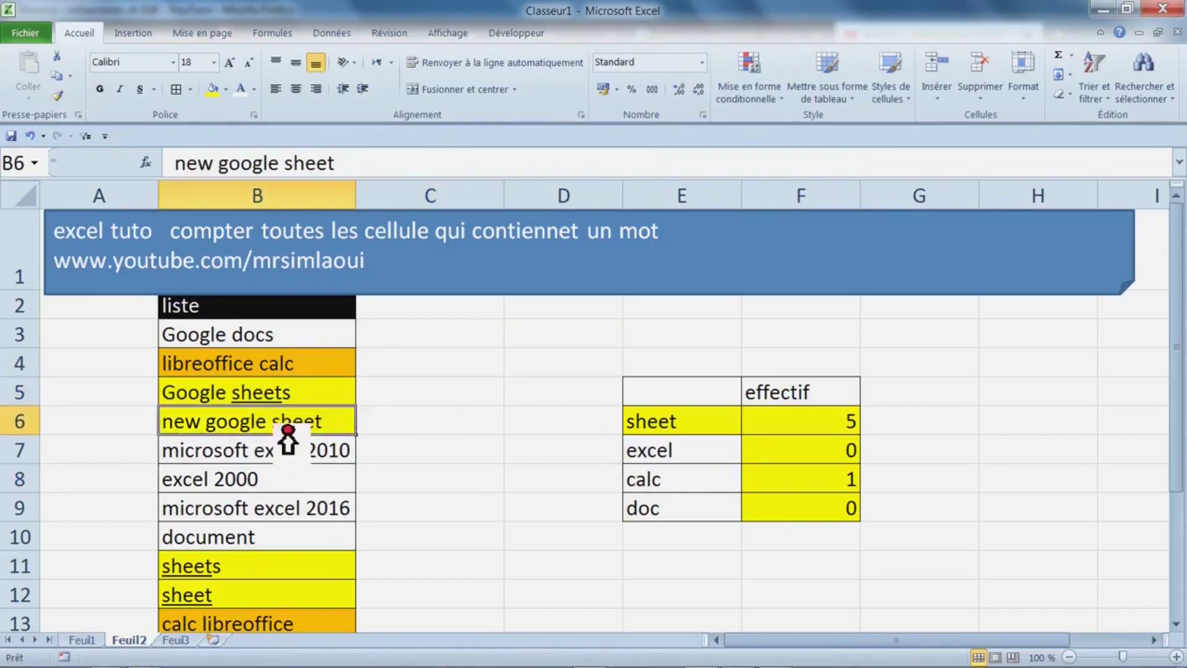
pyautogui.click(266, 577)
pyautogui.click(266, 596)
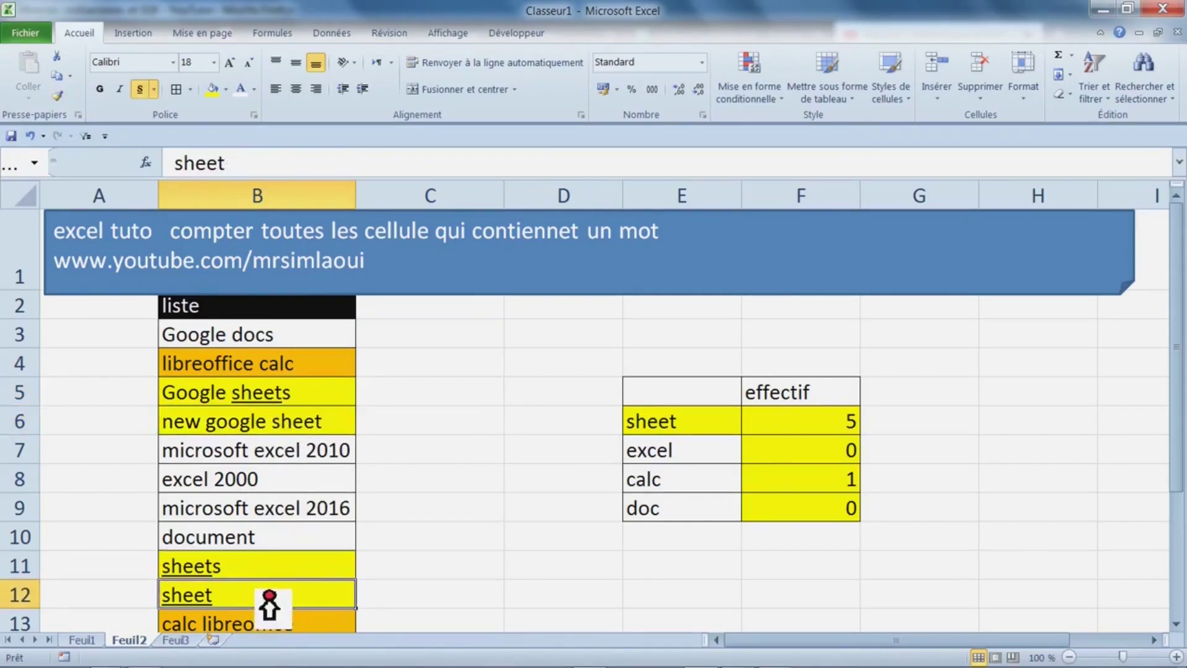
pyautogui.scroll(-1, 461, 474)
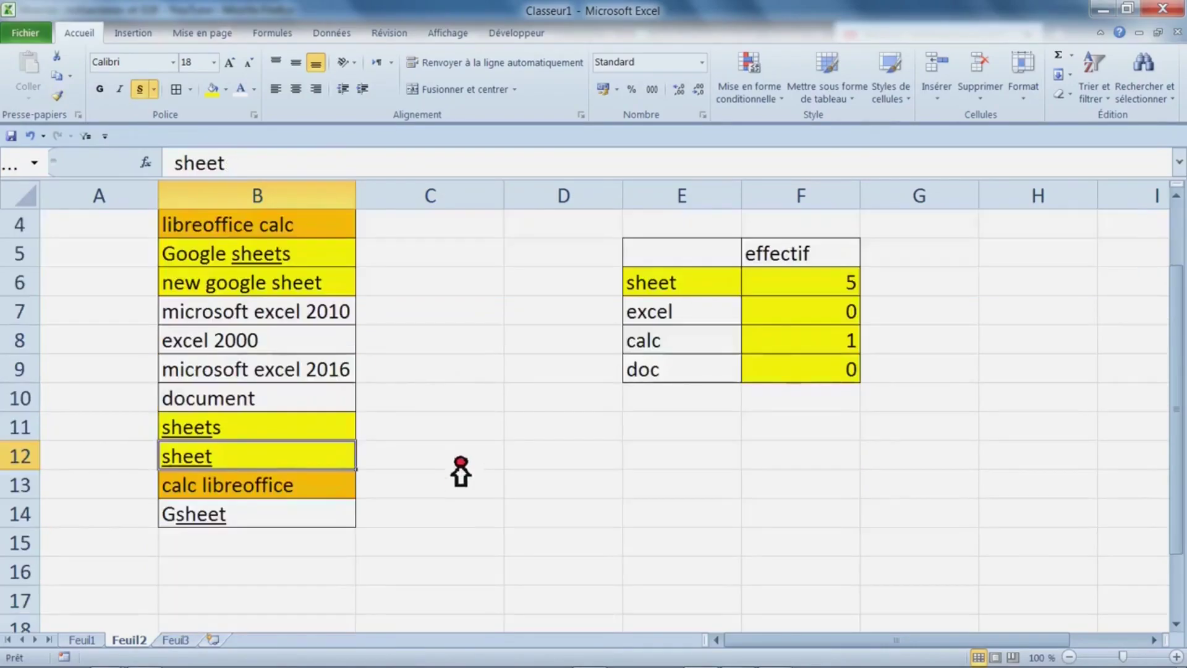
pyautogui.click(279, 519)
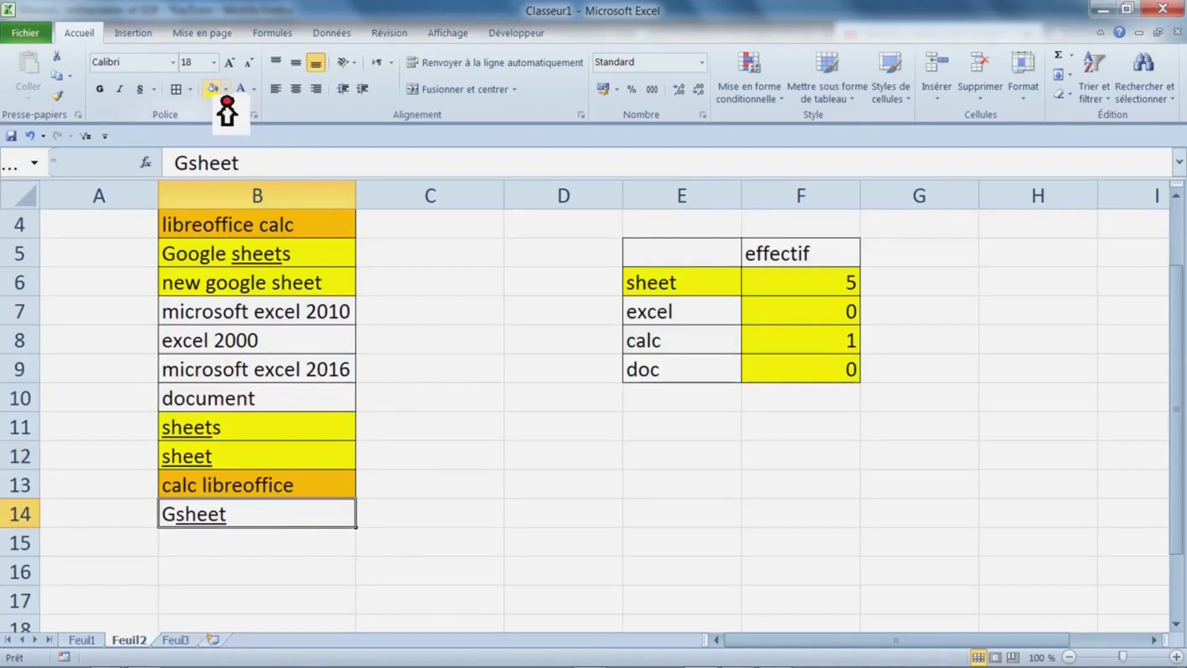
pyautogui.click(215, 90)
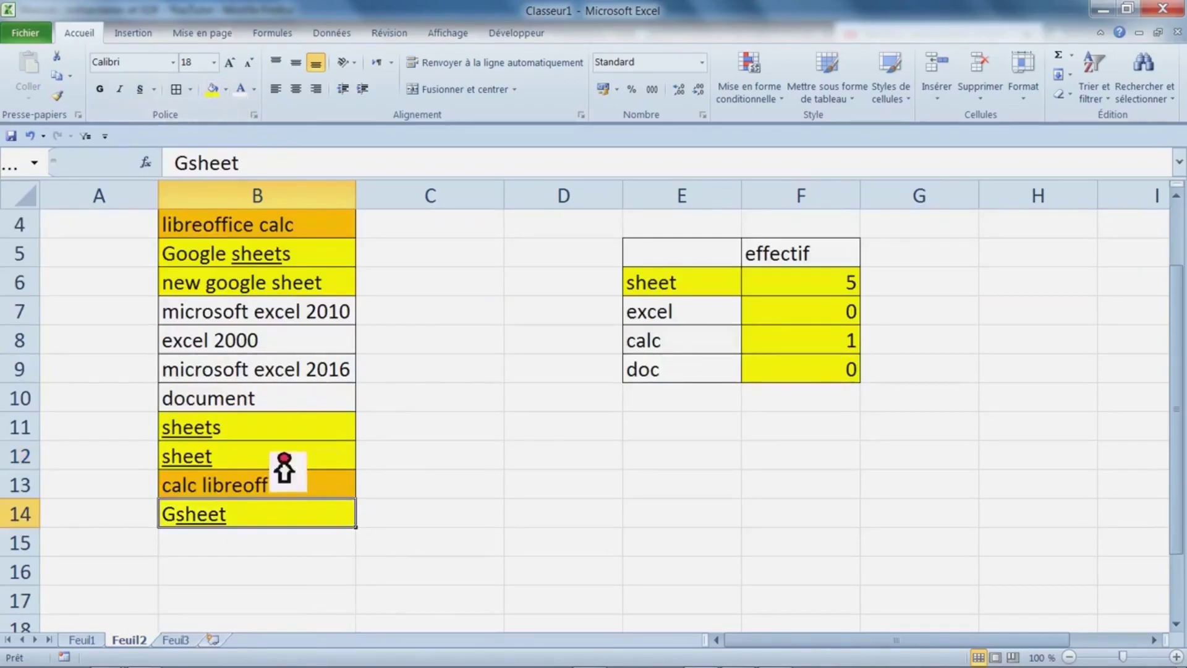
# Step: Review the sheet keyword in E6 and F6's wildcard count of 5
pyautogui.click(291, 402)
pyautogui.click(298, 283)
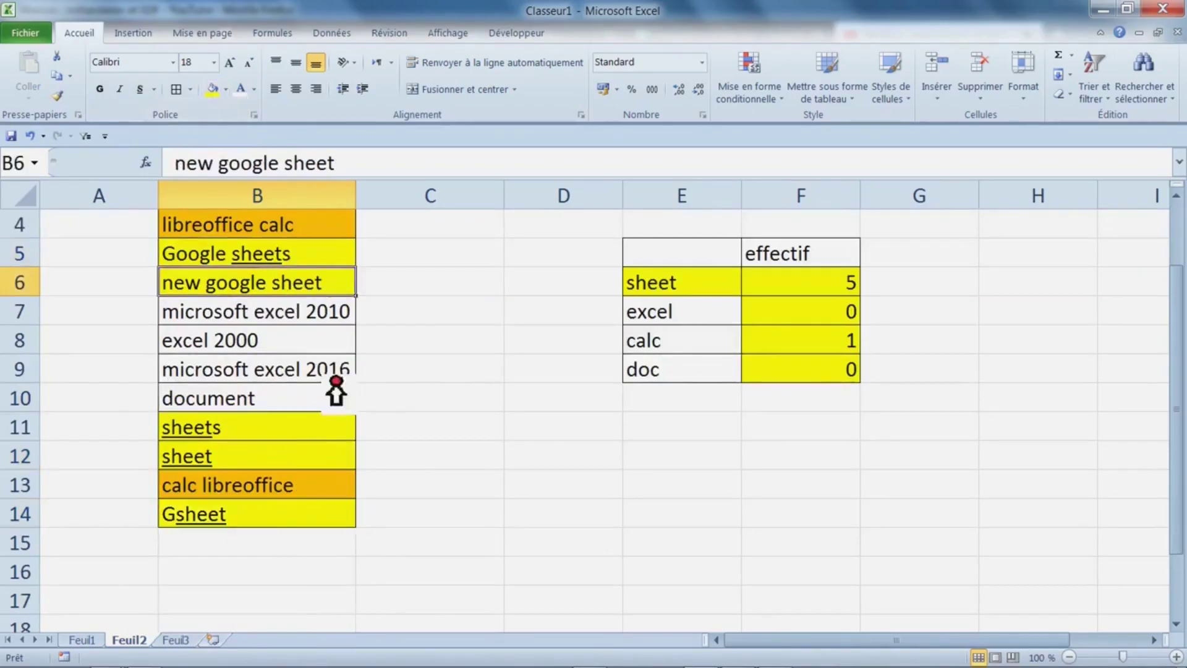
pyautogui.click(673, 288)
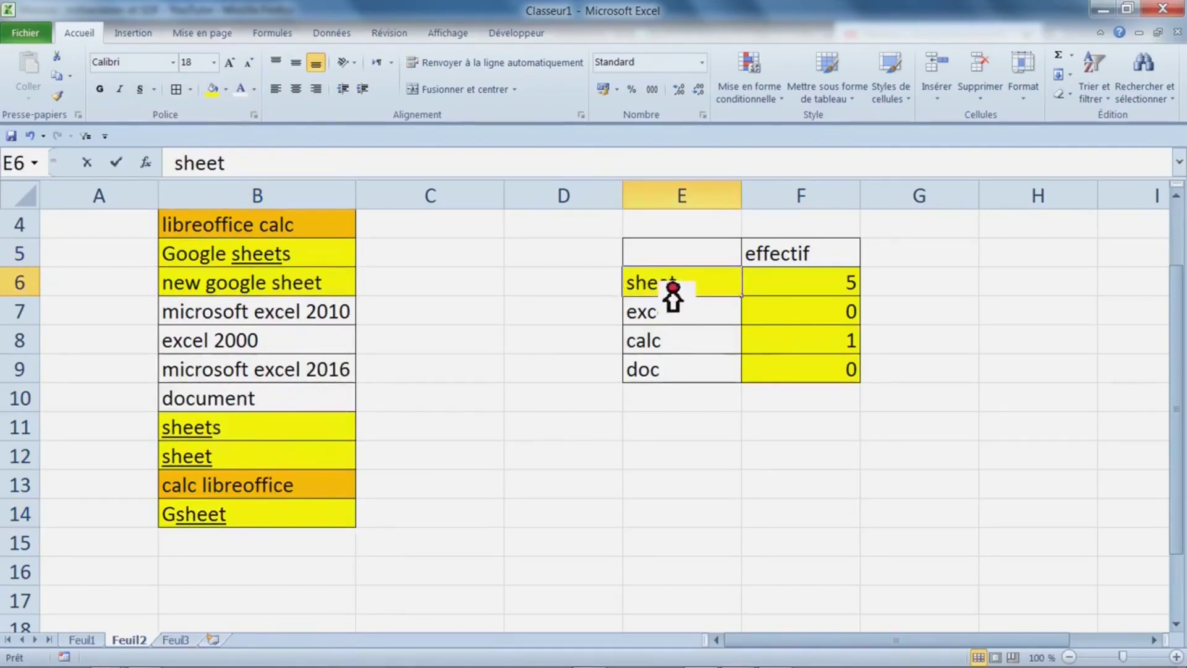
pyautogui.doubleClick(646, 291)
pyautogui.click(578, 290)
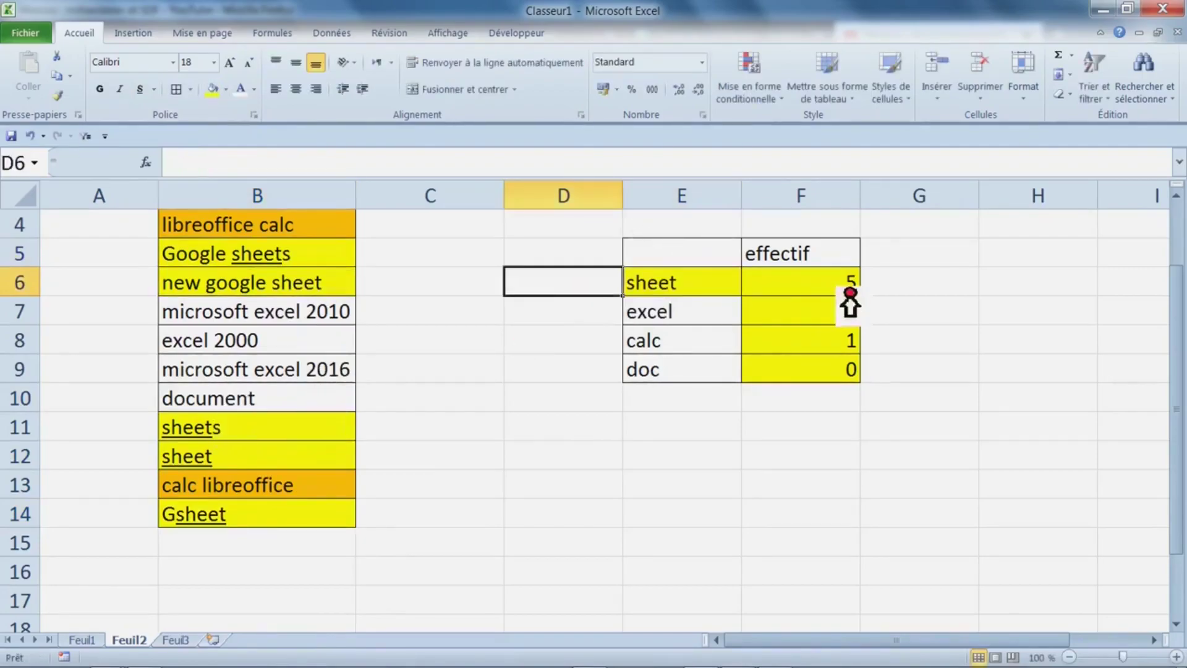
pyautogui.click(850, 292)
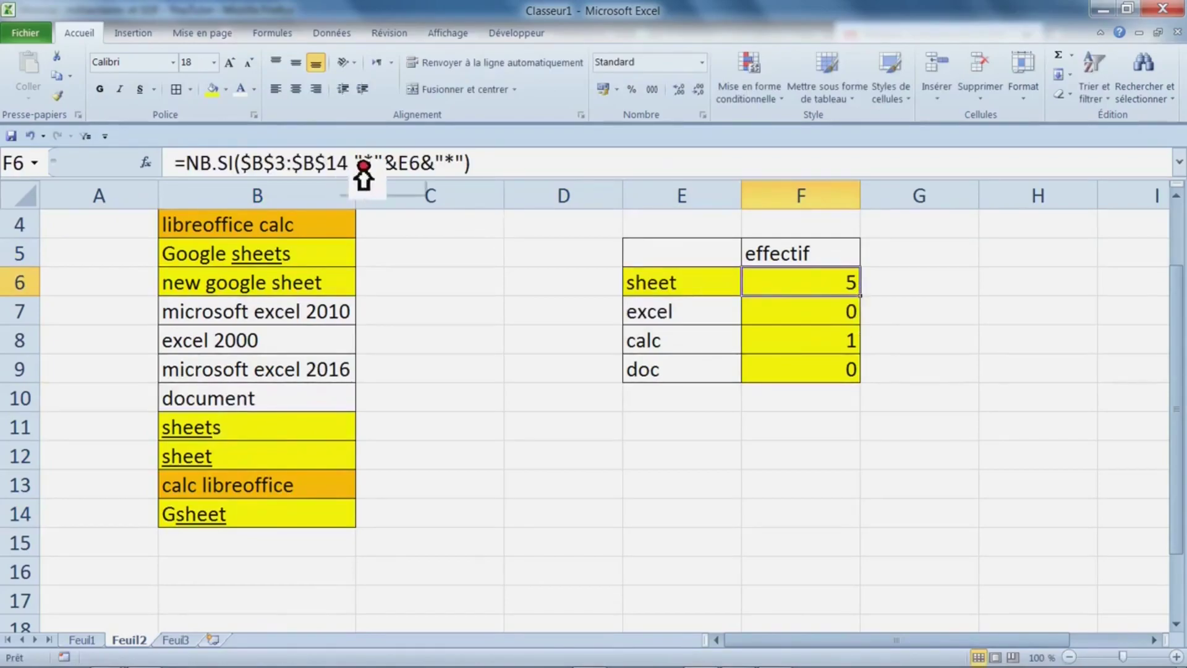
# Step: Confirm F6's two-sided wildcard formula and copy it to F7:F9, giving 3, 2 and 2
pyautogui.moveTo(350, 163)
pyautogui.mouseDown()
pyautogui.moveTo(252, 164)
pyautogui.moveTo(259, 178)
pyautogui.mouseUp()
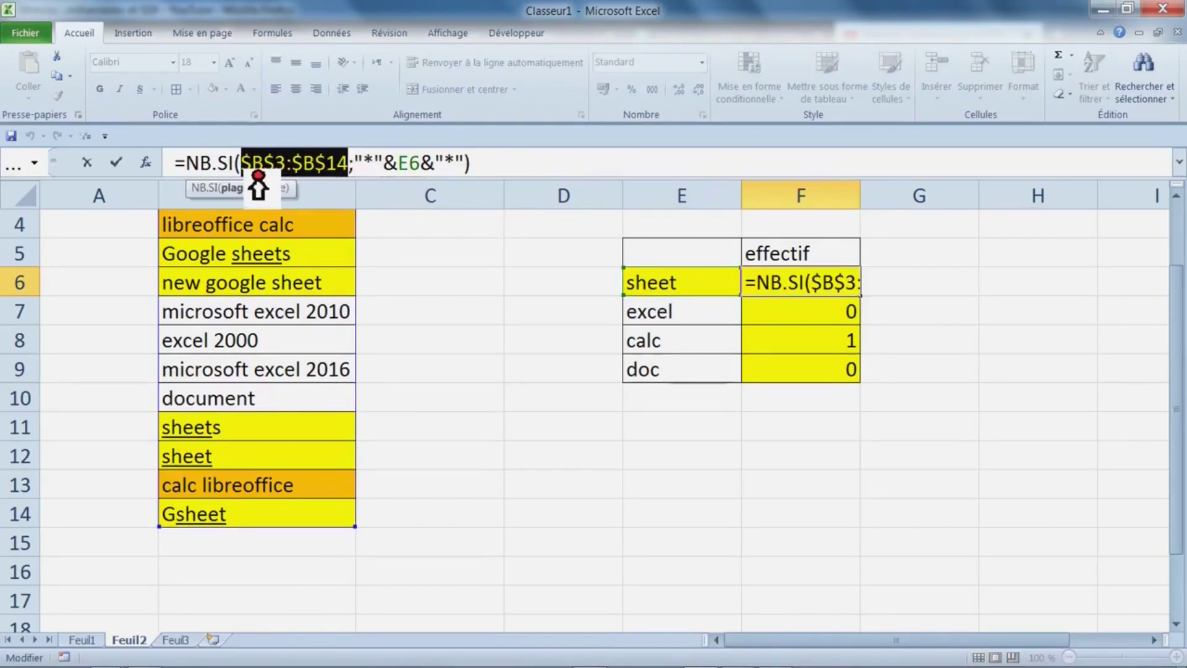
pyautogui.press('Escape')
pyautogui.press('Escape')
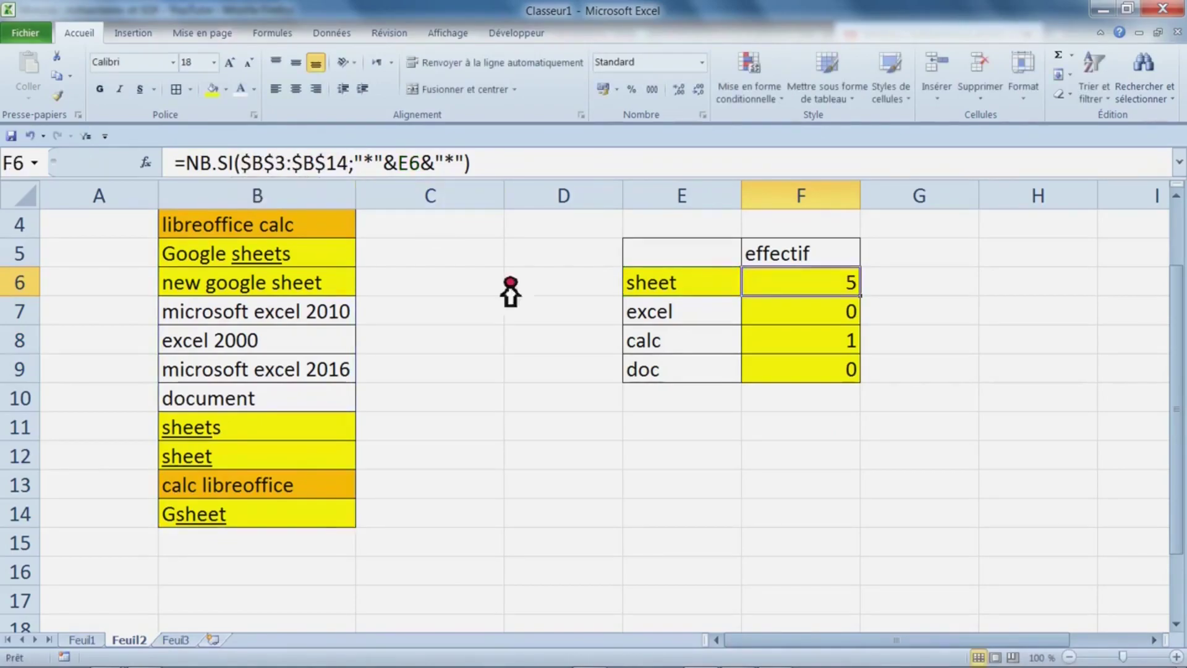
pyautogui.click(807, 460)
# Step: Copy the count formula from F6 down to F9
pyautogui.click(828, 284)
pyautogui.doubleClick(860, 296)
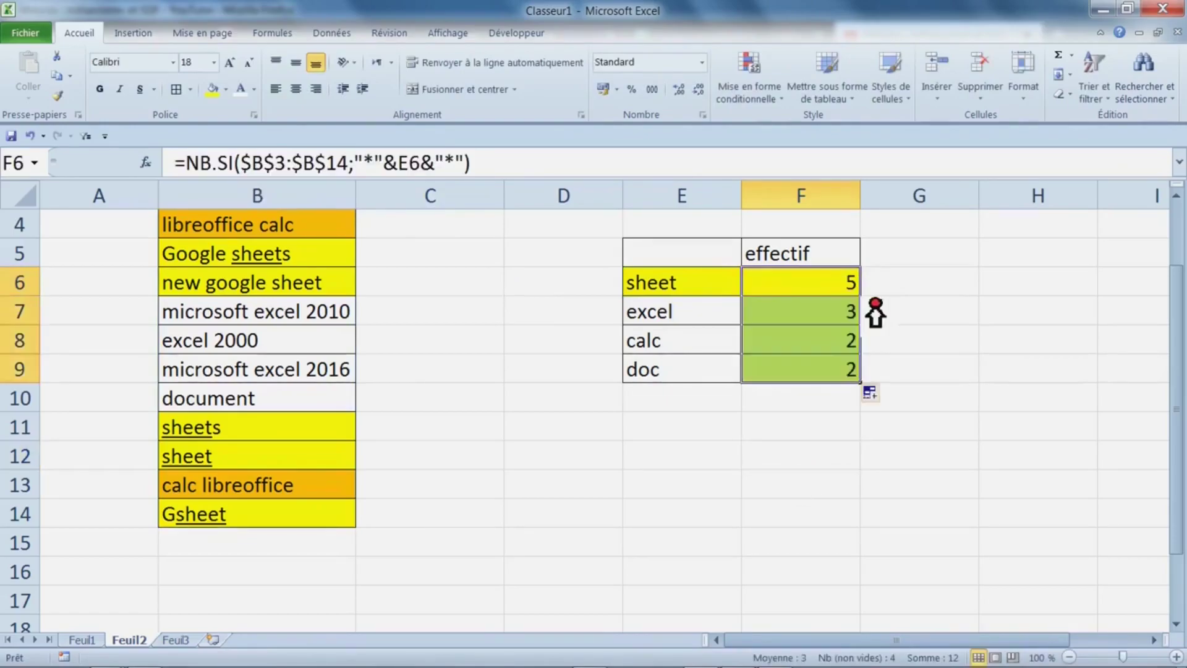
pyautogui.scroll(1, 666, 512)
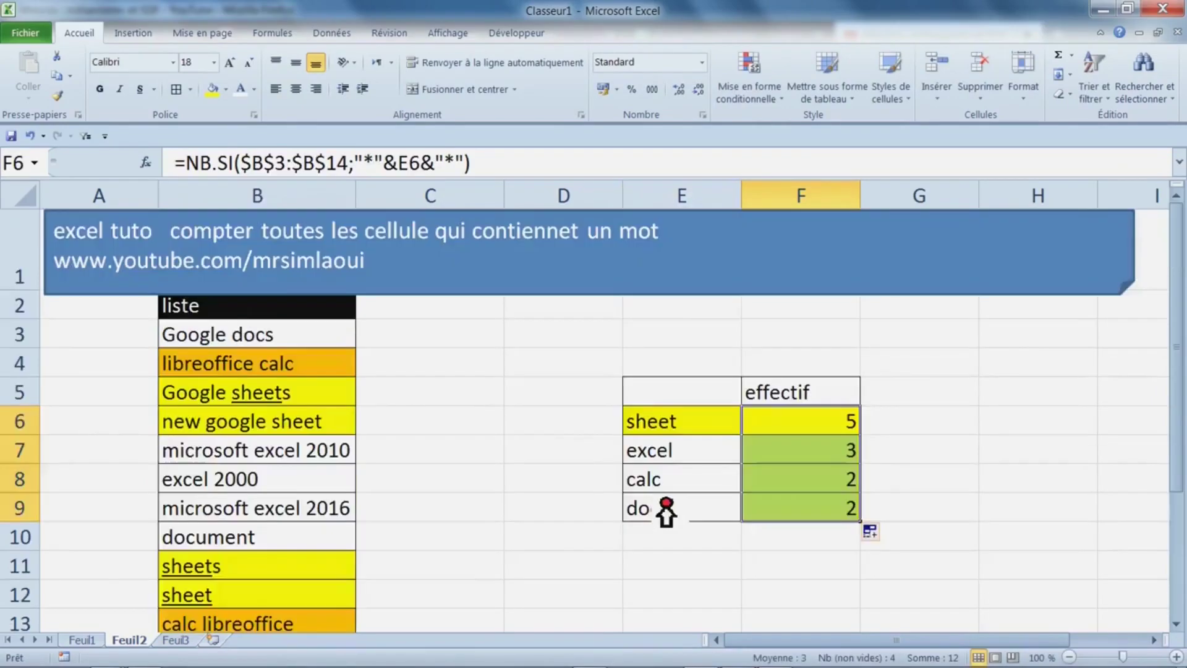
# Step: Change B7 to 'microsoft aixcel 2010' so the excel count in F7 drops to 2
pyautogui.click(304, 460)
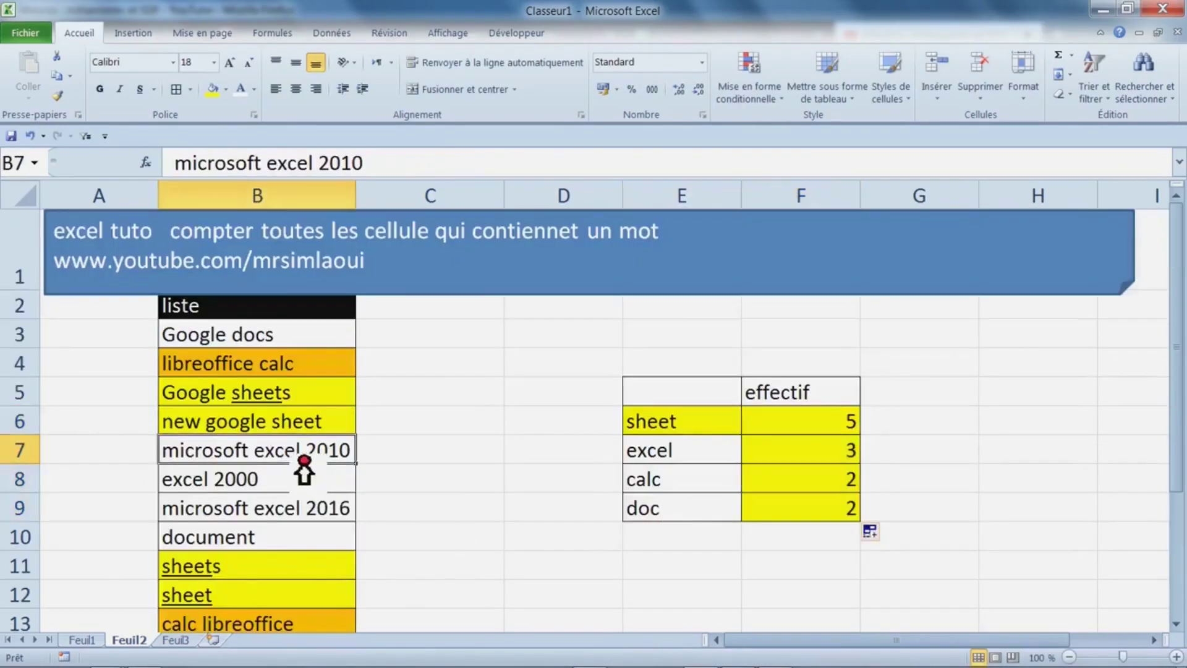
pyautogui.doubleClick(270, 459)
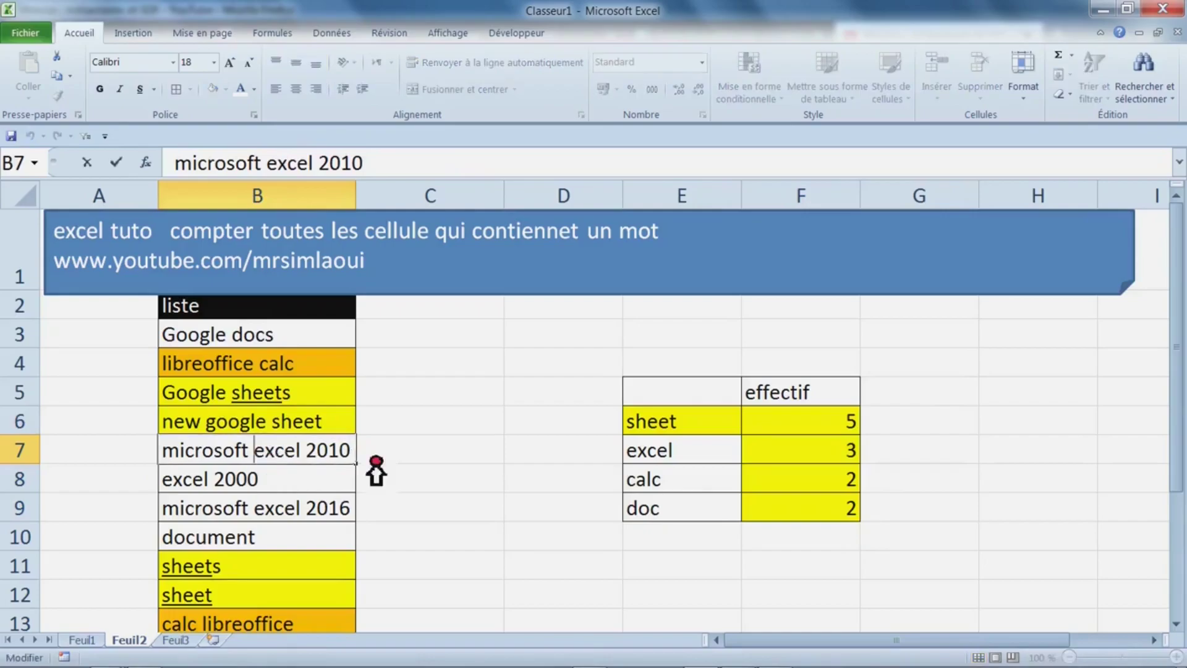
pyautogui.write('a')
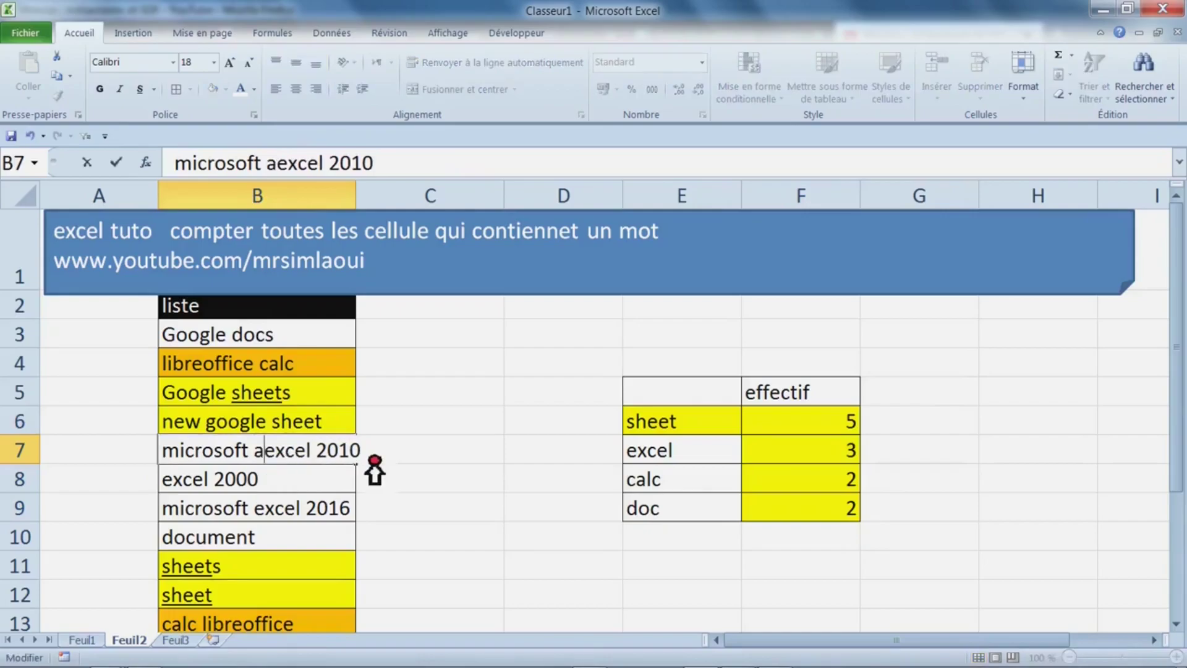
pyautogui.write('i')
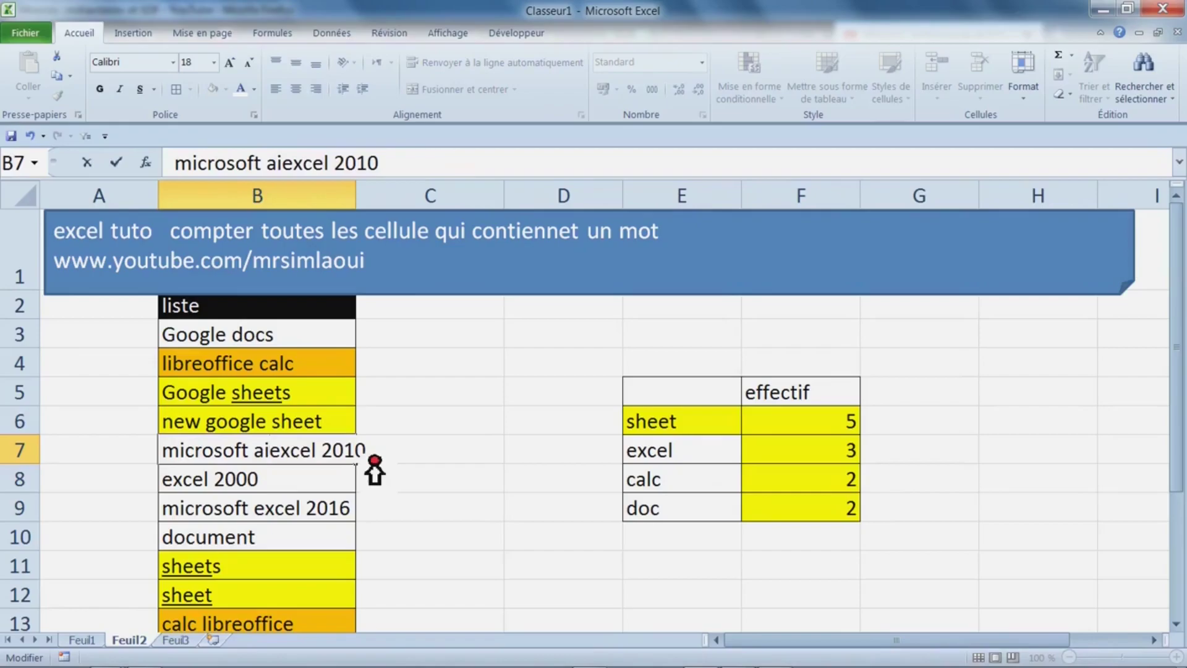
pyautogui.press('Delete')
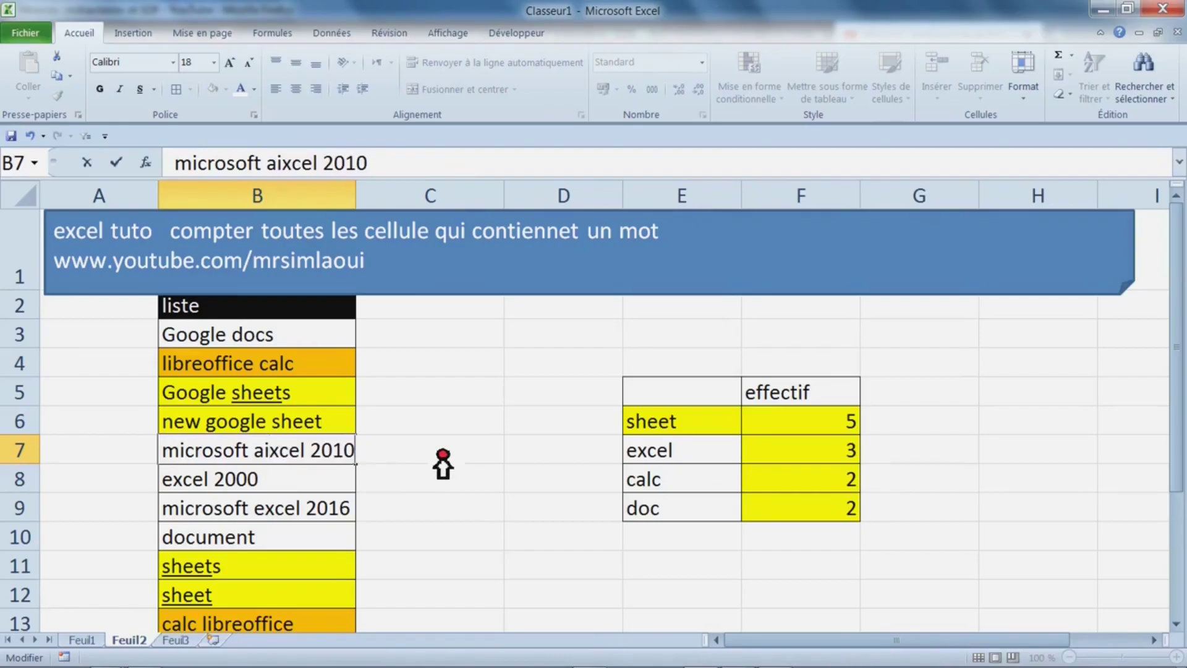
pyautogui.click(433, 374)
# Step: Restore B7 to 'microsoft excel 2010' and change B8 from 'excel 2000' to 'excel 2016'
pyautogui.click(800, 450)
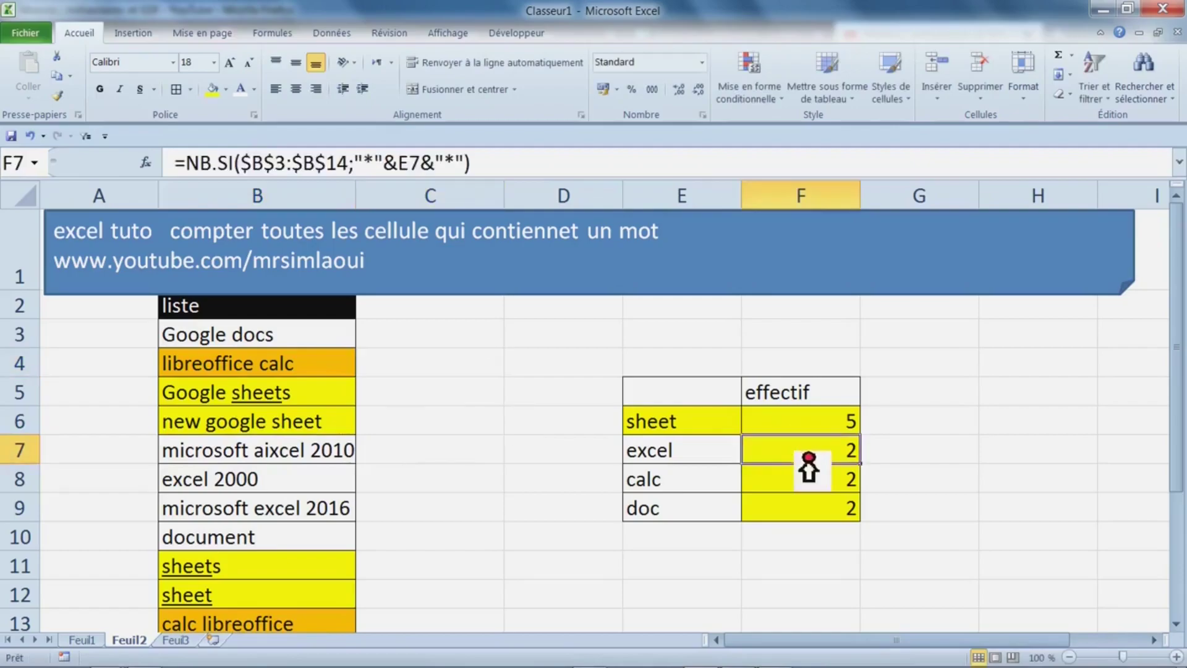
pyautogui.doubleClick(301, 459)
pyautogui.doubleClick(290, 456)
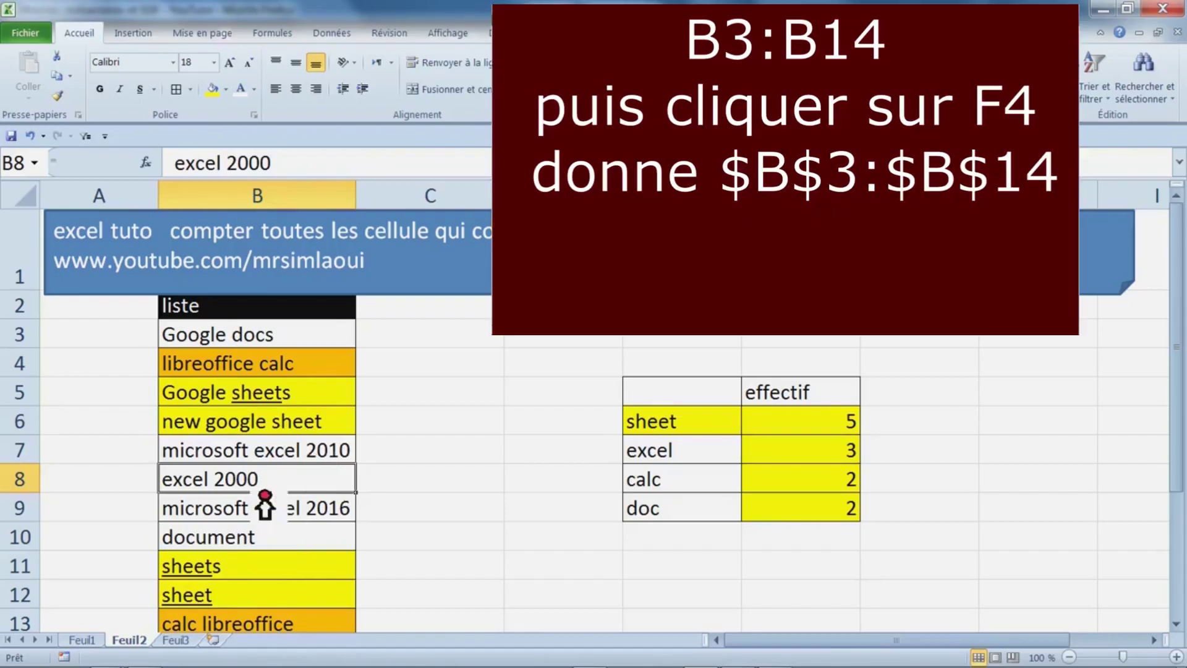
pyautogui.doubleClick(252, 483)
pyautogui.moveTo(252, 482); pyautogui.dragTo(305, 486)
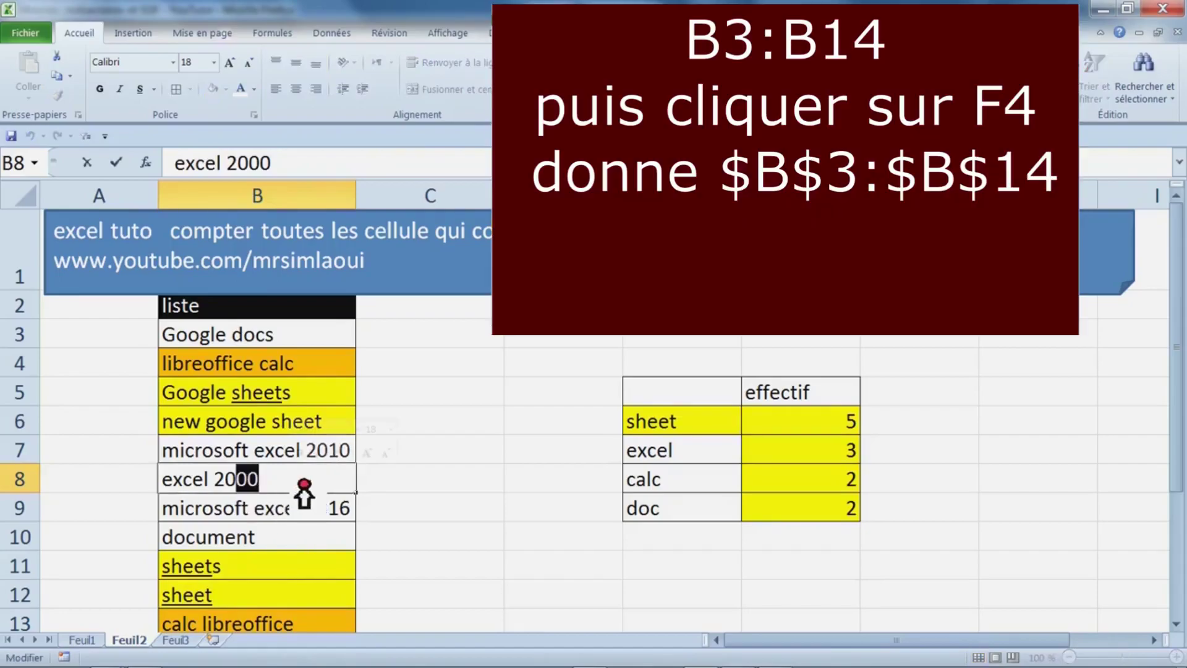
pyautogui.write('16')
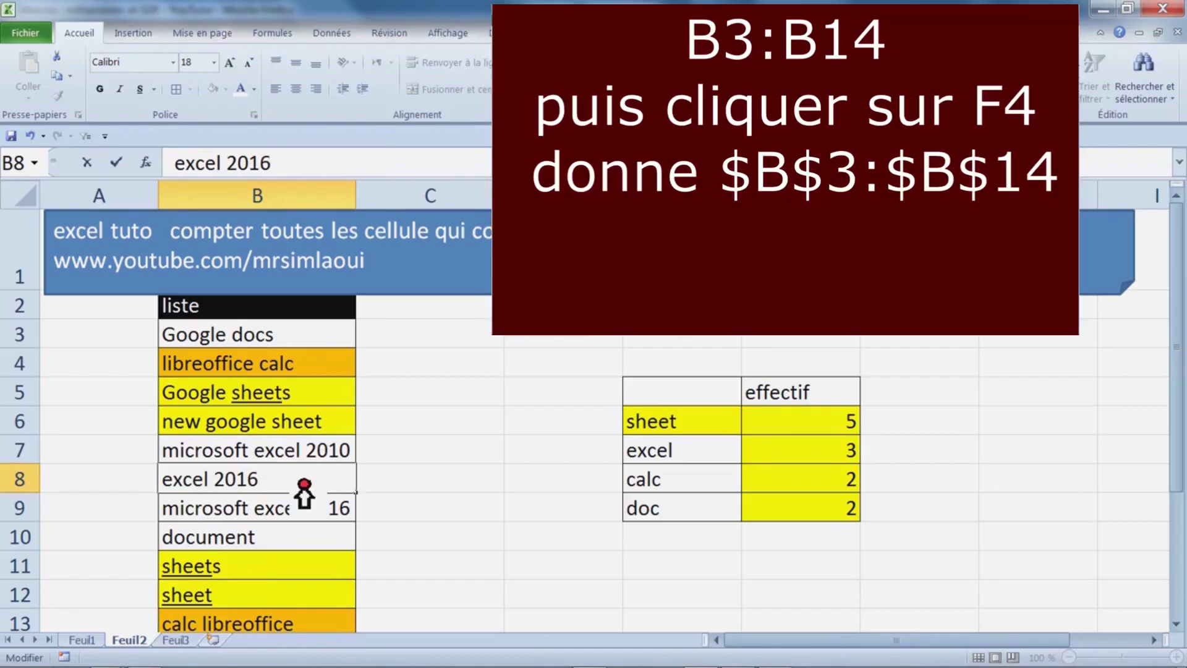
pyautogui.press('Return')
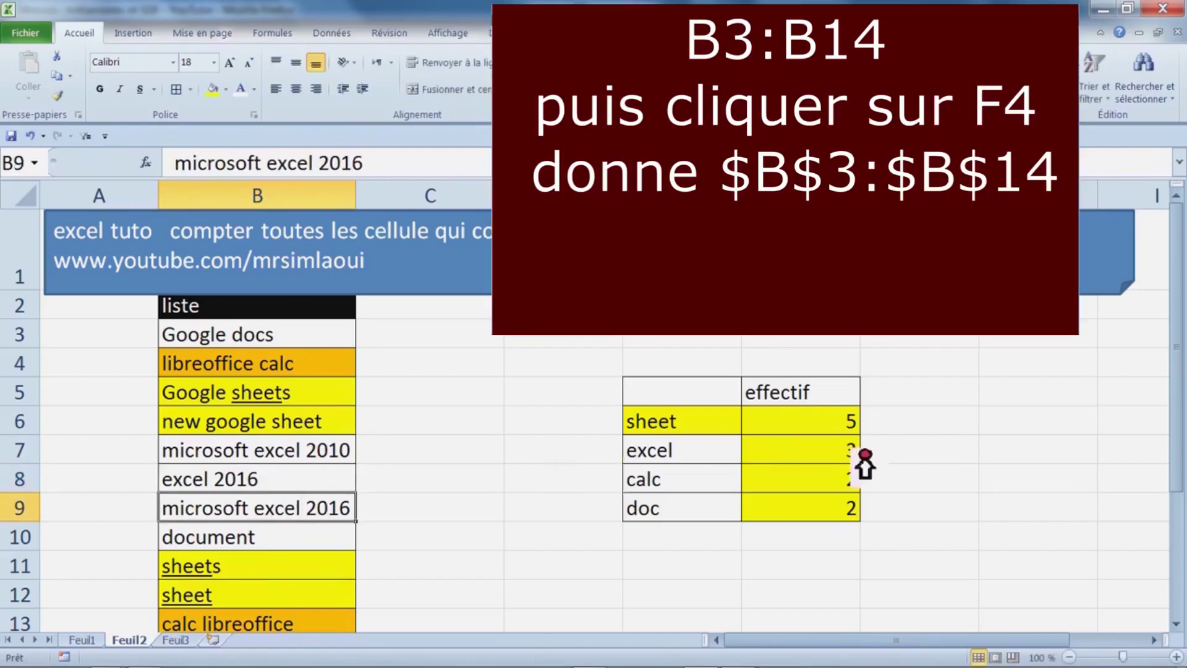
# Step: Copy F7's count formula and paste it after an apostrophe in E3 as text
pyautogui.click(817, 461)
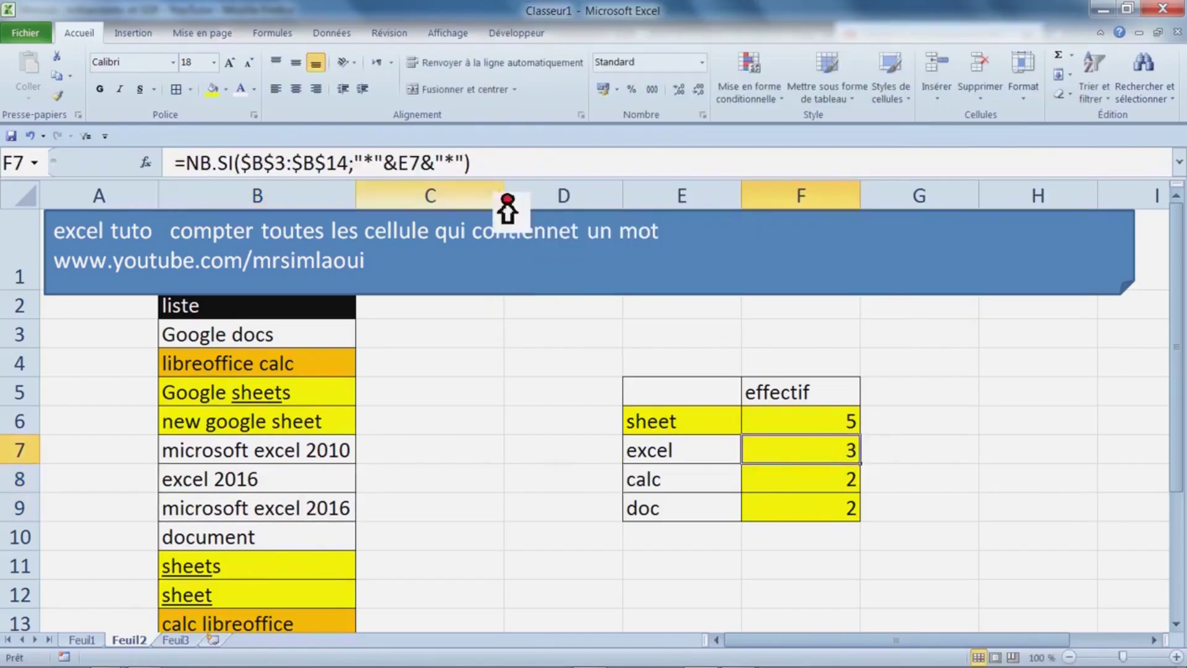
pyautogui.moveTo(470, 163); pyautogui.dragTo(186, 164)
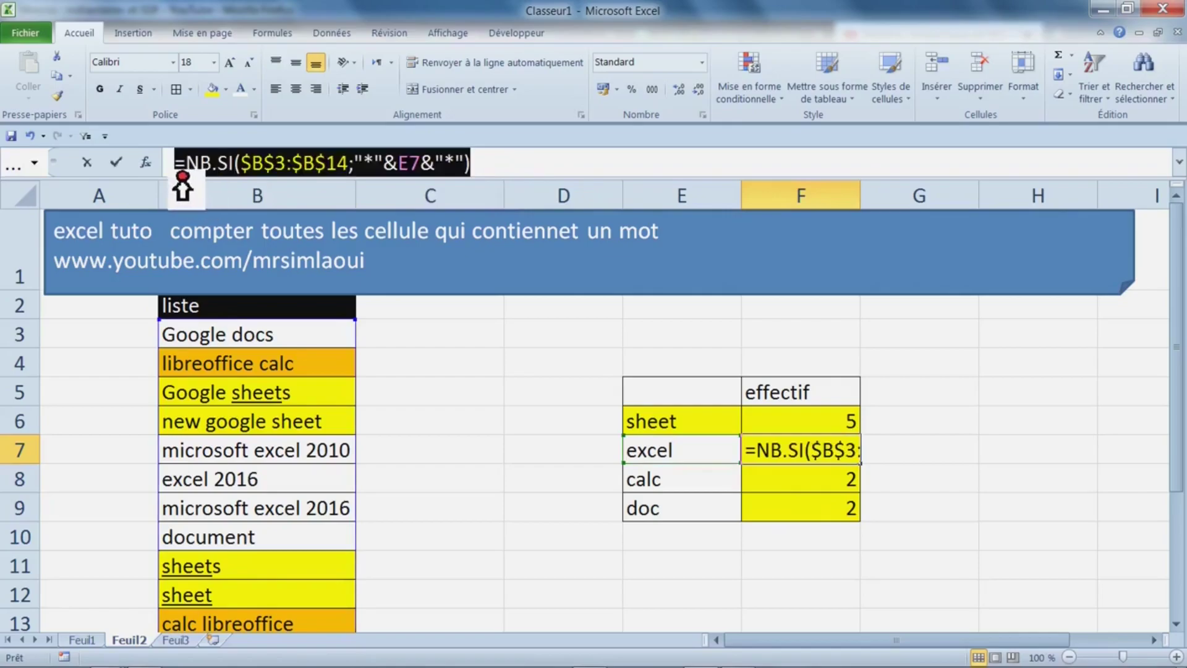
pyautogui.hotkey('ctrl', 'c')
pyautogui.press('Escape')
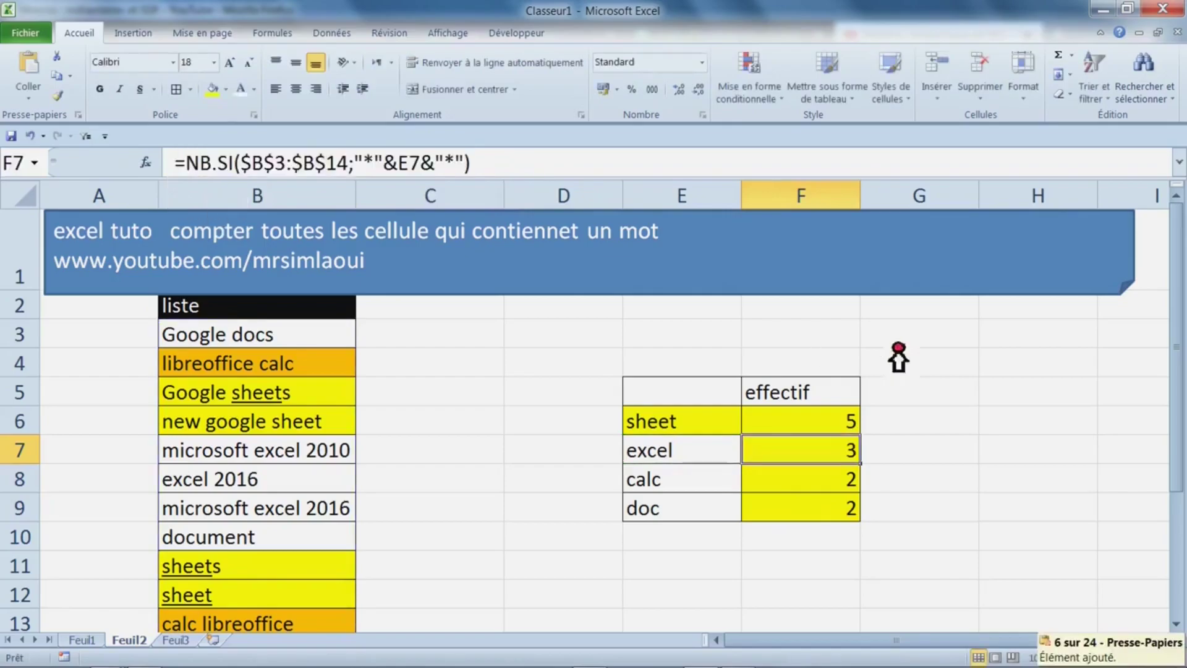
pyautogui.click(725, 345)
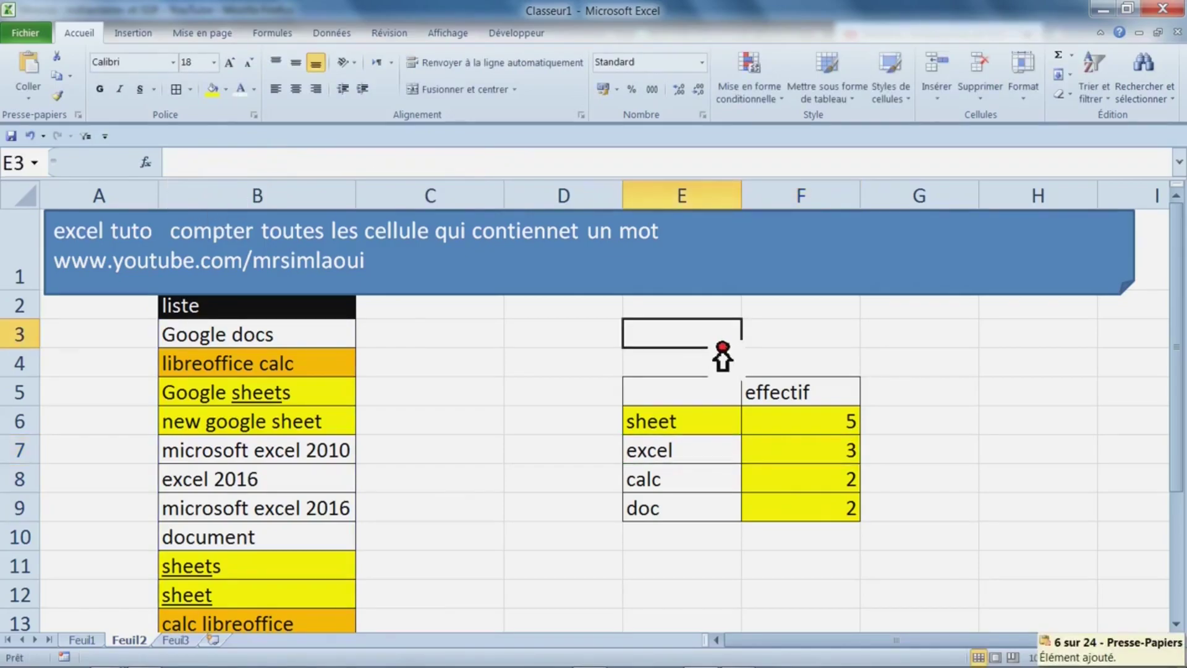
pyautogui.write("'")
pyautogui.hotkey('ctrl', 'v')
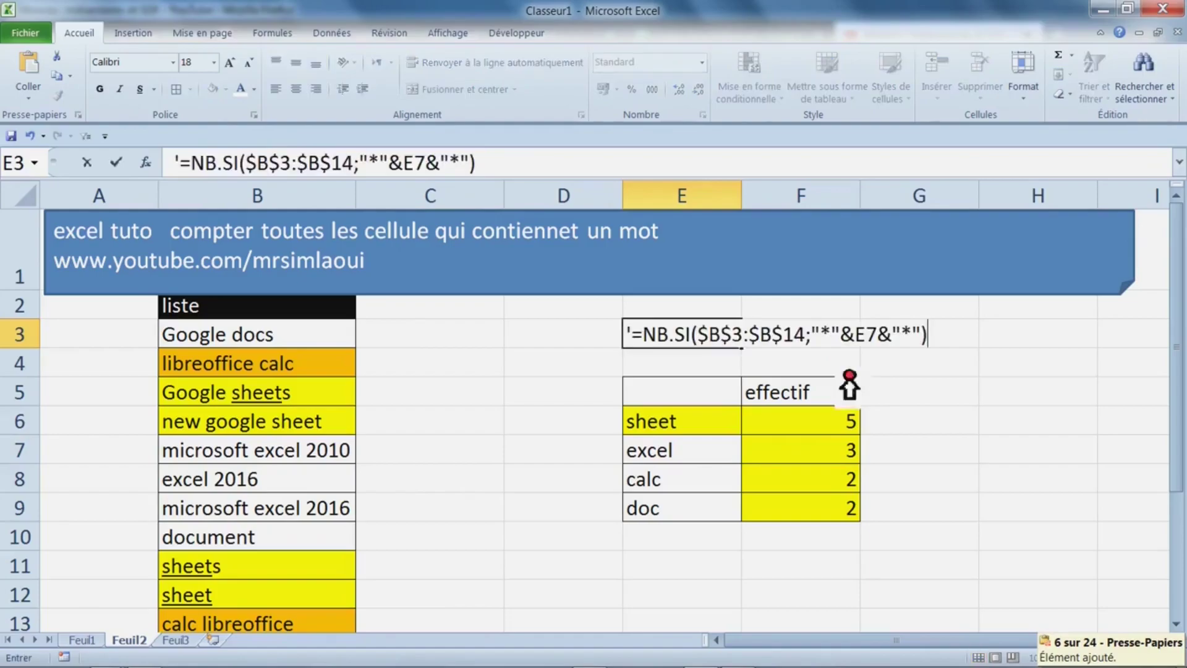
pyautogui.click(997, 371)
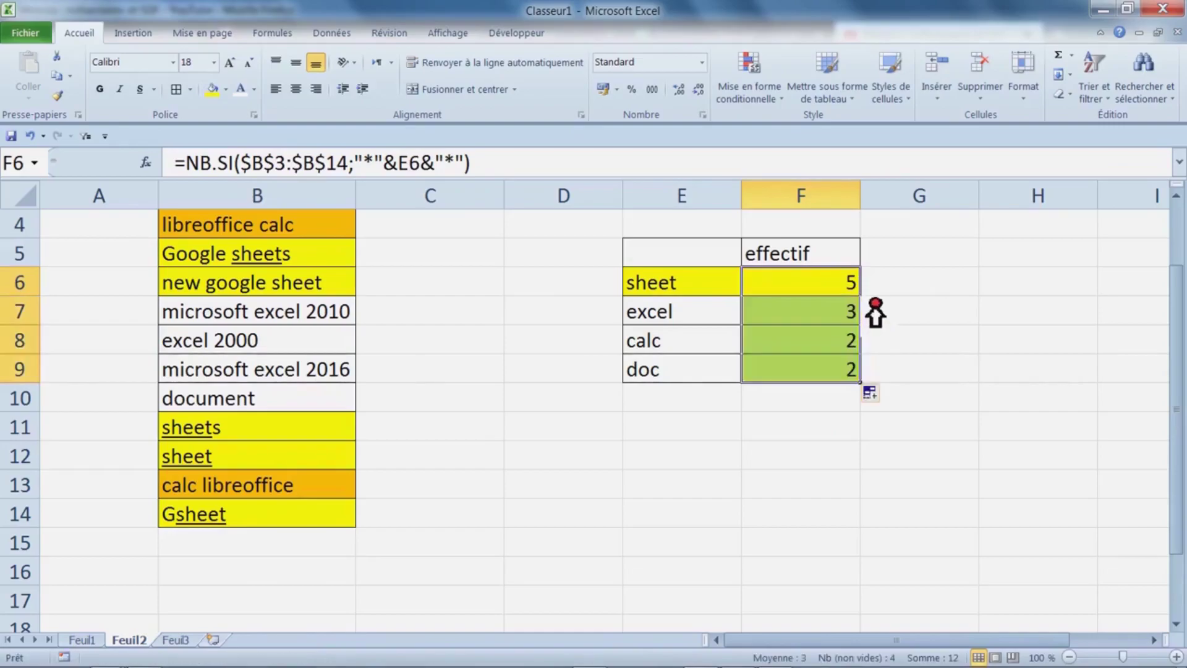
# Step: Highlight the counted list range in column B and review the excel, calc and doc keyword cells
pyautogui.click(283, 337)
pyautogui.click(321, 392)
pyautogui.click(302, 454)
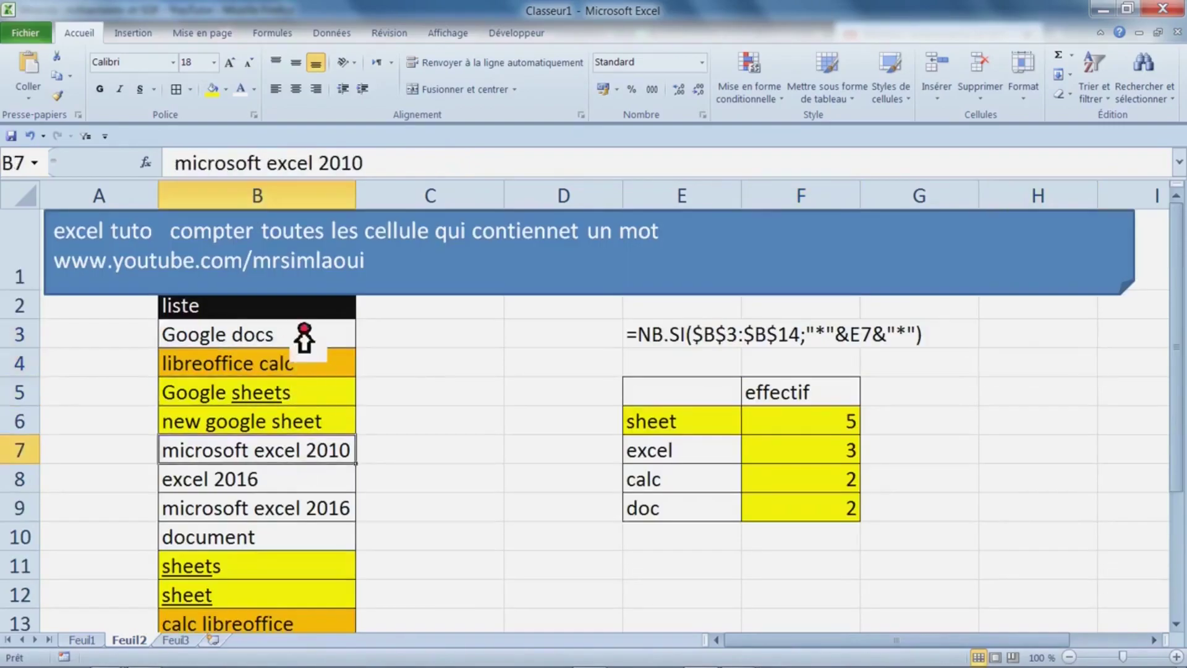
pyautogui.moveTo(303, 337); pyautogui.dragTo(290, 625)
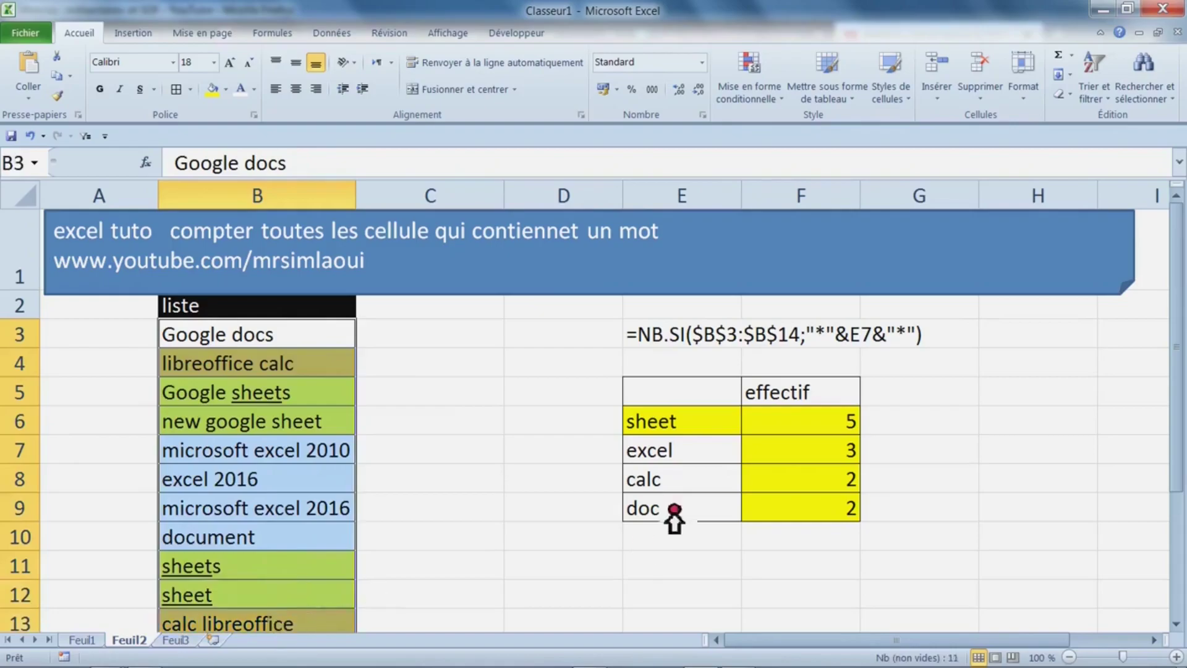
pyautogui.click(704, 461)
pyautogui.doubleClick(708, 461)
pyautogui.click(708, 491)
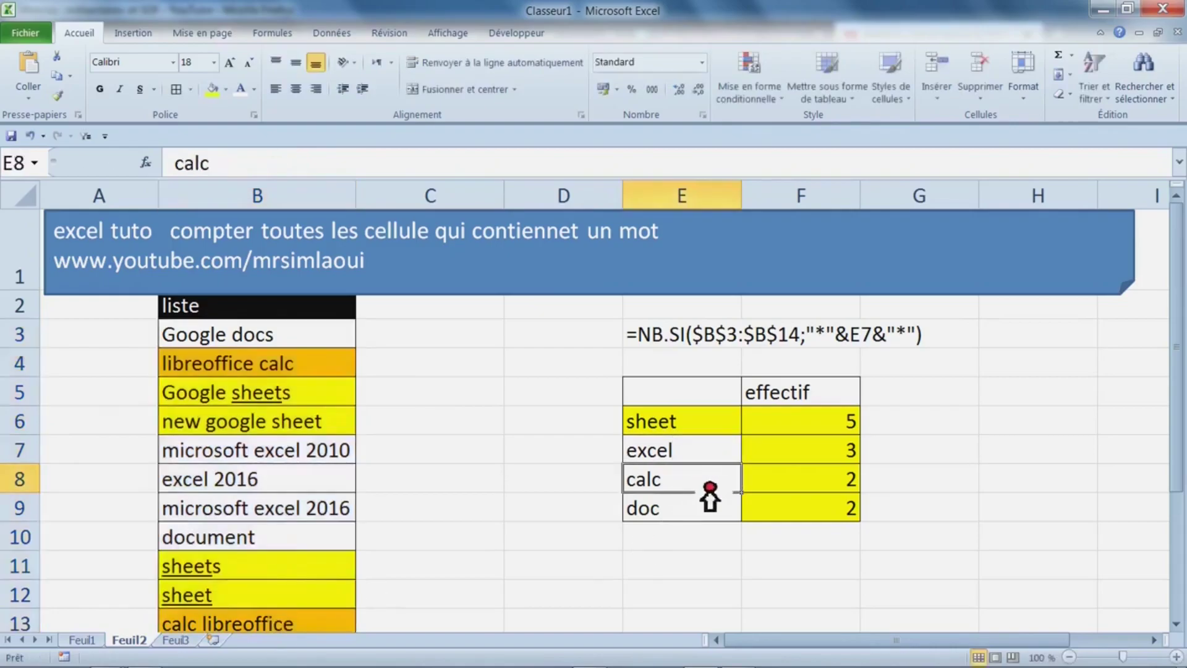
pyautogui.click(693, 523)
pyautogui.doubleClick(693, 523)
pyautogui.moveTo(693, 523); pyautogui.dragTo(632, 526)
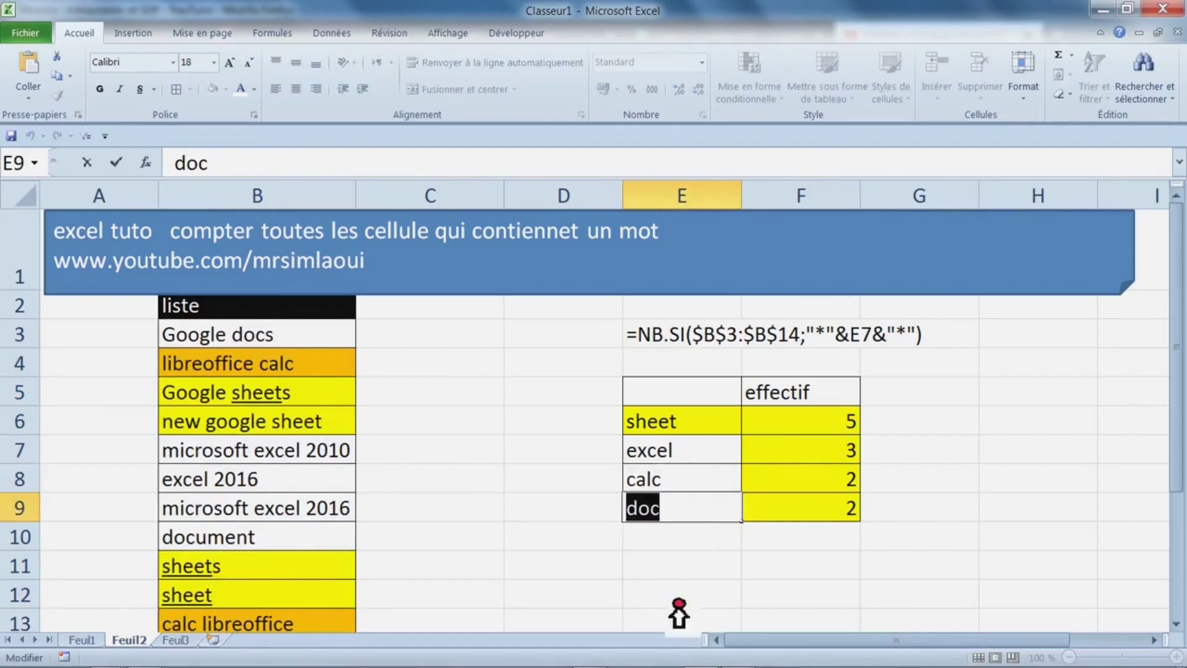
pyautogui.click(680, 513)
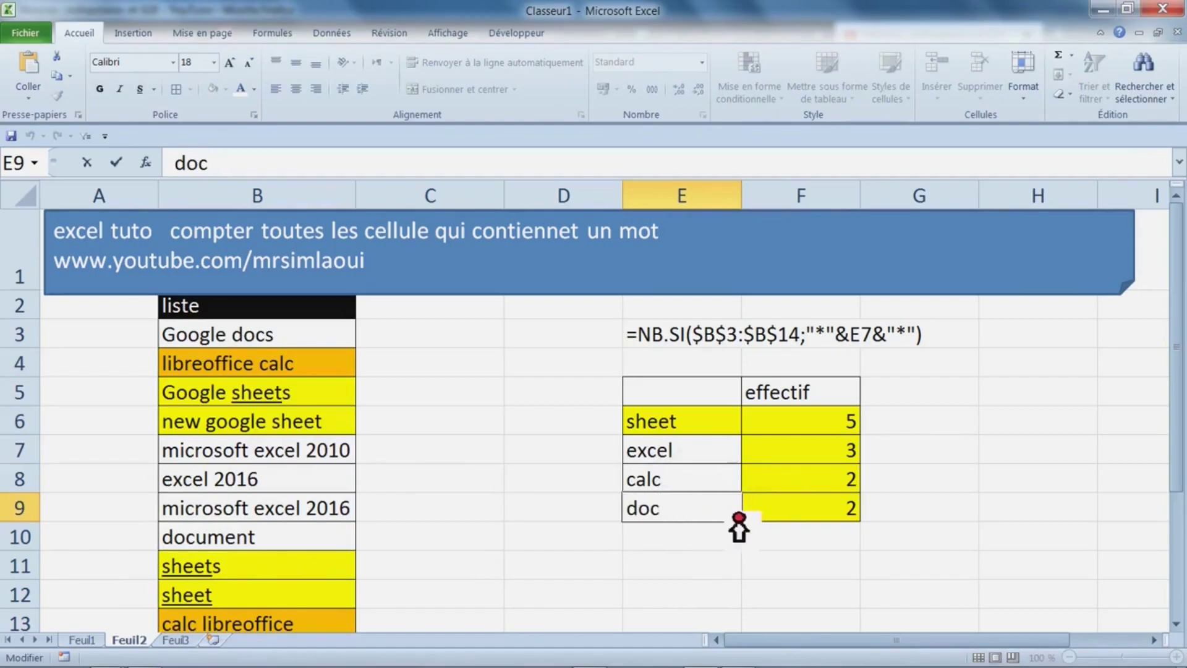
pyautogui.click(837, 517)
pyautogui.click(487, 464)
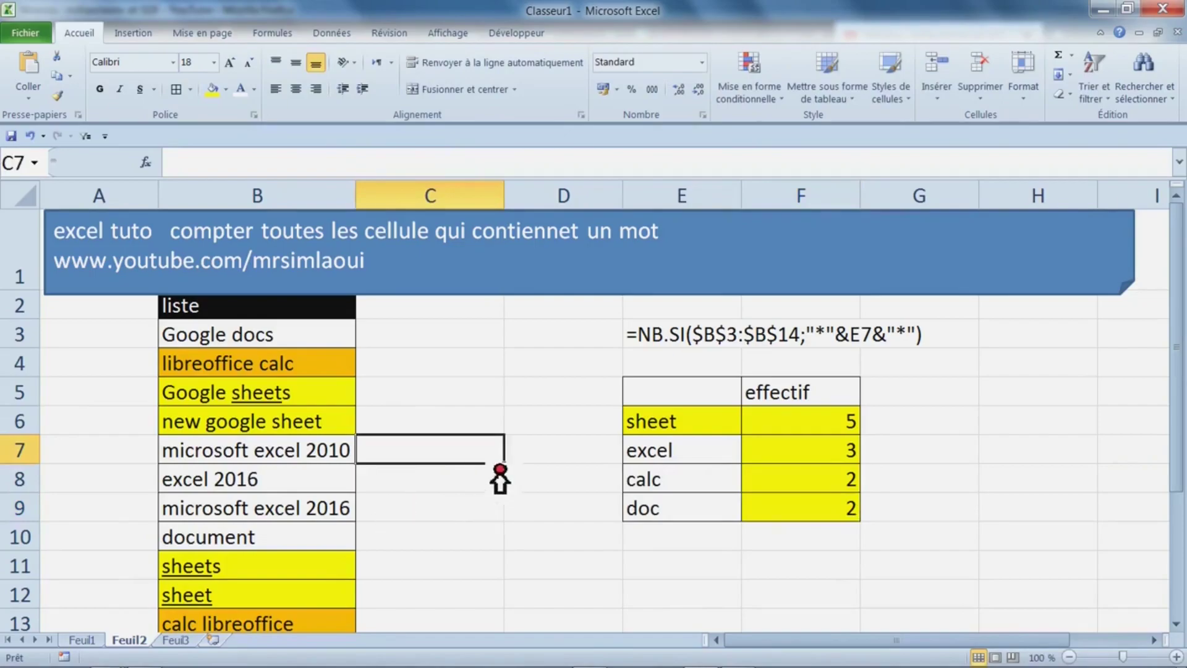
# Step: Point out the NB.SI function name in E3's formula text, leaving it unchanged
pyautogui.doubleClick(662, 337)
pyautogui.moveTo(663, 337); pyautogui.dragTo(703, 342)
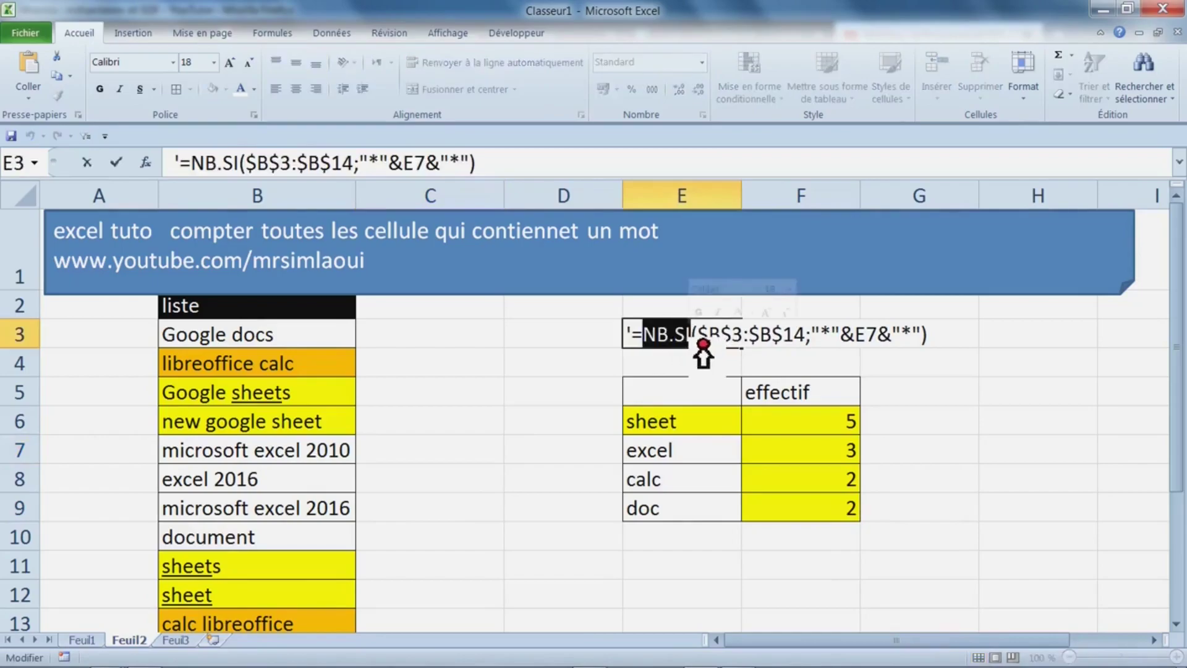
pyautogui.press('Escape')
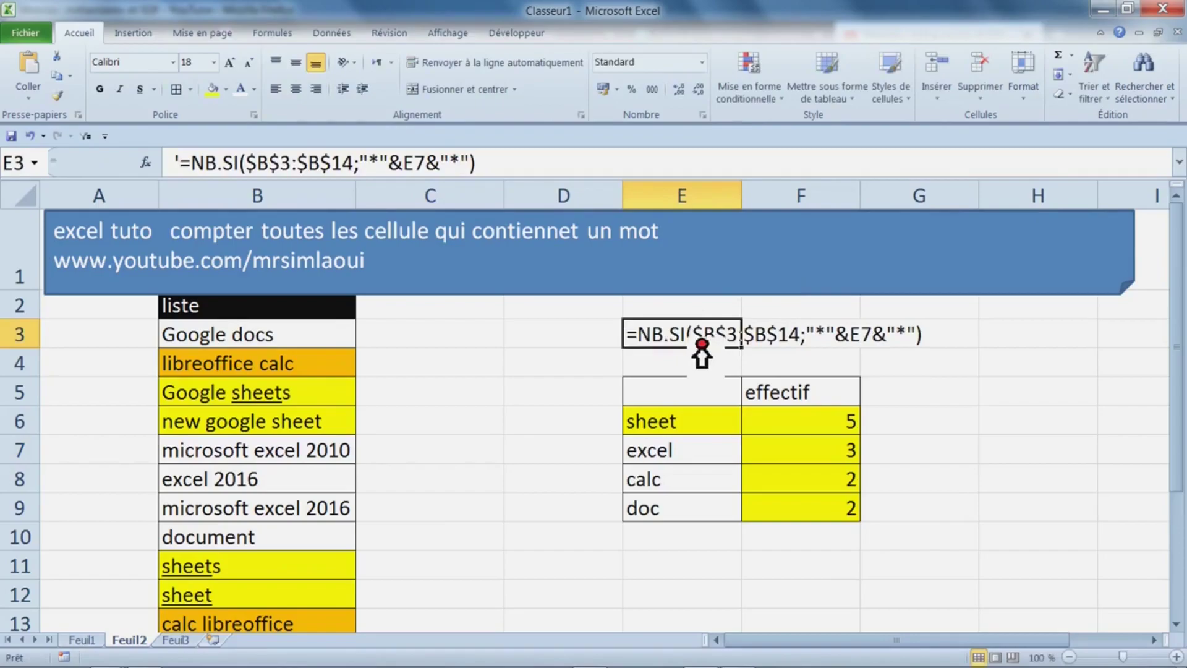
pyautogui.click(486, 342)
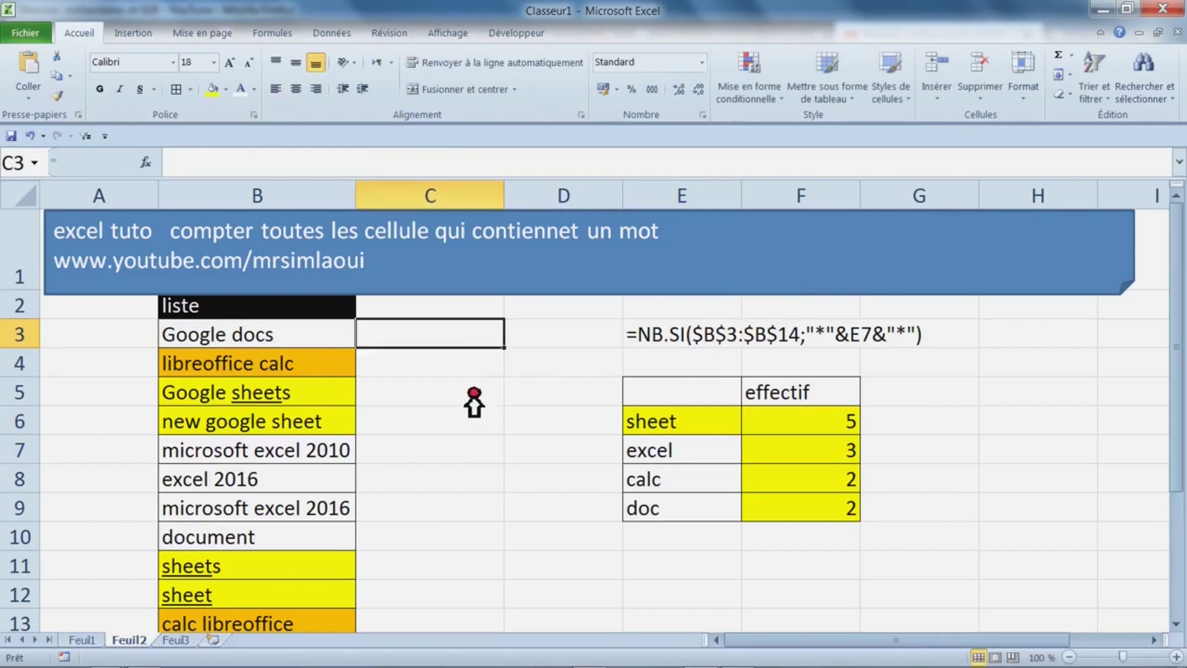
pyautogui.click(481, 370)
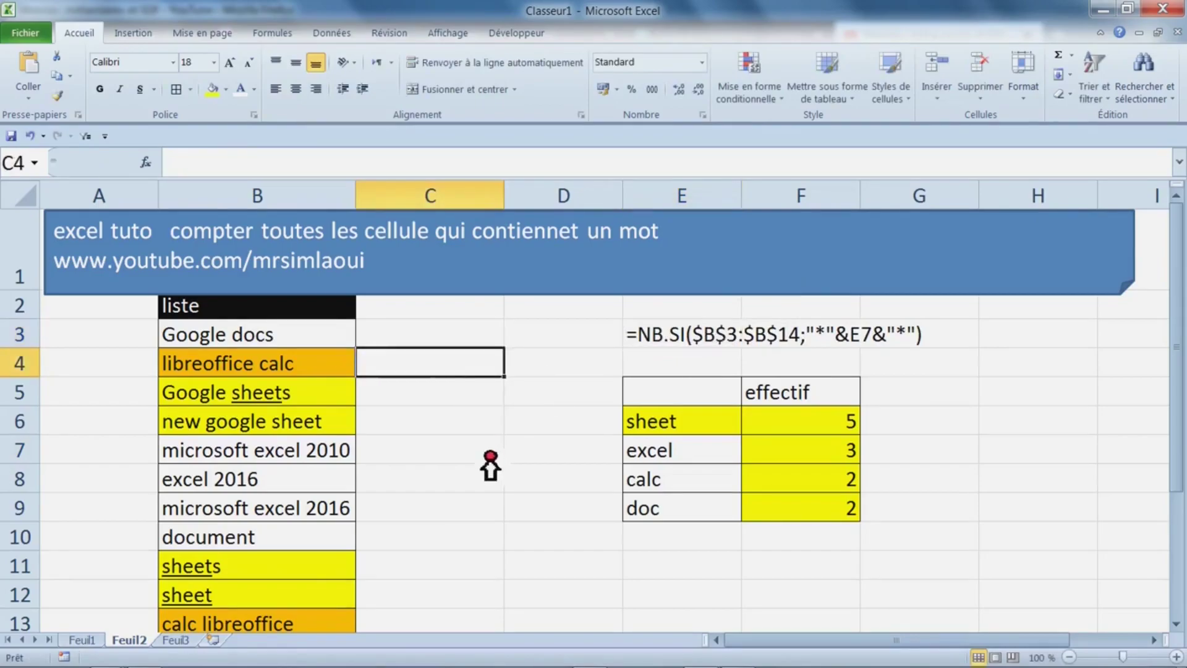
pyautogui.scroll(-1, 489, 469)
pyautogui.scroll(-1, 491, 468)
pyautogui.scroll(-1, 491, 468)
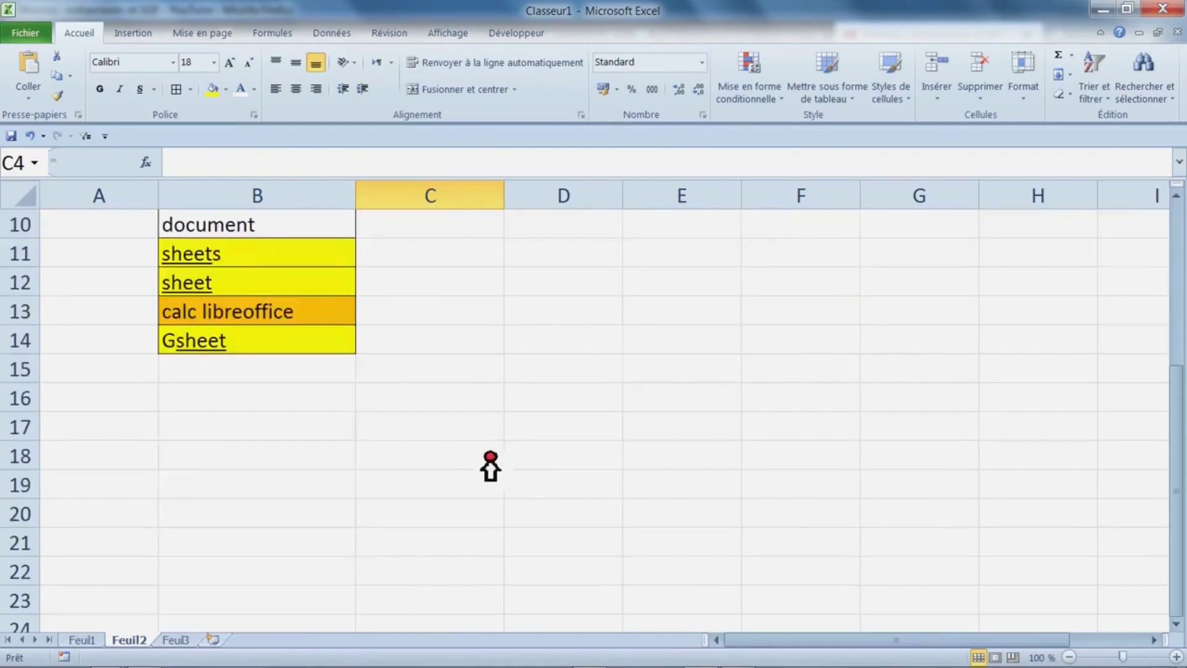
pyautogui.scroll(-1, 491, 468)
pyautogui.scroll(2, 491, 468)
pyautogui.scroll(2, 490, 468)
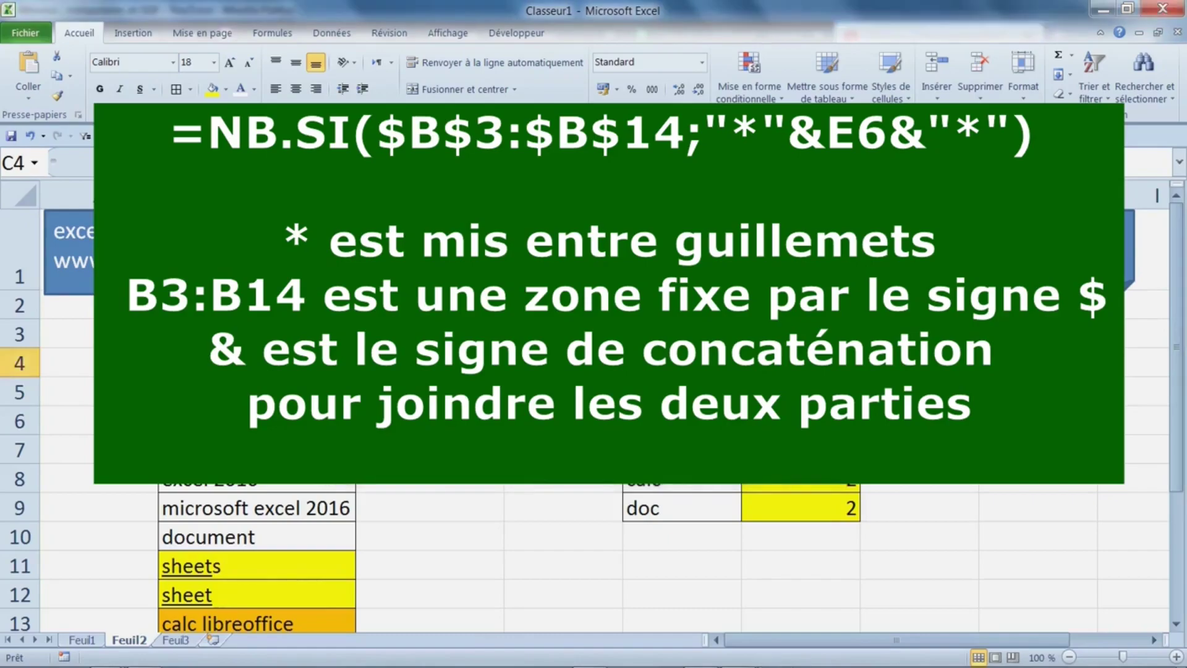
# Step: Select cell G6 beside the cherche, solution and ordi counts on Feuil2 (2)
pyautogui.click(958, 426)
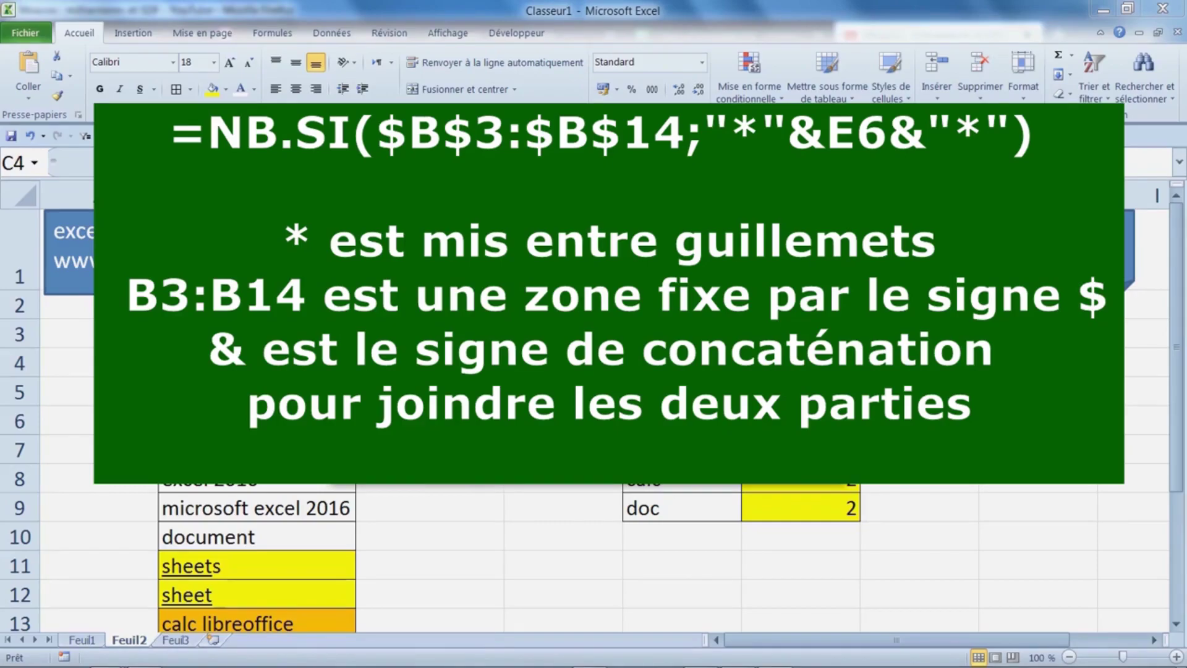
pyautogui.click(956, 427)
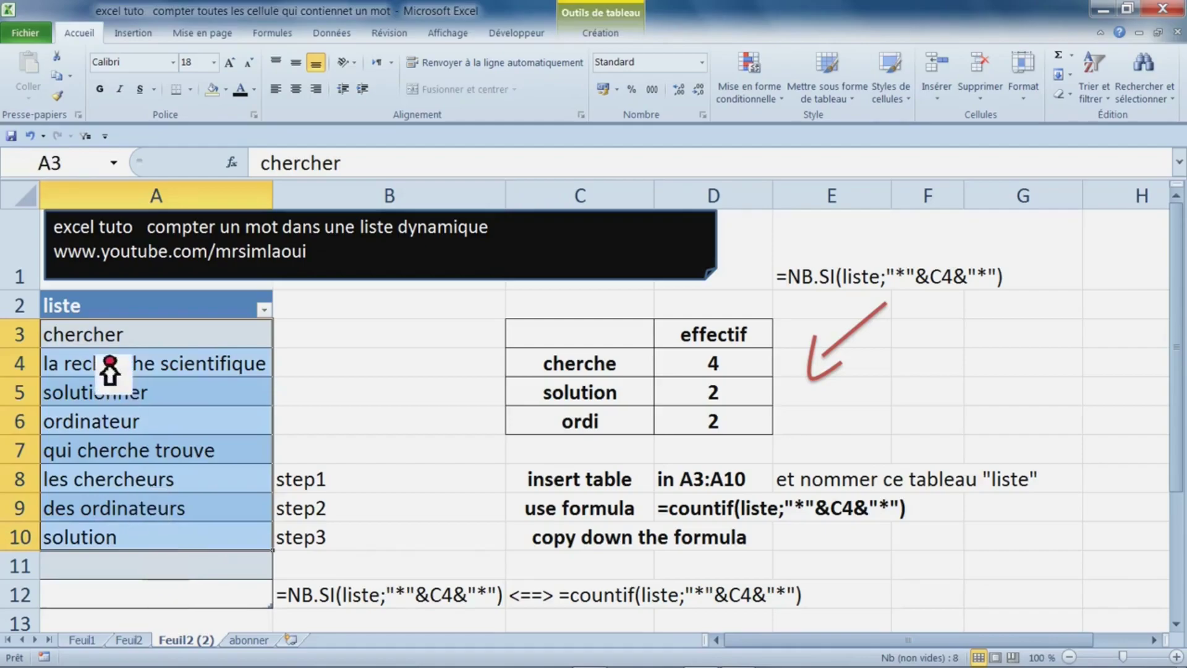
# Step: Convert the column A word list into a table with Ctrl+L and check it is named liste
pyautogui.click(124, 345)
pyautogui.moveTo(123, 345); pyautogui.dragTo(142, 566)
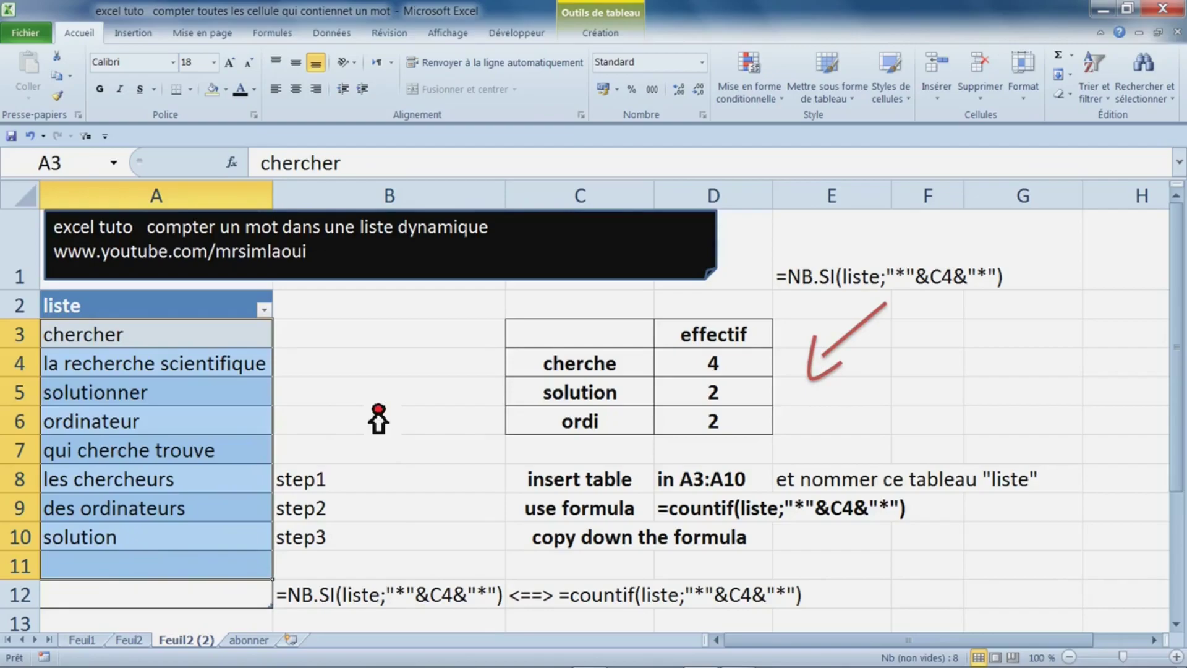
pyautogui.hotkey('ctrl', 'l')
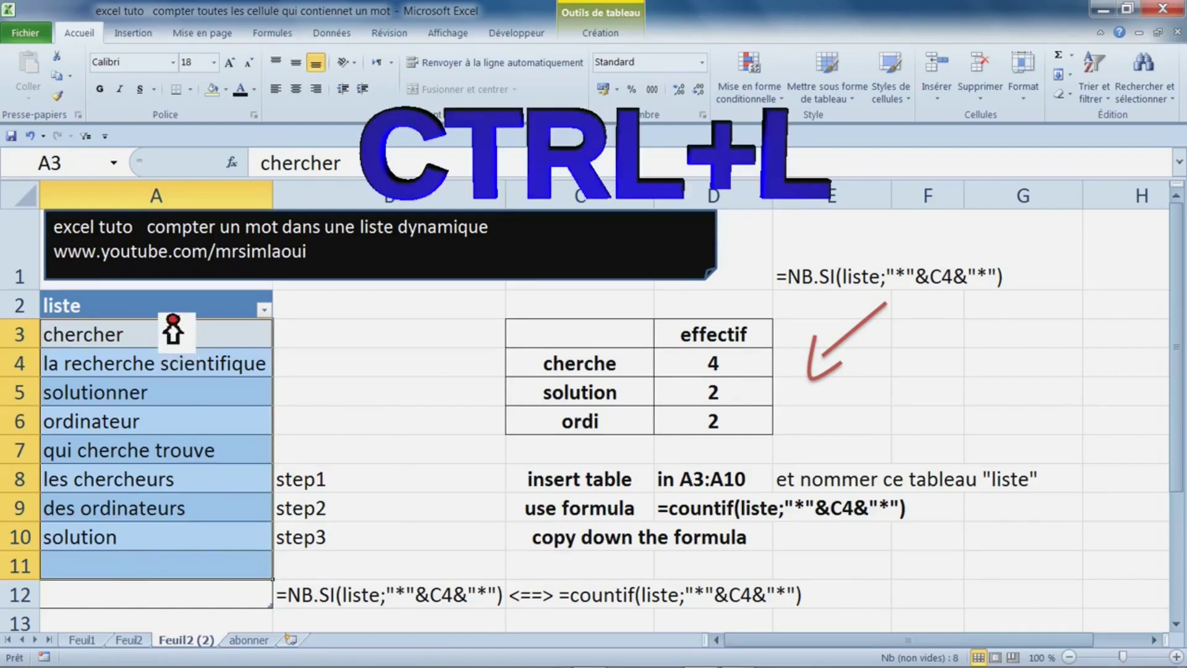
pyautogui.moveTo(180, 306); pyautogui.dragTo(178, 566)
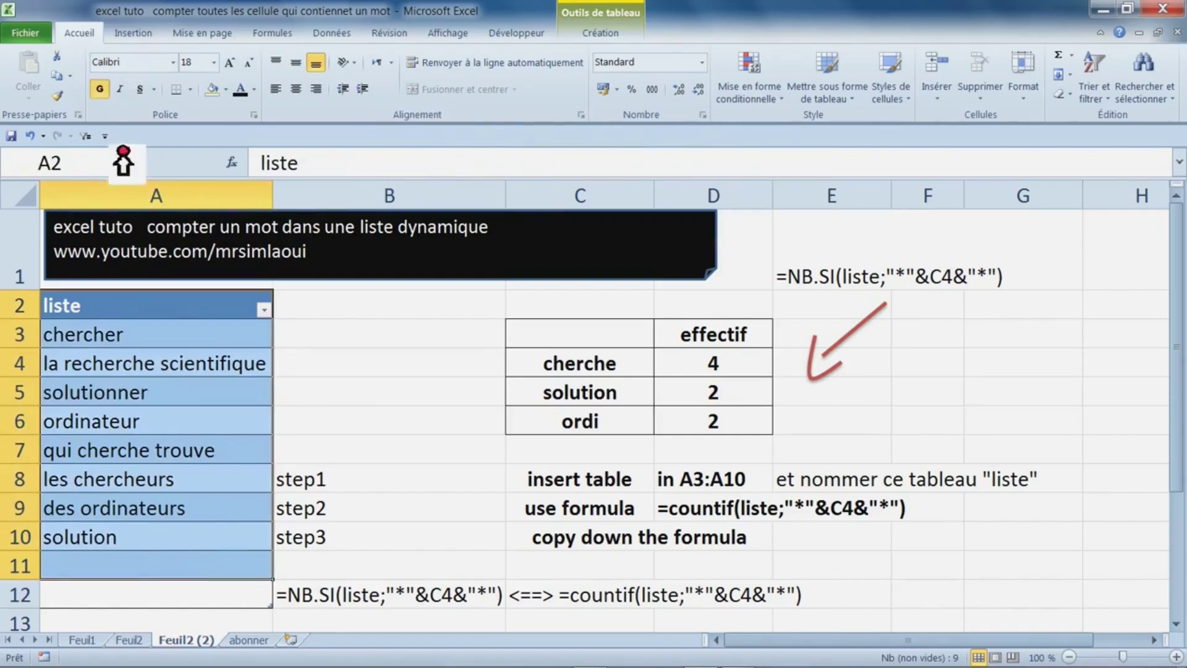
pyautogui.click(149, 35)
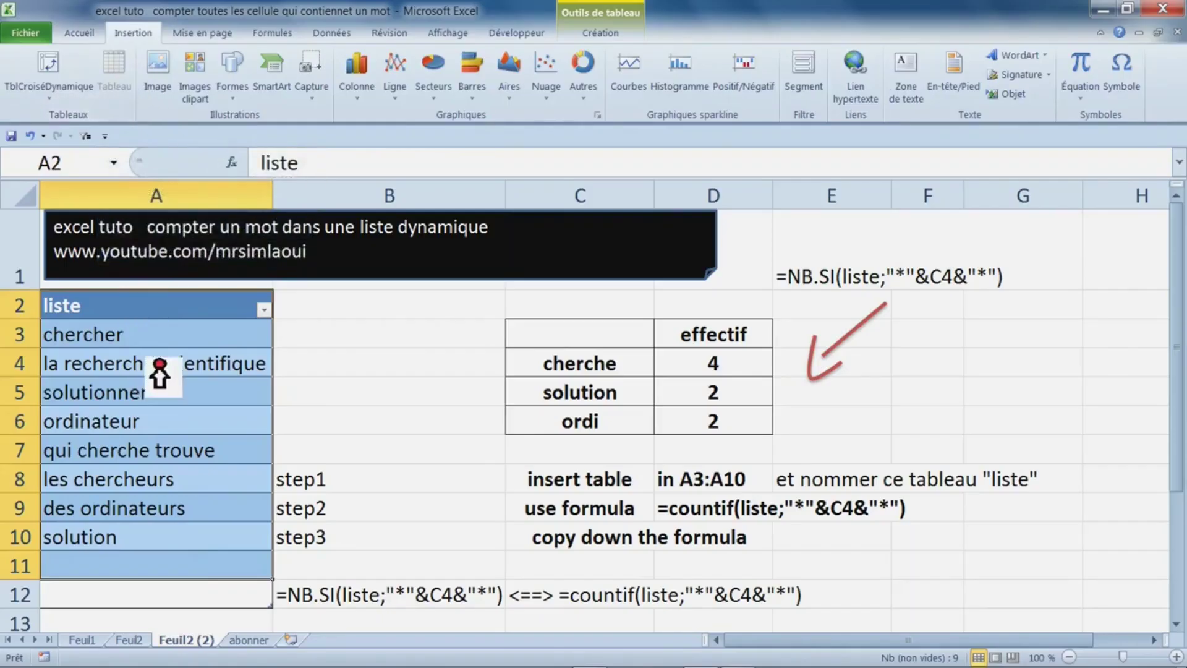
pyautogui.click(155, 337)
pyautogui.moveTo(175, 309); pyautogui.dragTo(165, 565)
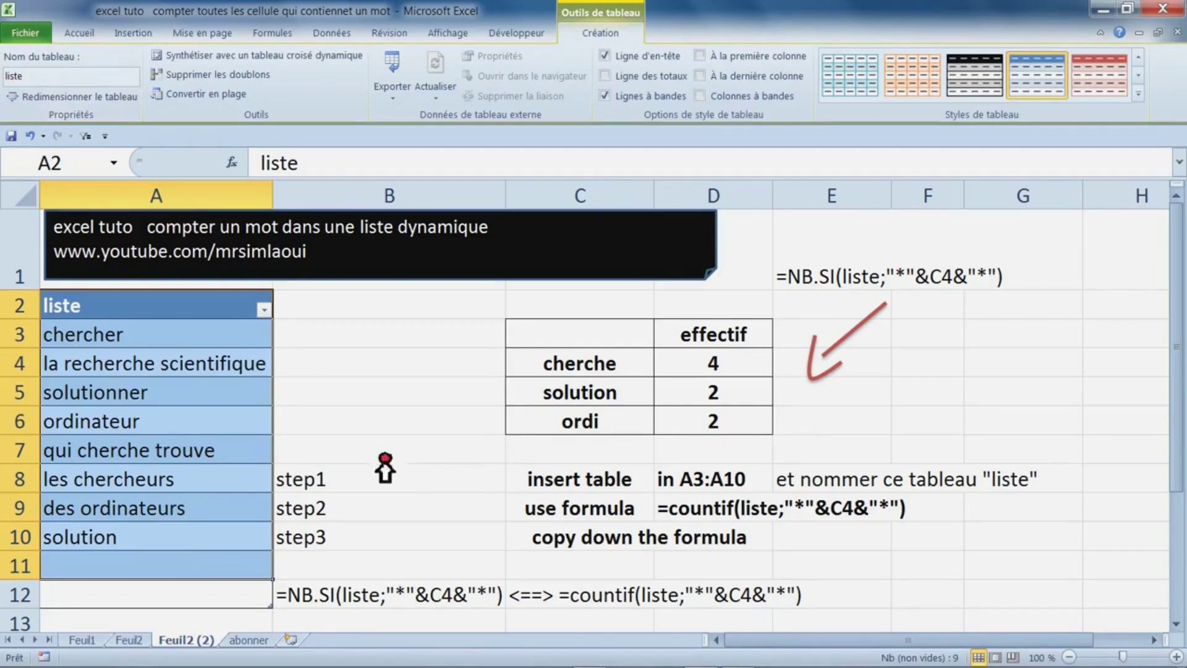
# Step: Enter 'nouv ordinateur' in A11 and 'des solutions' in A12 to extend the liste table
pyautogui.scroll(-1, 398, 476)
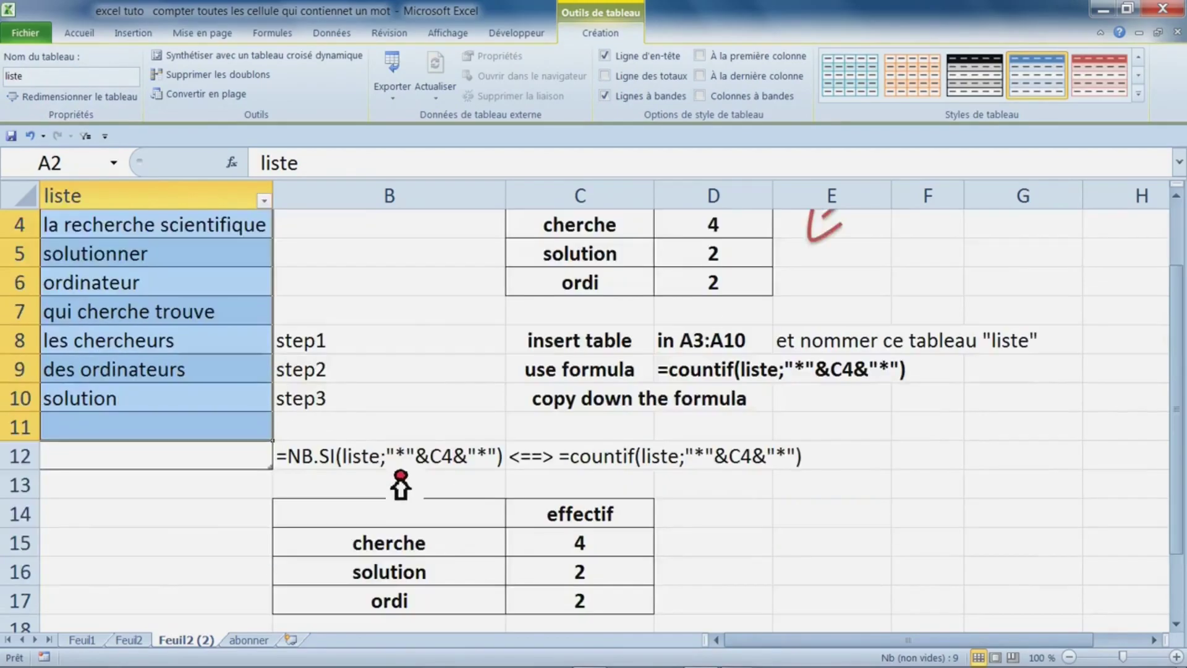
pyautogui.click(159, 433)
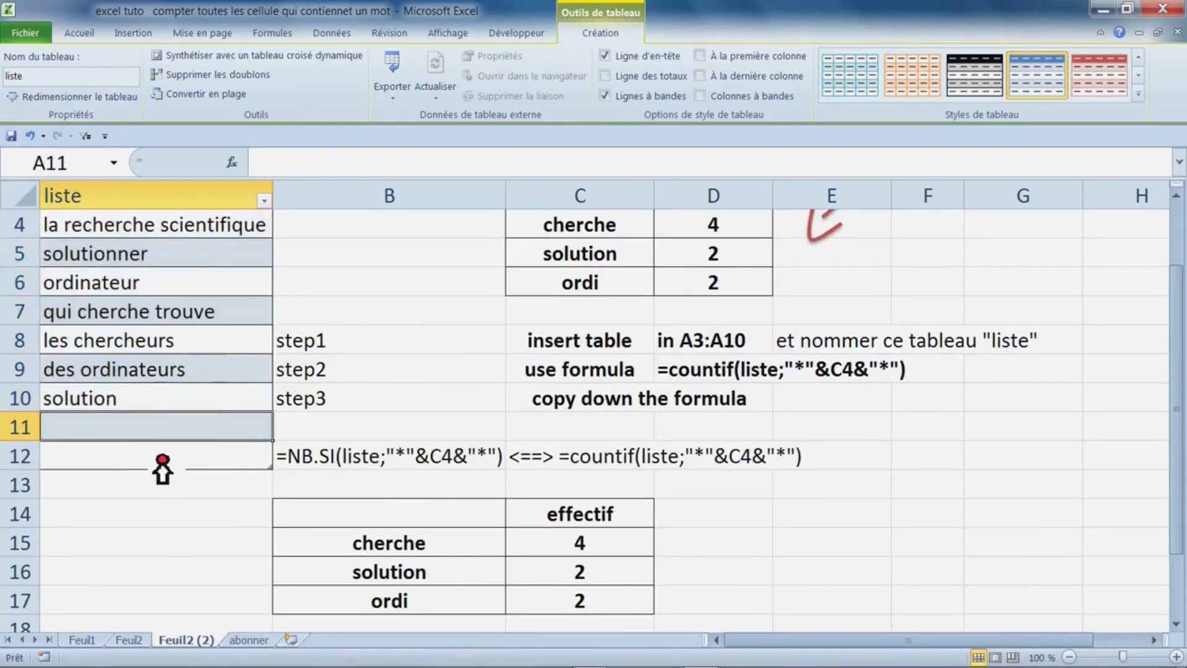
pyautogui.write('nouv')
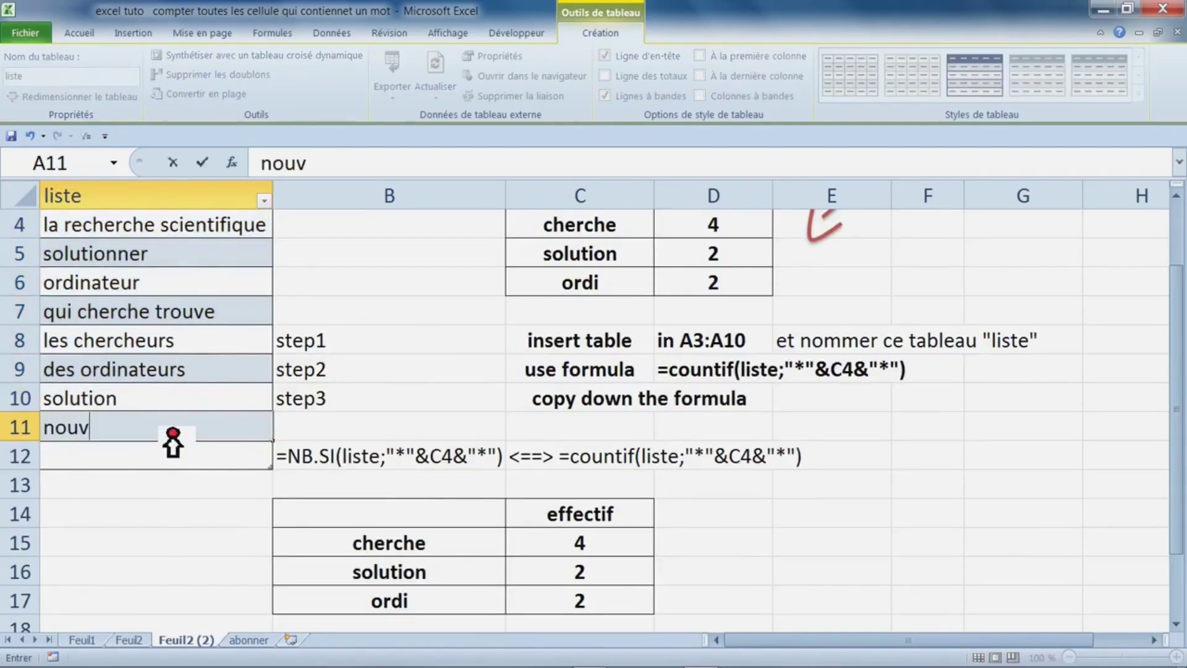
pyautogui.write(' ordin')
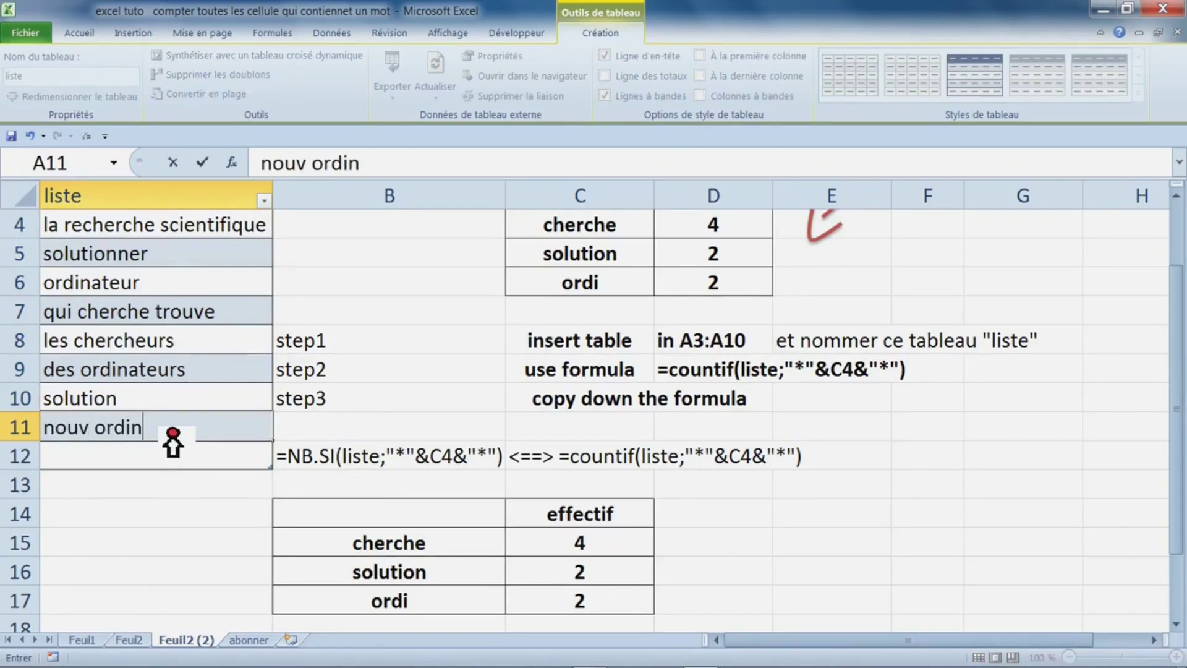
pyautogui.write('ate')
pyautogui.write('ur')
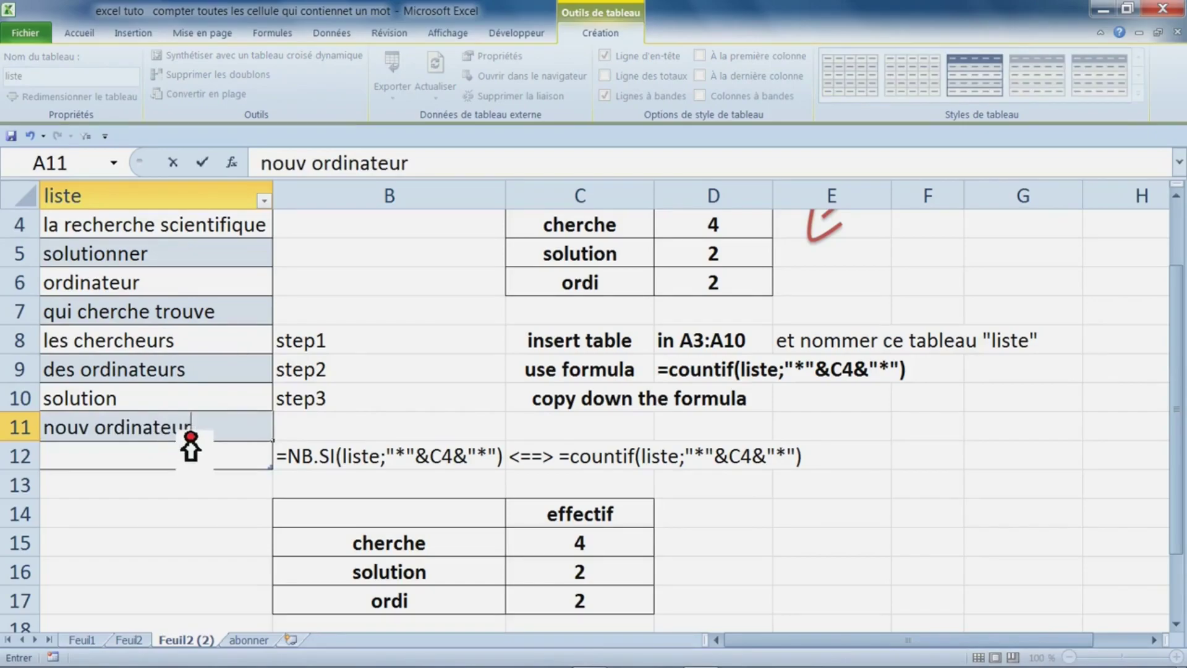
pyautogui.press('Return')
pyautogui.scroll(-2, 608, 445)
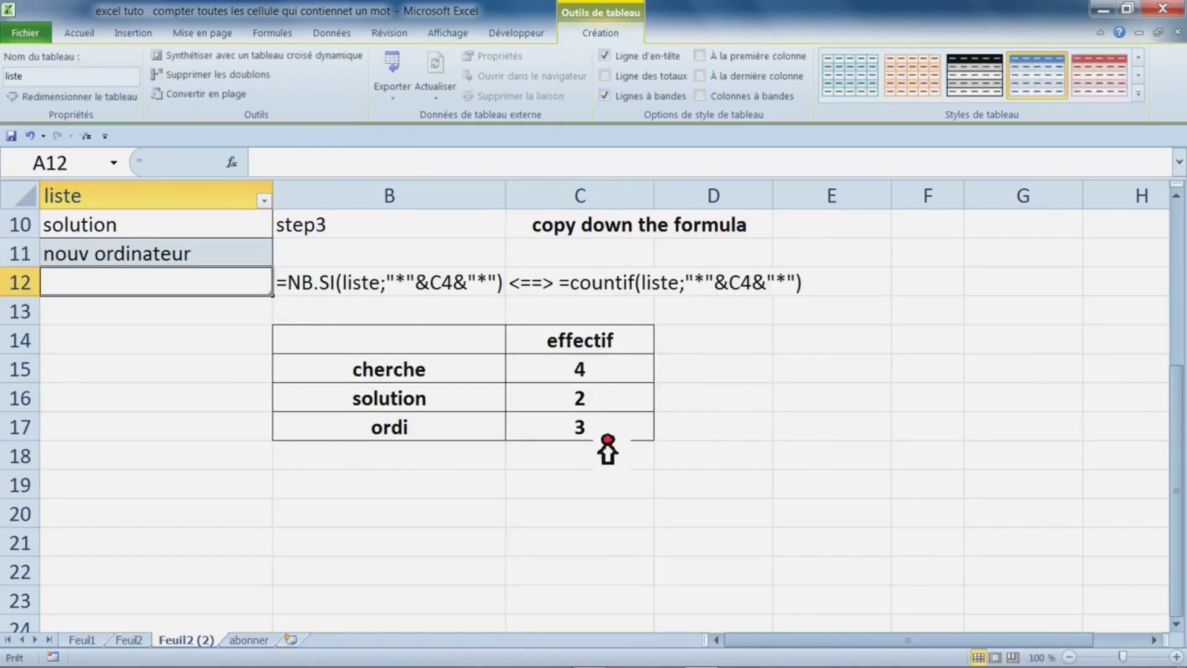
pyautogui.write('des solutions')
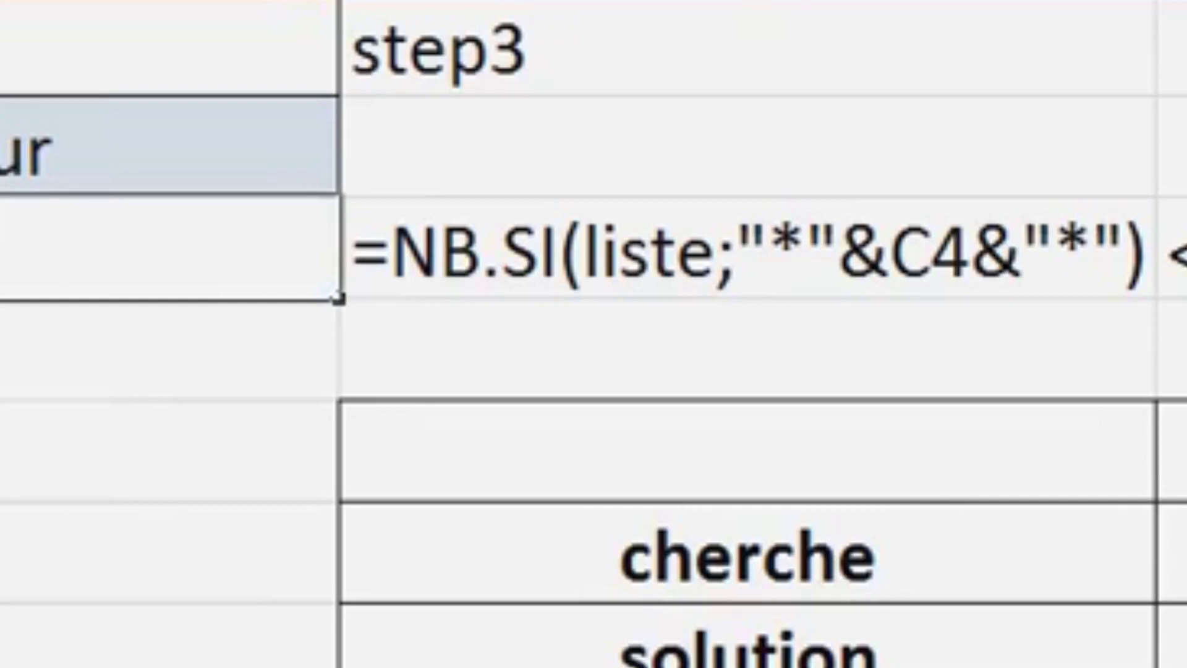
pyautogui.press('Down')
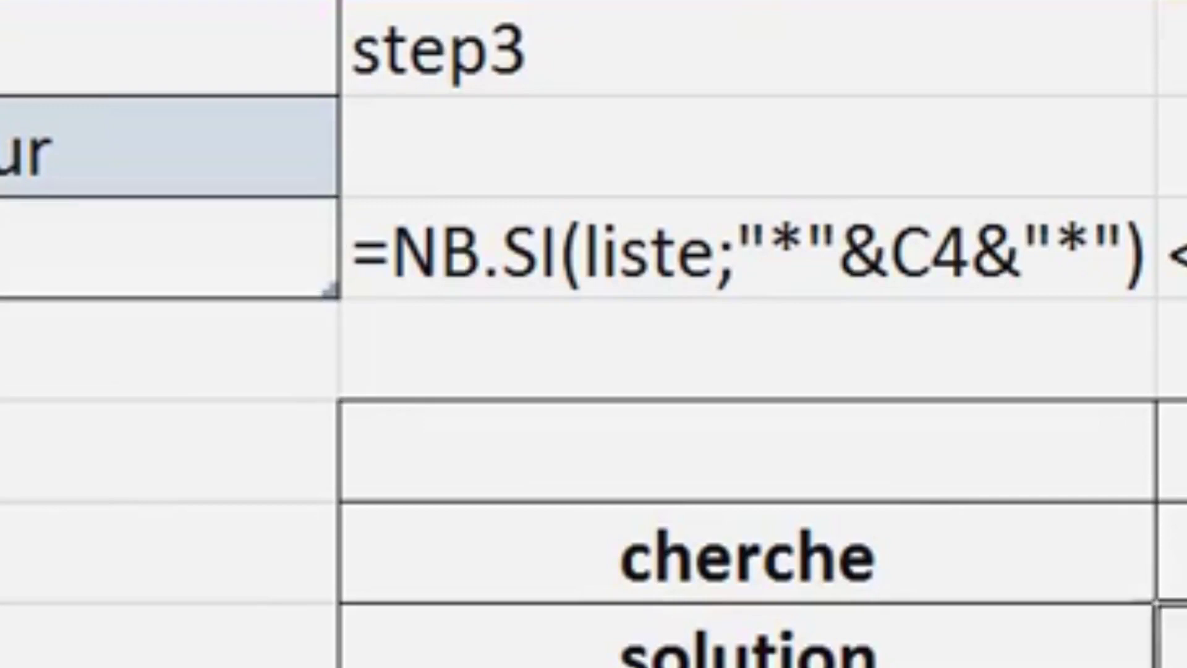
# Step: Inspect the solution and cherche NB.SI formulas, highlighting the liste range argument
pyautogui.press('F2')
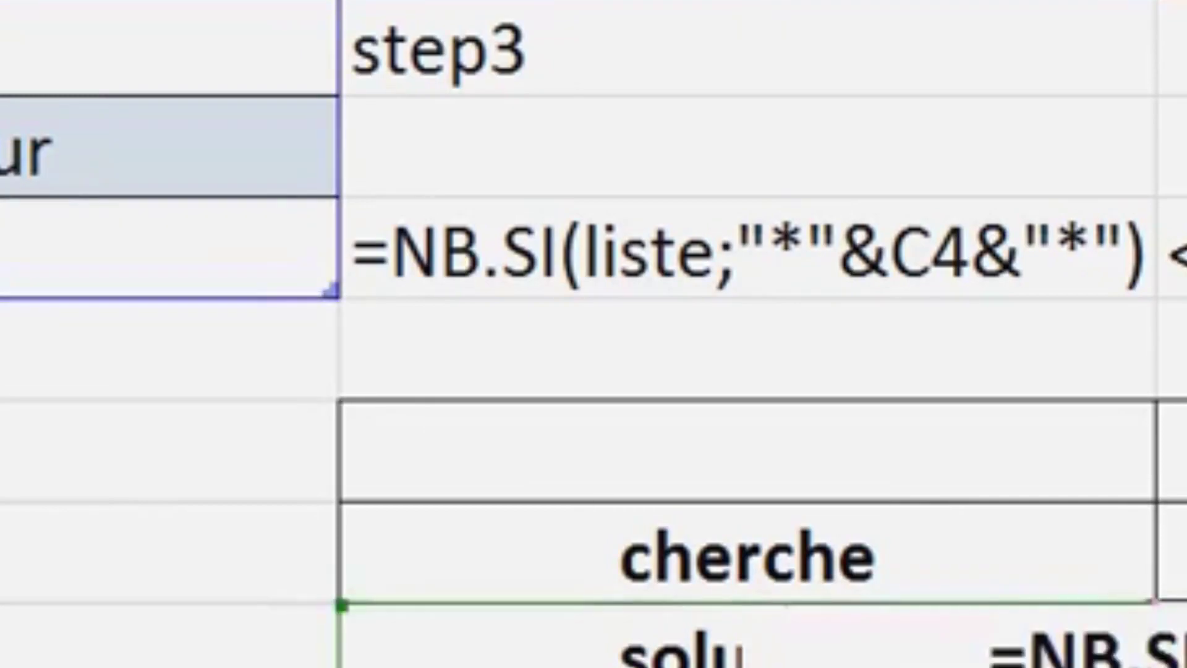
pyautogui.press('Escape')
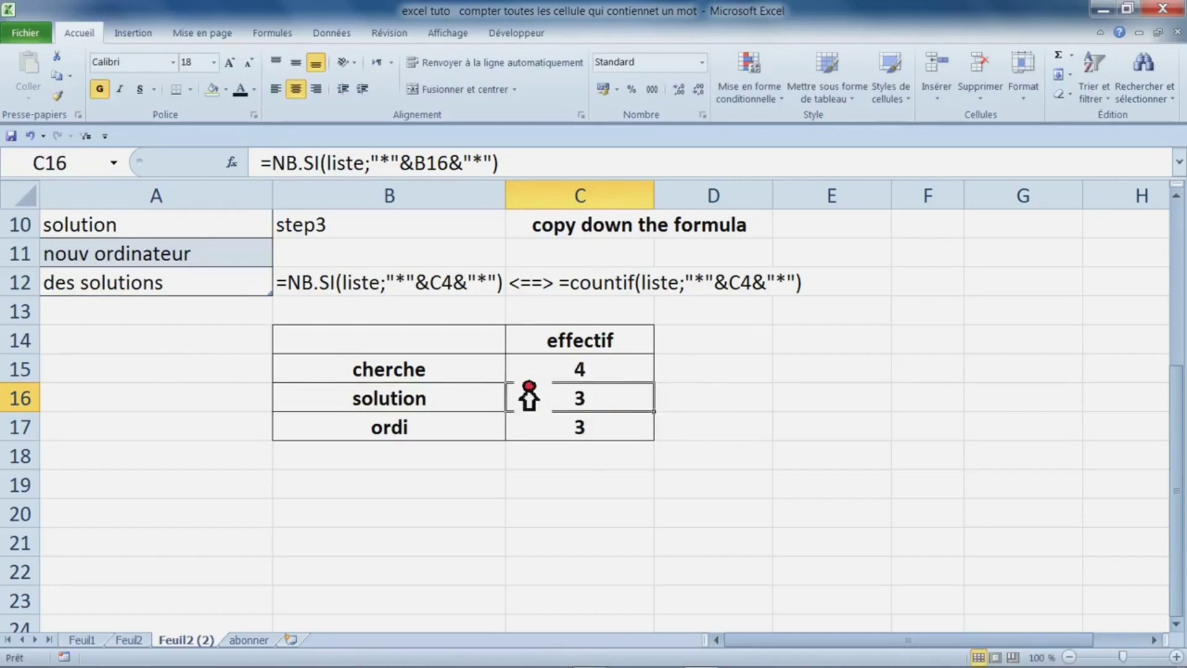
pyautogui.doubleClick(584, 376)
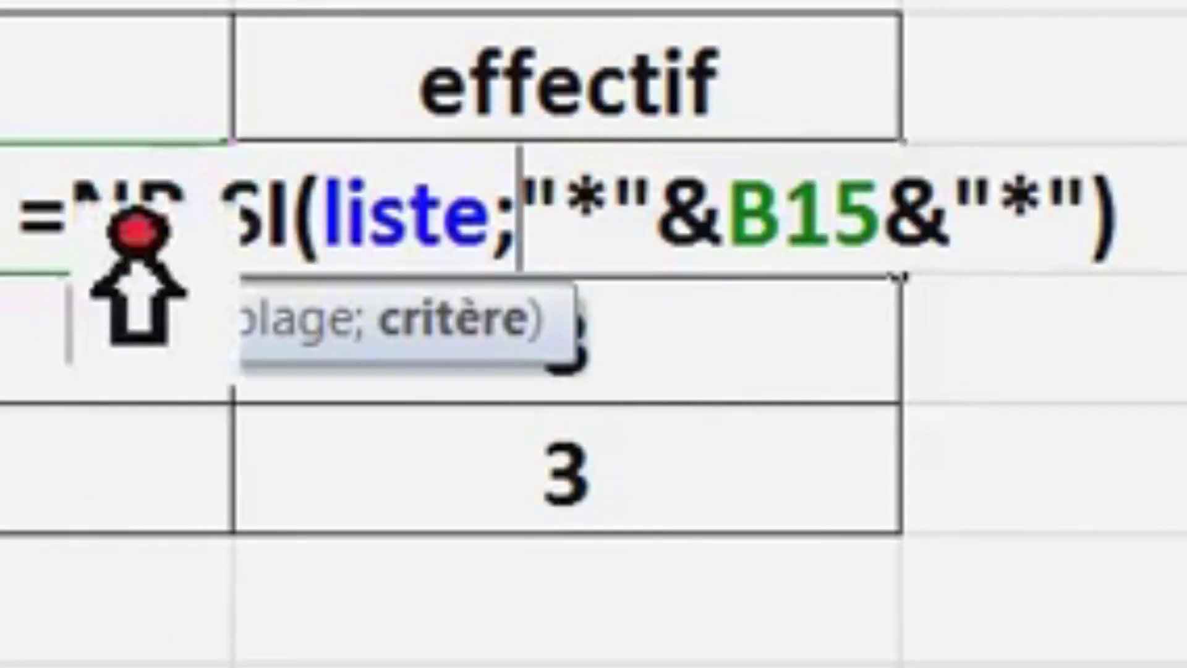
pyautogui.moveTo(159, 225)
pyautogui.mouseDown()
pyautogui.moveTo(564, 233)
pyautogui.moveTo(790, 208)
pyautogui.moveTo(1052, 213)
pyautogui.moveTo(1155, 249)
pyautogui.moveTo(152, 253)
pyautogui.mouseUp()
pyautogui.click(592, 250)
pyautogui.click(1155, 248)
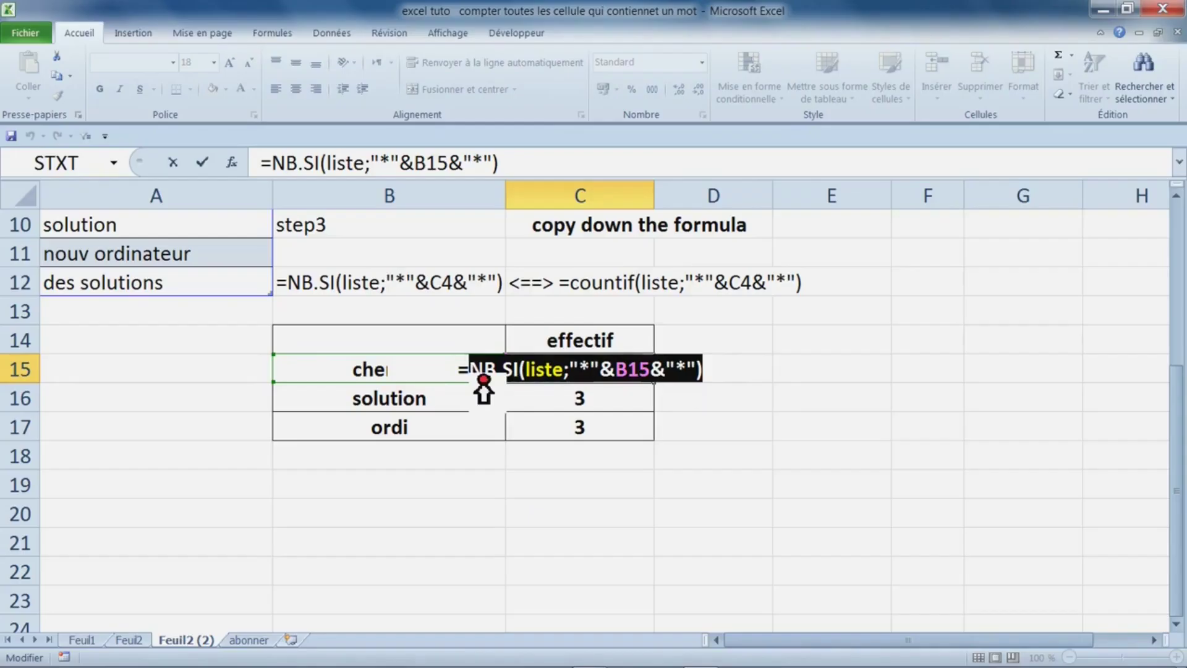
pyautogui.press('super+plus')
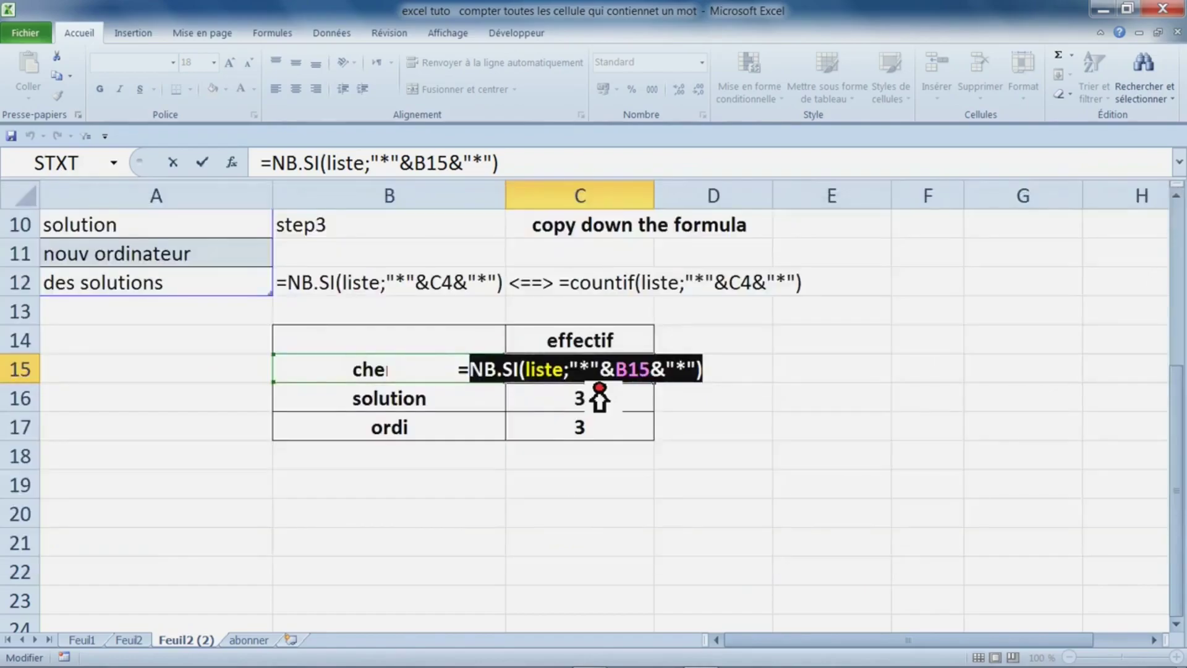
# Step: Show the B15 reference in C15's formula without changes, then select liste entries A4:A12
pyautogui.click(580, 414)
pyautogui.press('Escape')
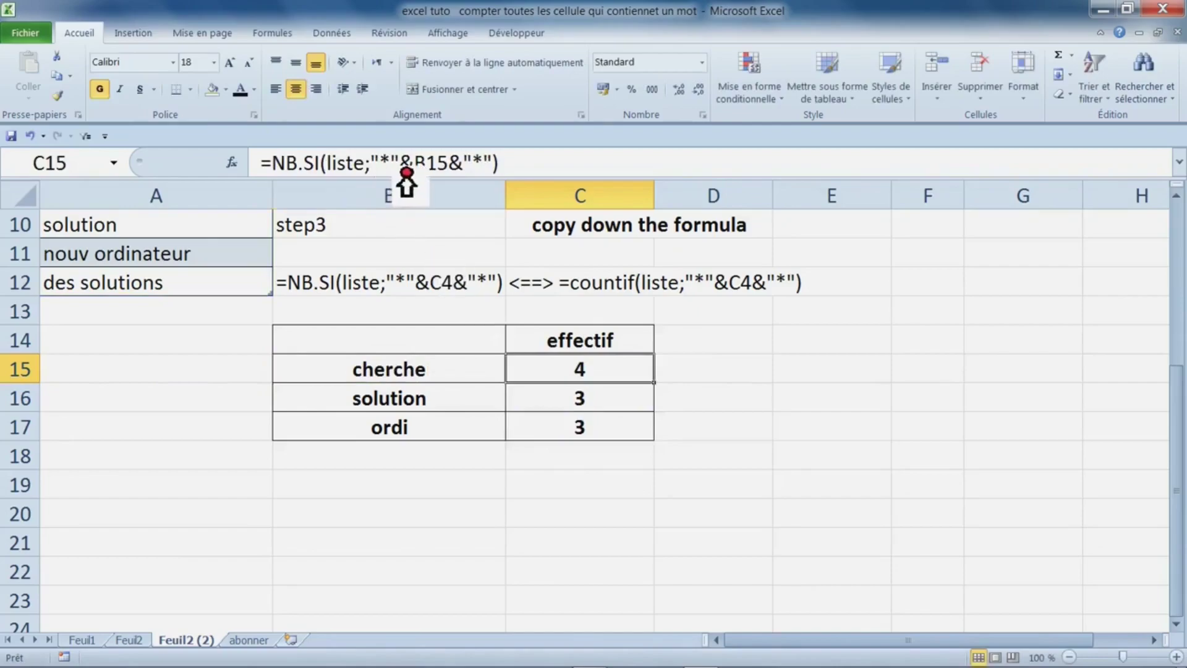
pyautogui.doubleClick(428, 164)
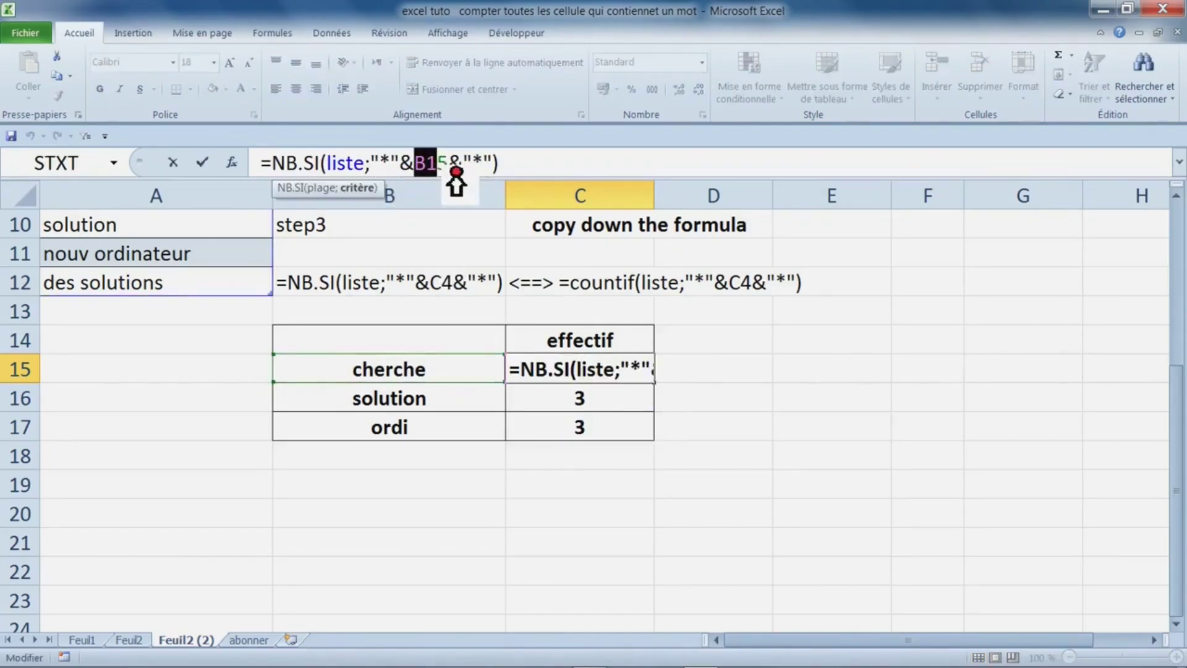
pyautogui.press('Escape')
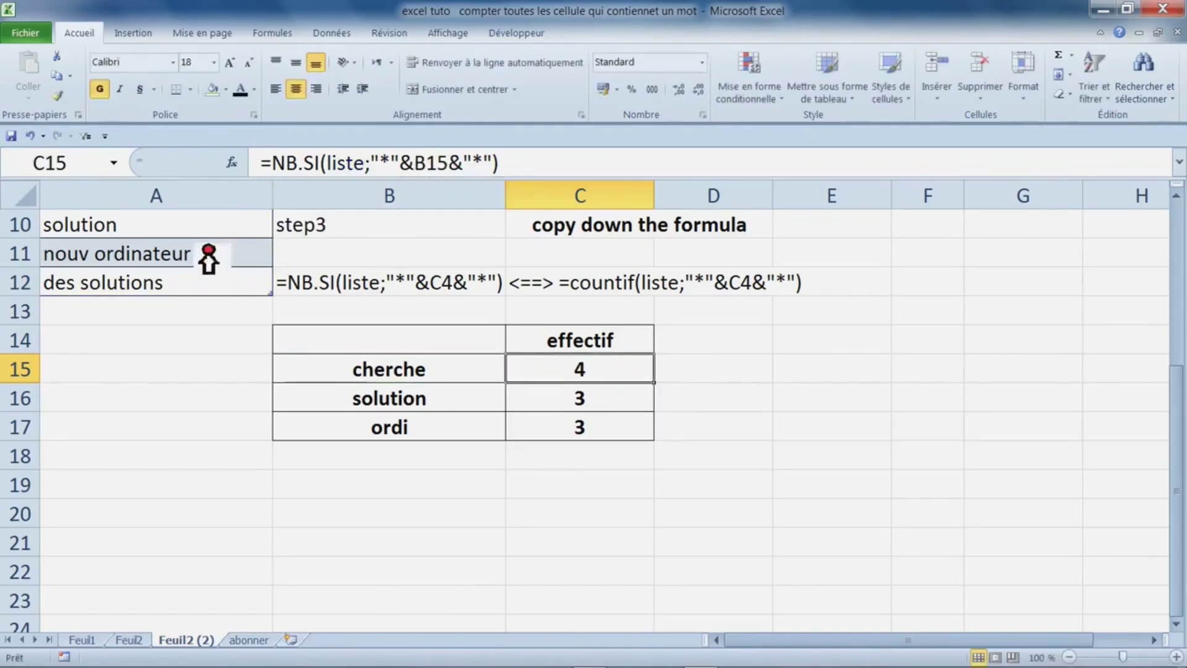
pyautogui.scroll(2, 159, 294)
pyautogui.moveTo(143, 228); pyautogui.dragTo(156, 456)
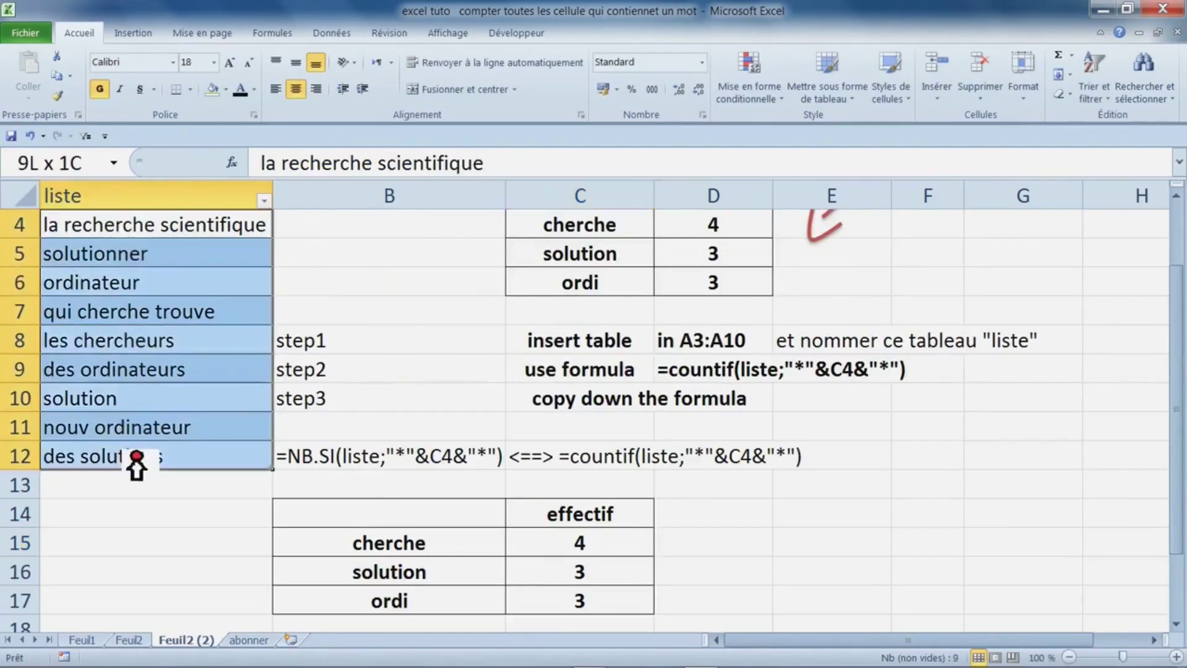
pyautogui.scroll(1, 212, 413)
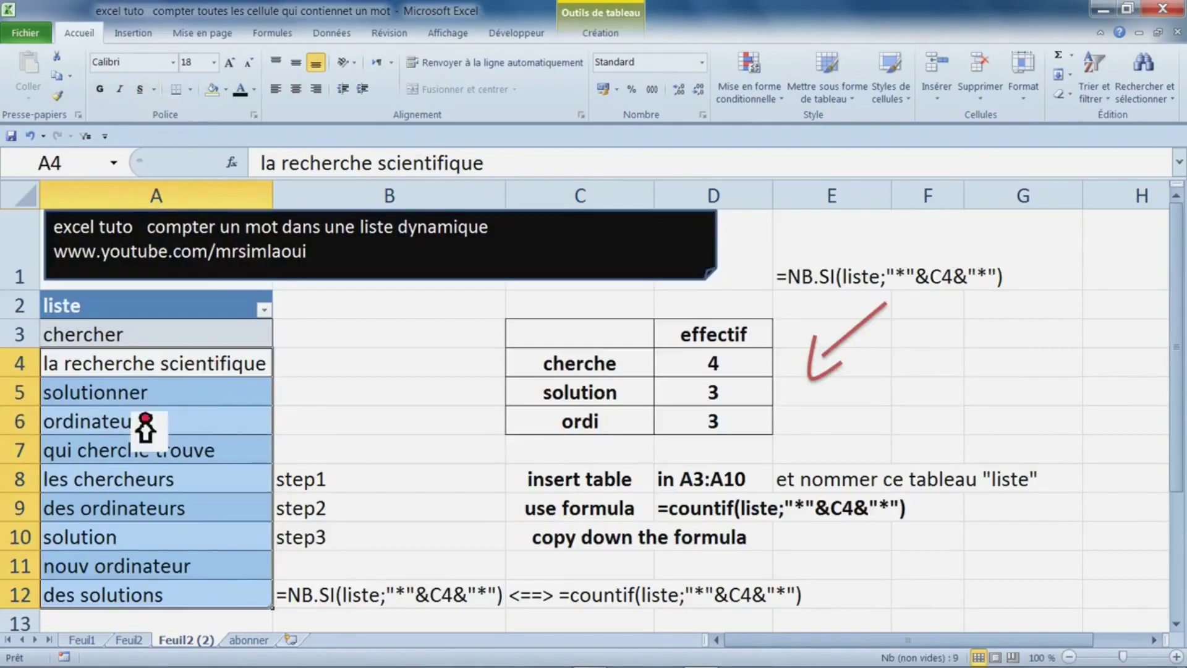
pyautogui.moveTo(164, 306); pyautogui.dragTo(164, 596)
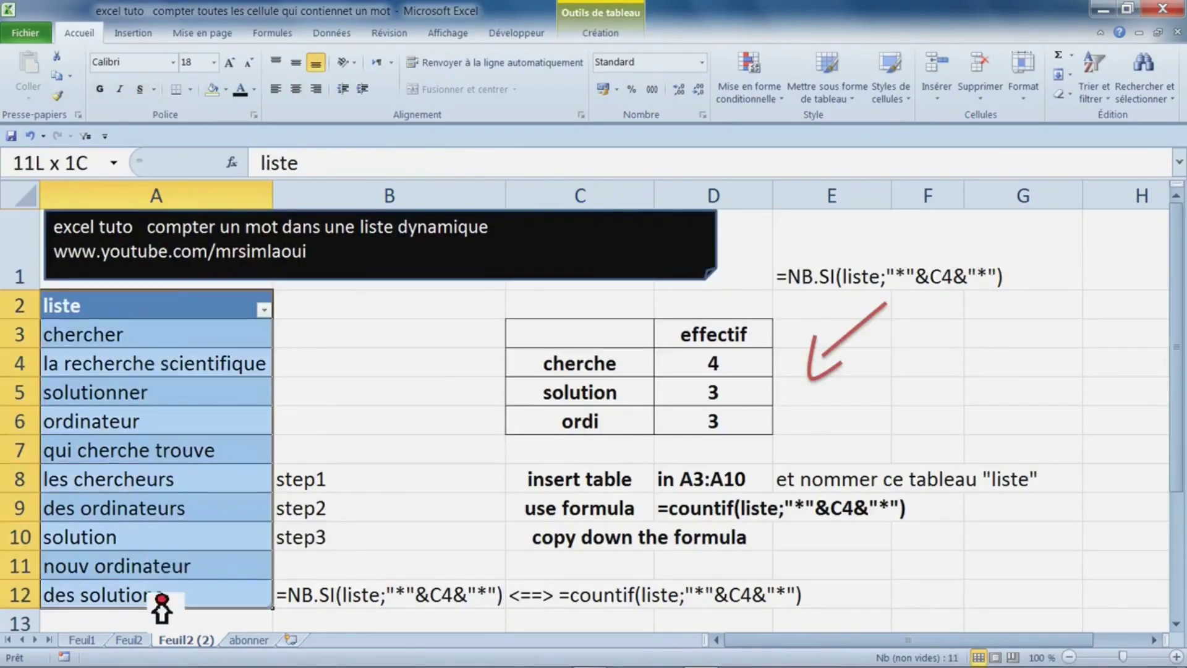
pyautogui.click(147, 32)
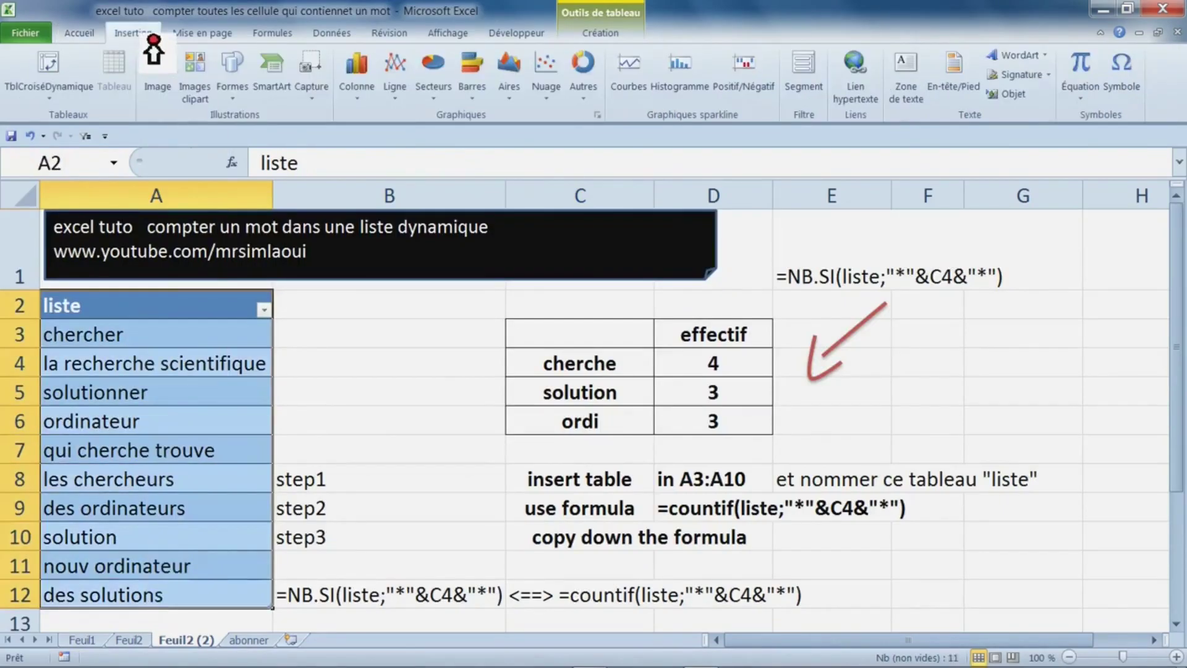